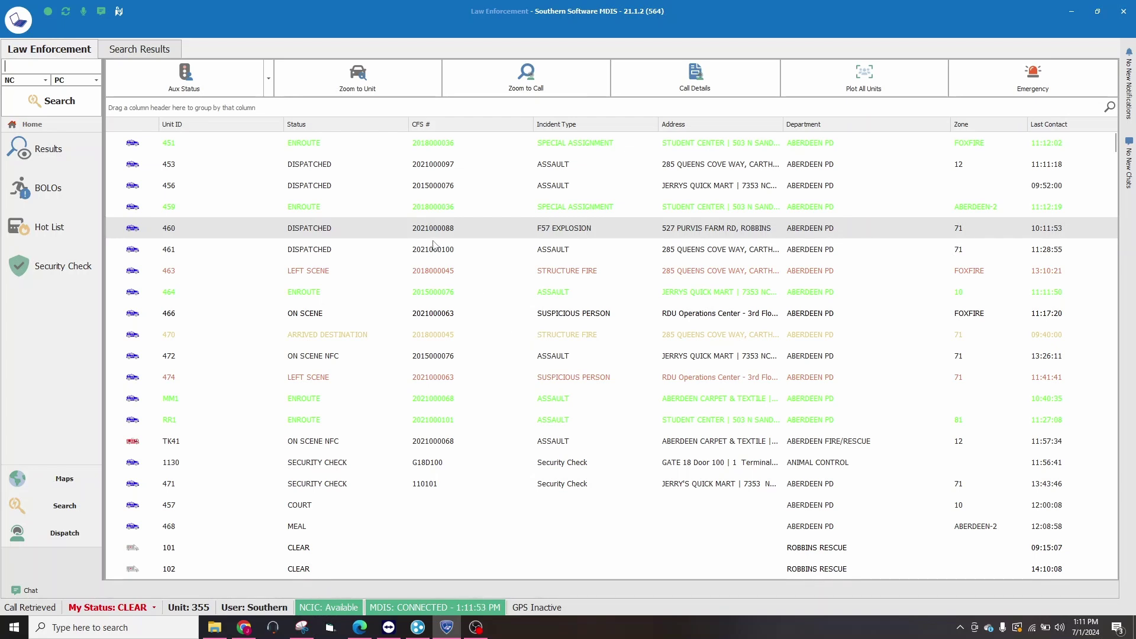
- Turn on the Call History shortcut for the Home navigation buttons and save the visible button settings
left_click(29, 28)
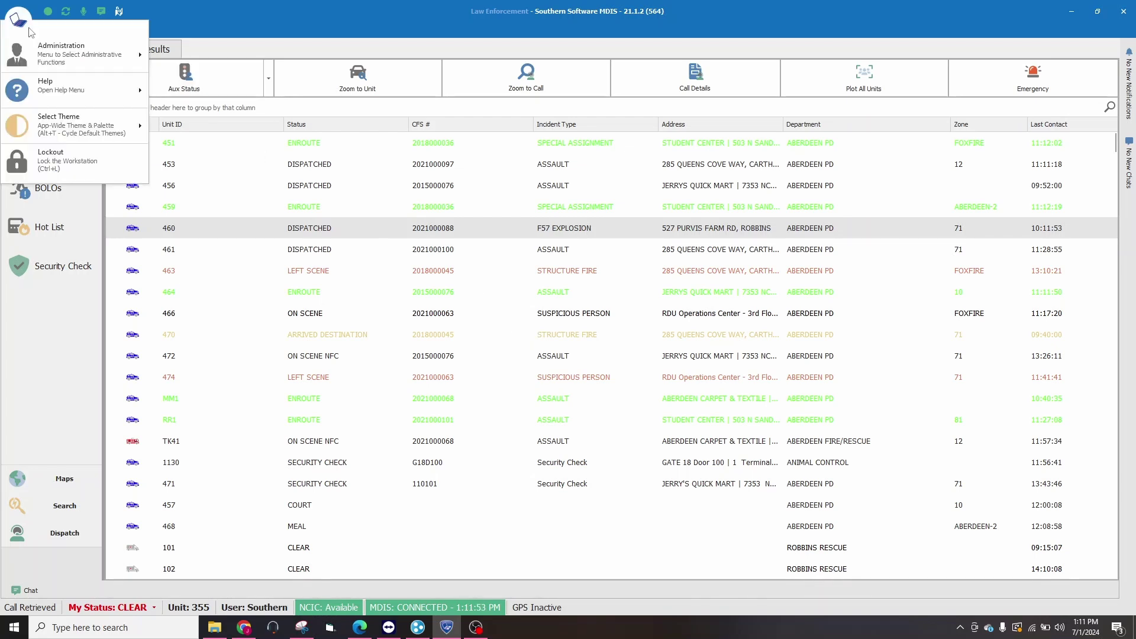
mouse_move(64, 88)
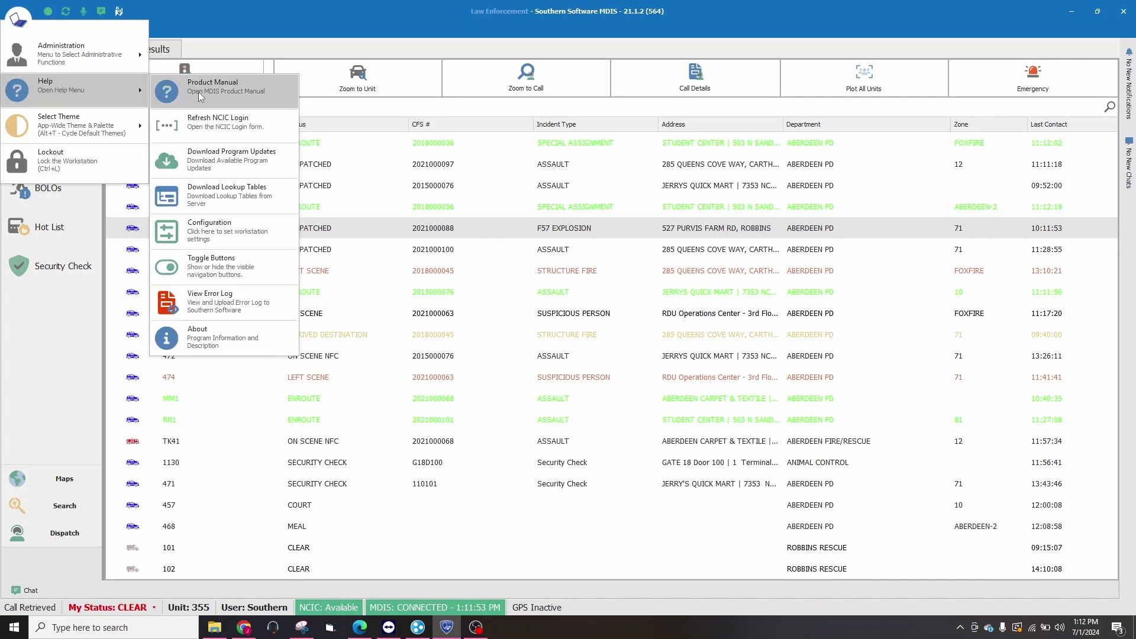
left_click(243, 272)
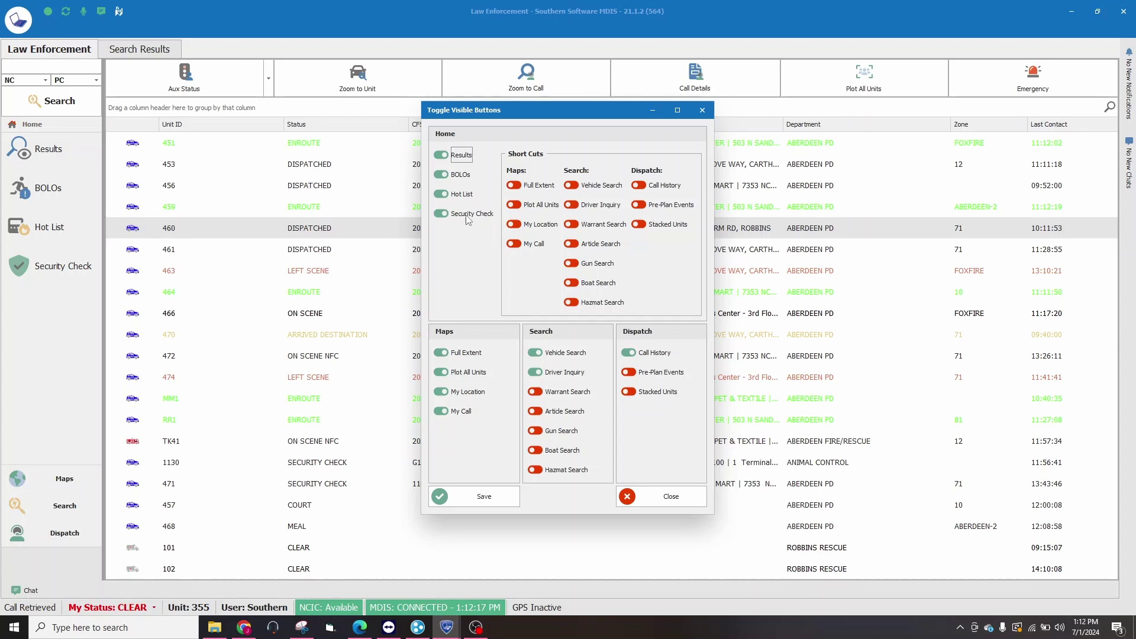
left_click(518, 187)
left_click(518, 205)
left_click(516, 207)
left_click(515, 187)
left_click(639, 185)
left_click(480, 497)
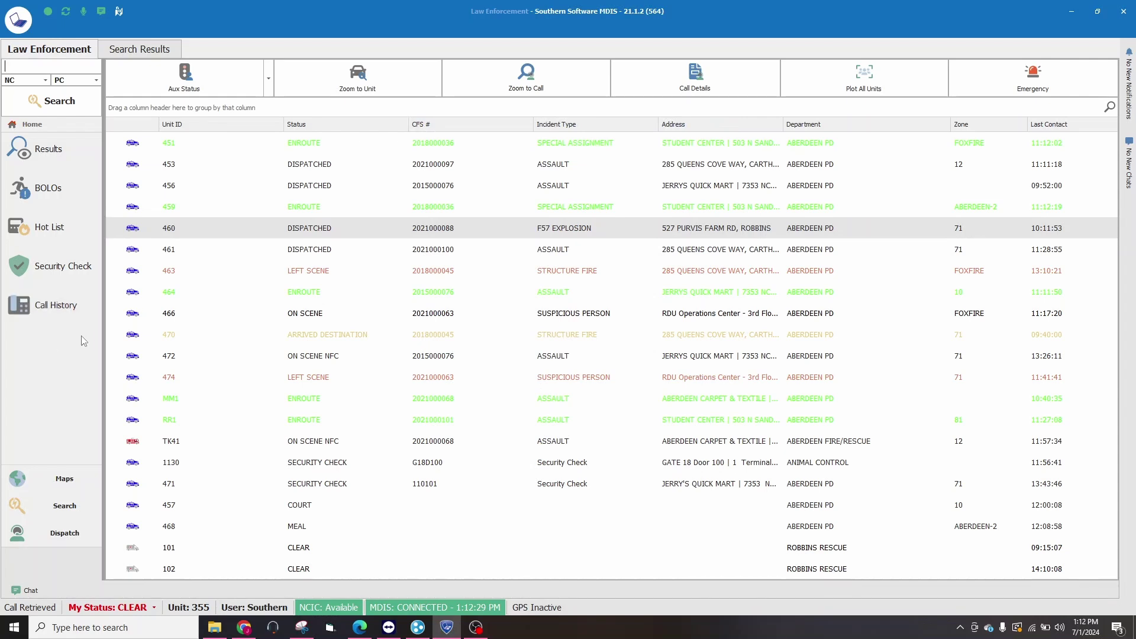
- Turn off the Call History shortcut on the Home navigation and save the visible button settings
left_click(26, 28)
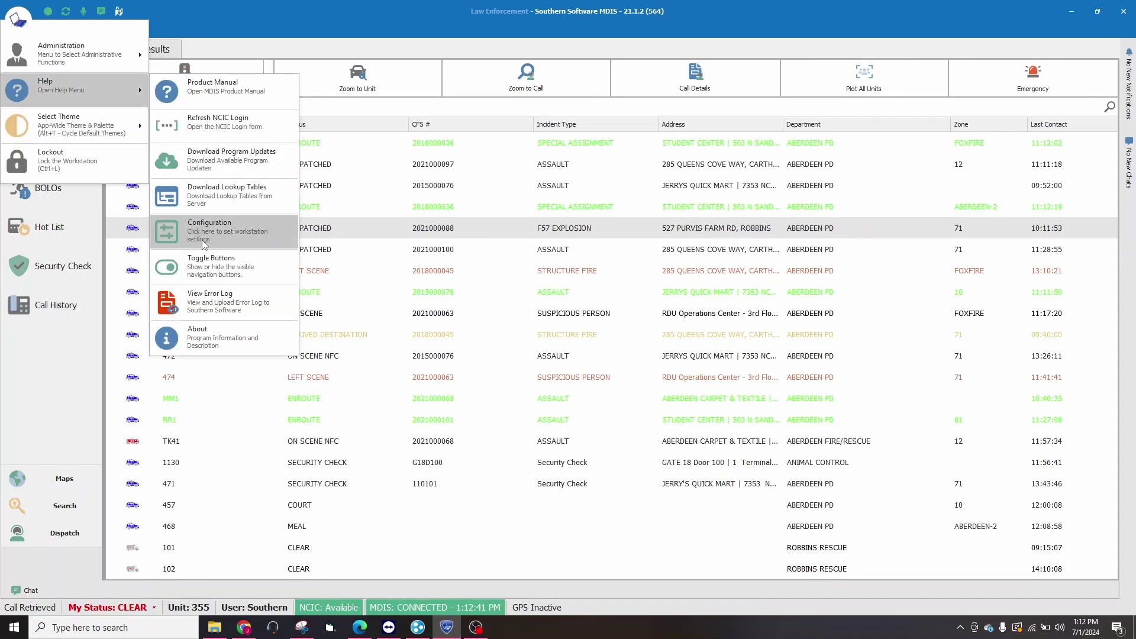
left_click(199, 264)
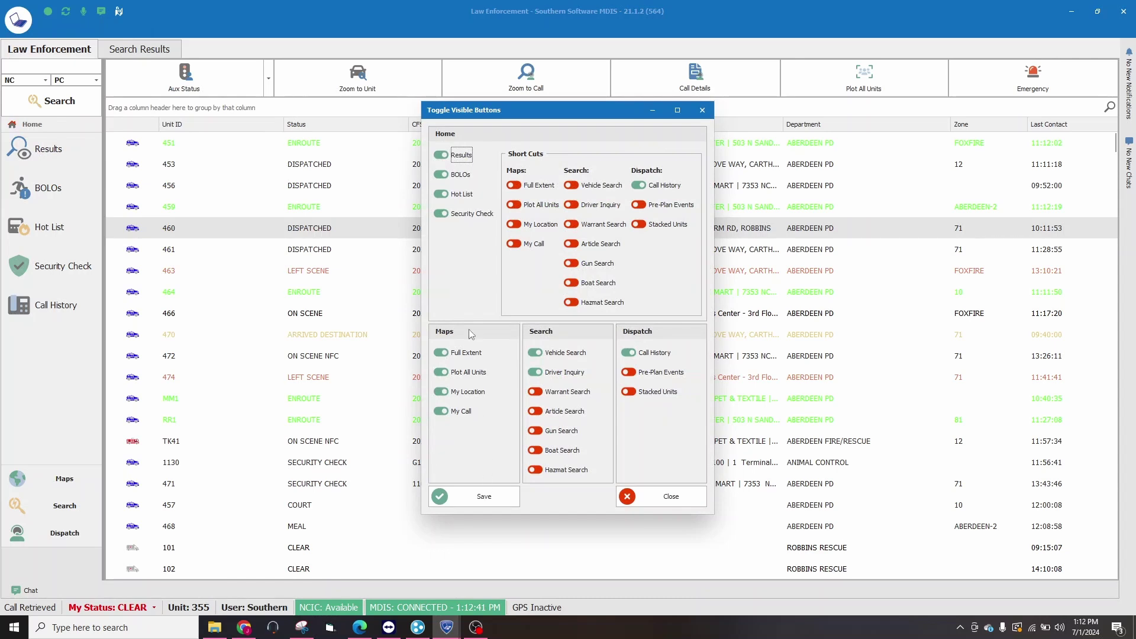
left_click(639, 186)
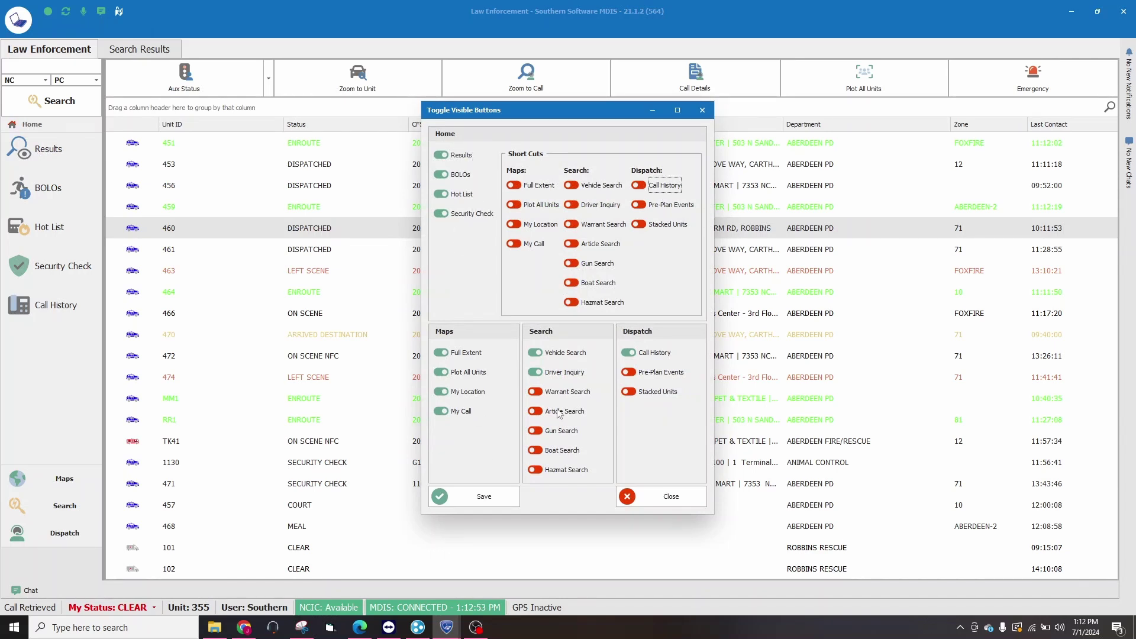
left_click(493, 498)
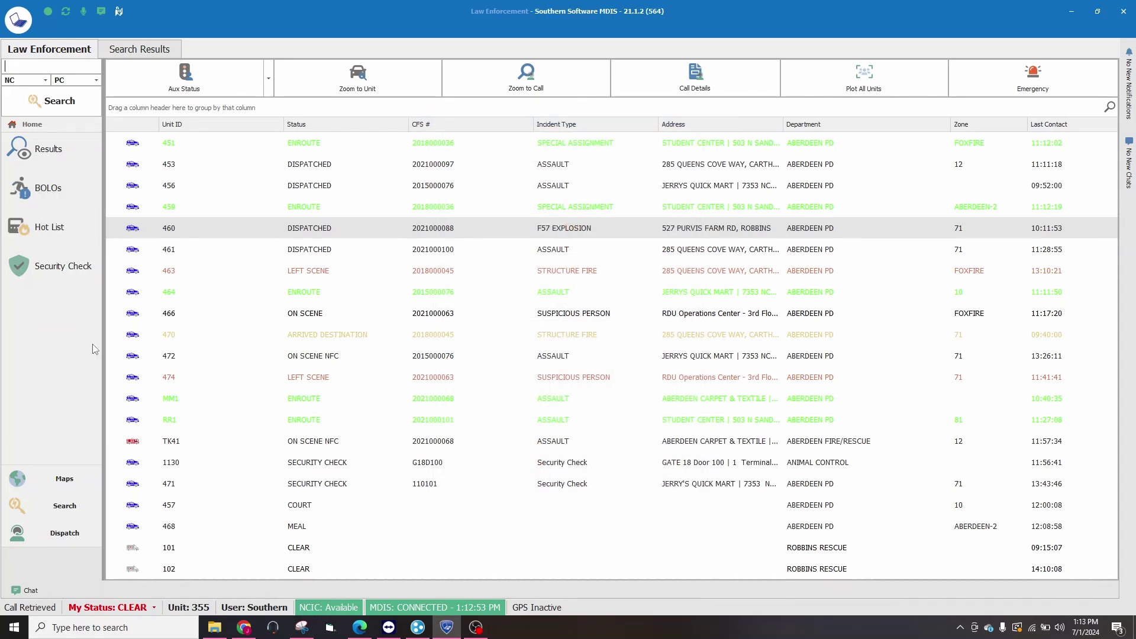
left_click(19, 27)
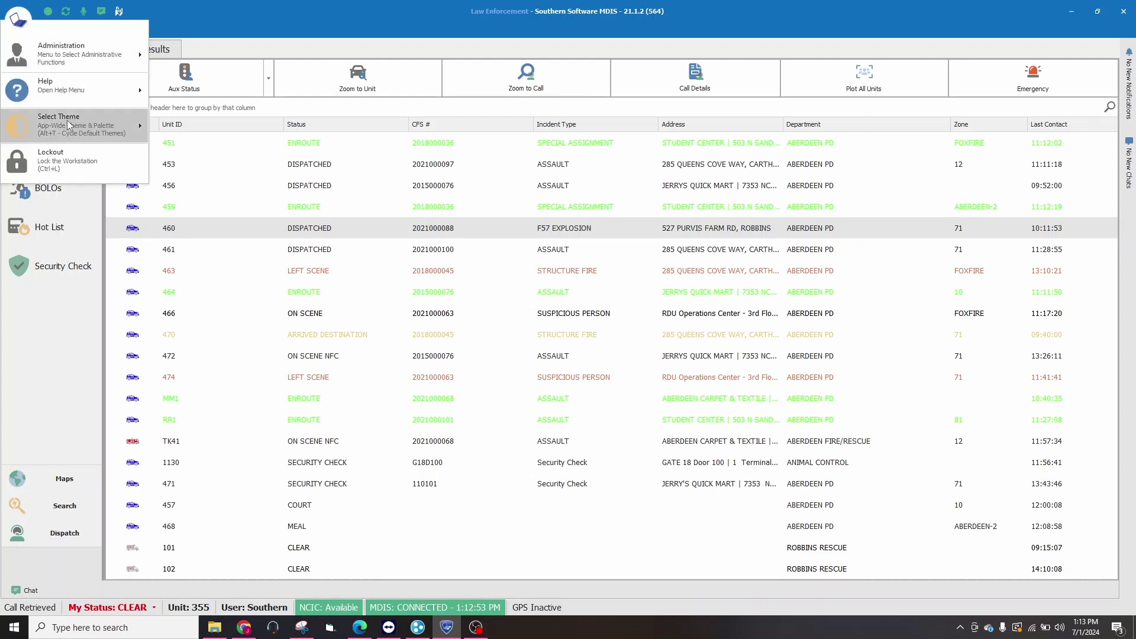
mouse_move(66, 119)
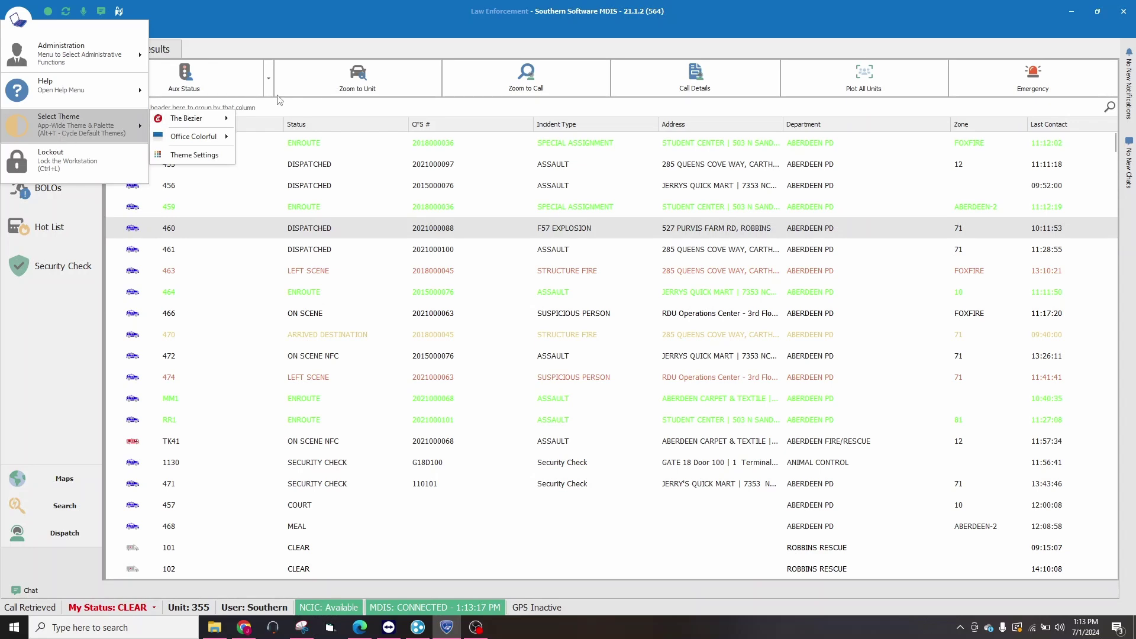
left_click(350, 205)
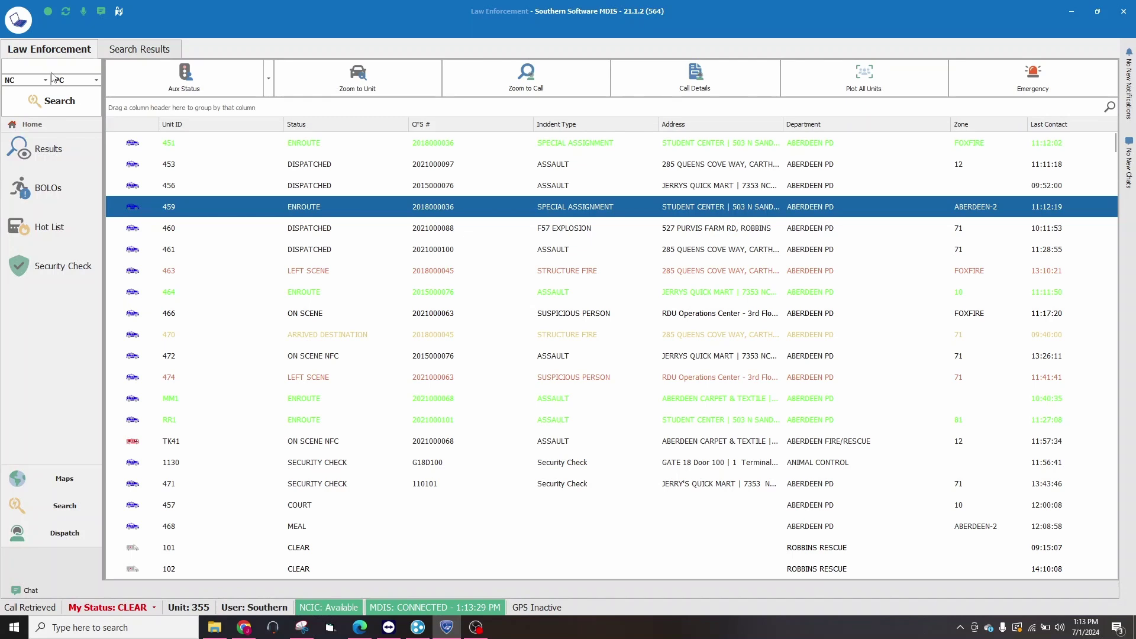
- Apply the dark Witch Rave color palette and select a few units in the list to preview it
left_click(19, 27)
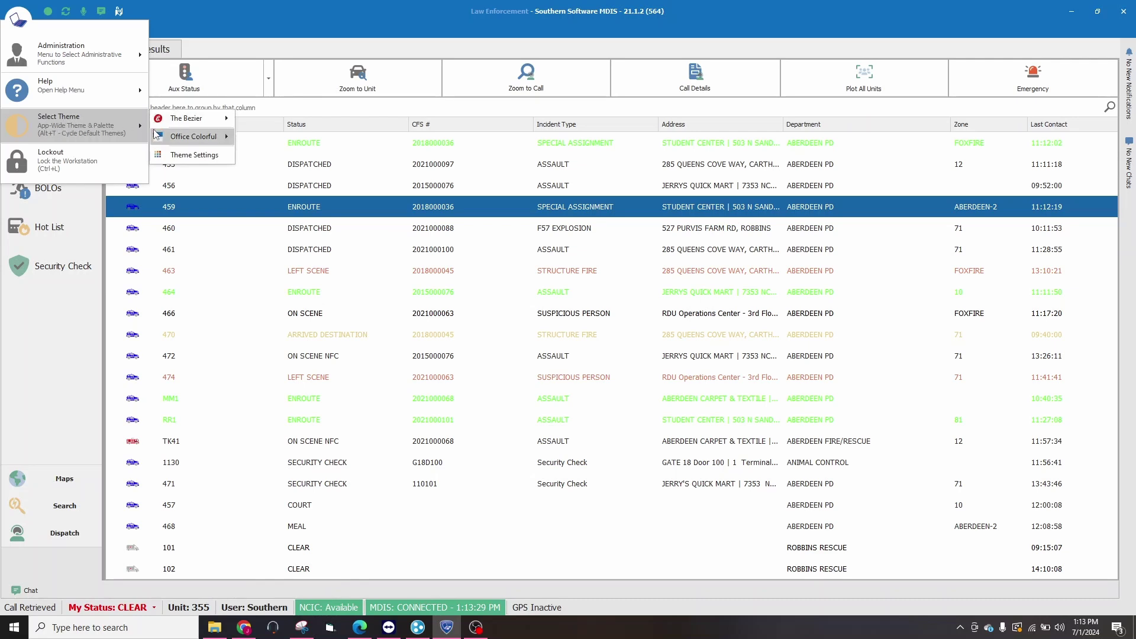
mouse_move(165, 137)
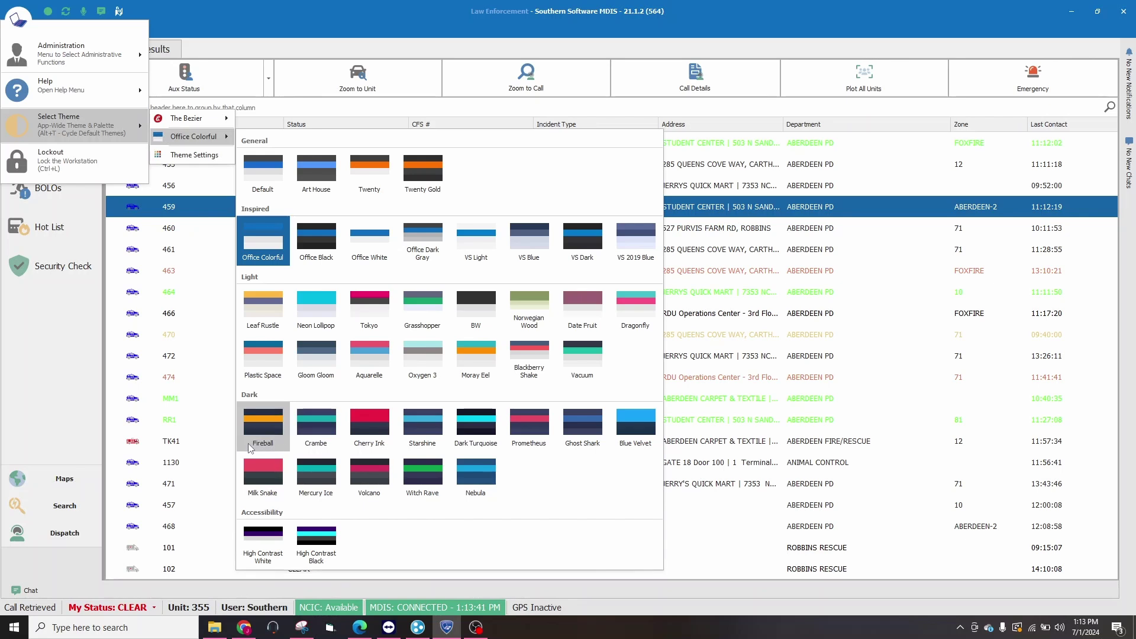
left_click(437, 488)
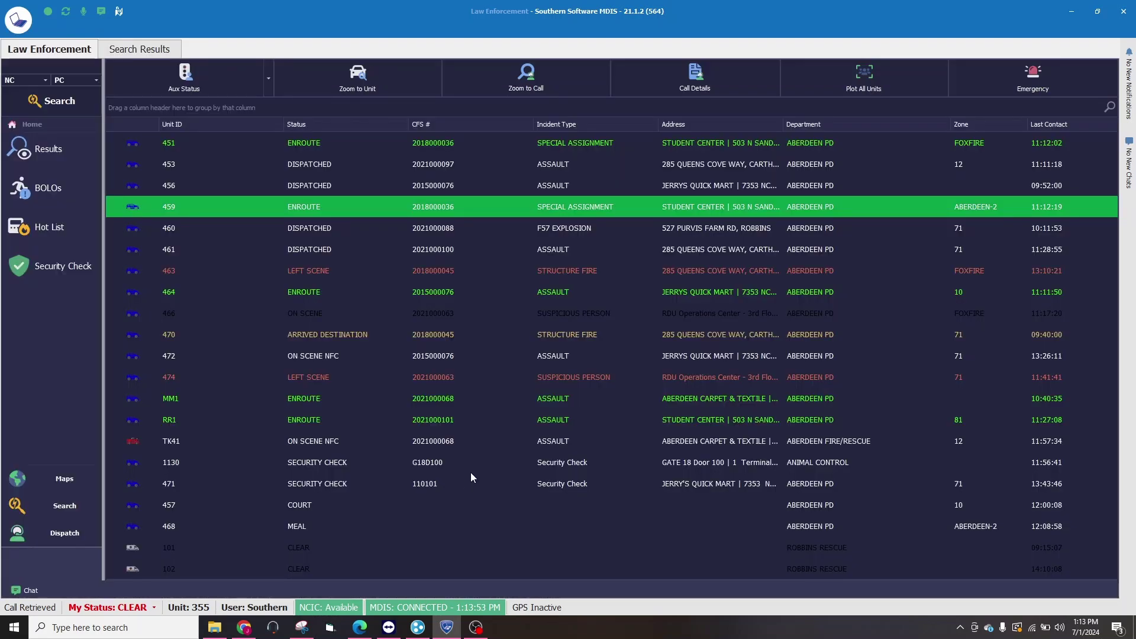
left_click(424, 260)
left_click(417, 351)
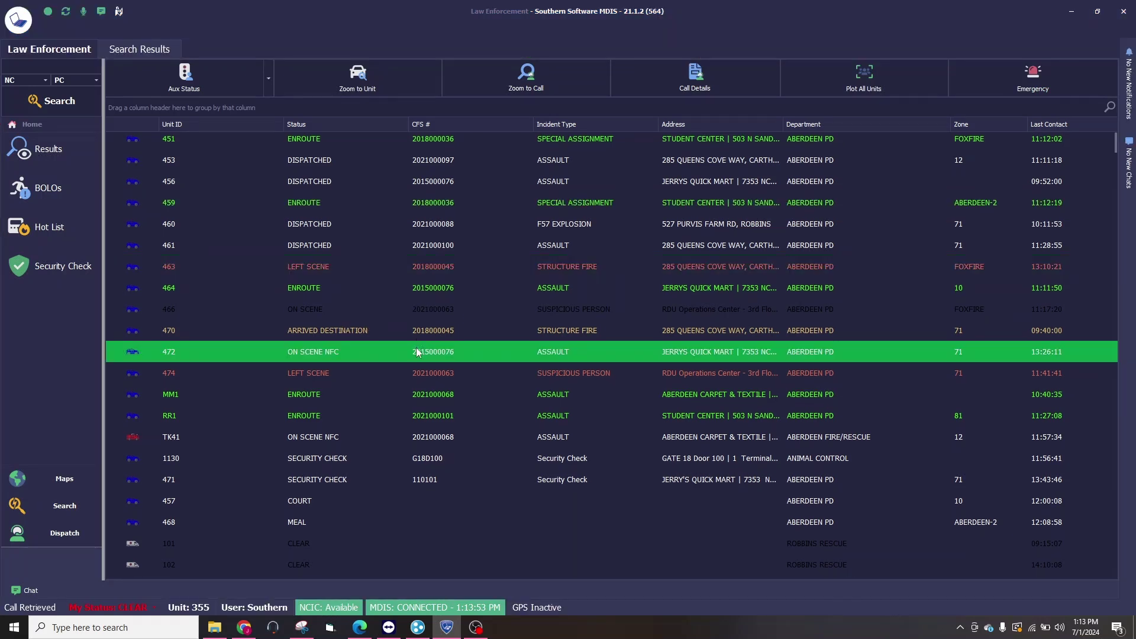
left_click(360, 181)
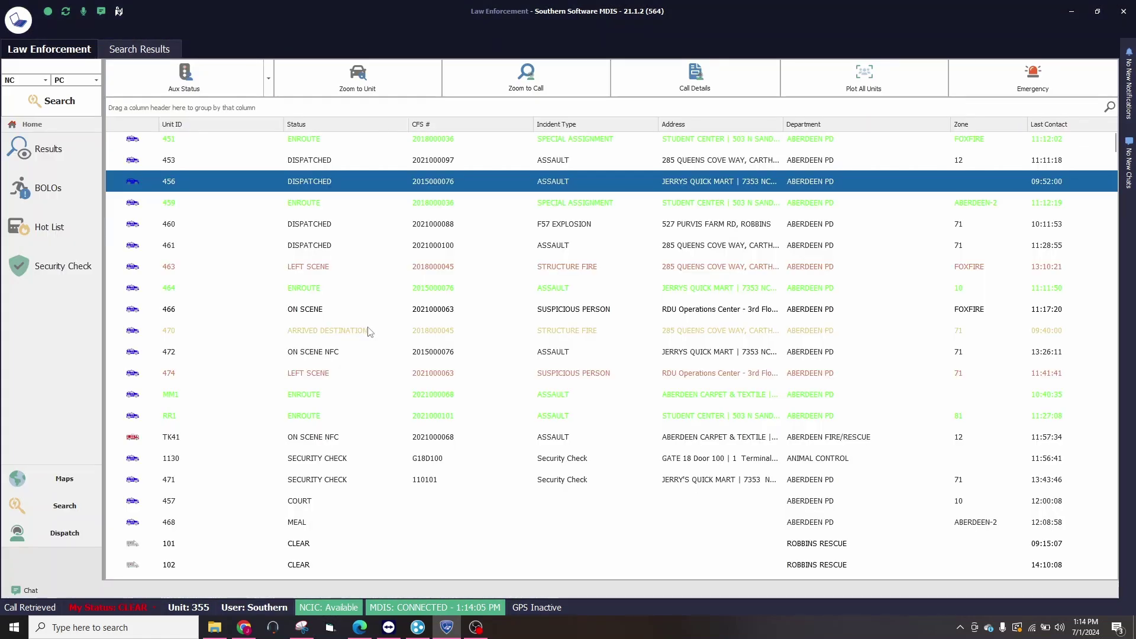
- In the theme settings, set the custom color to gray and the second custom color to red
left_click(21, 30)
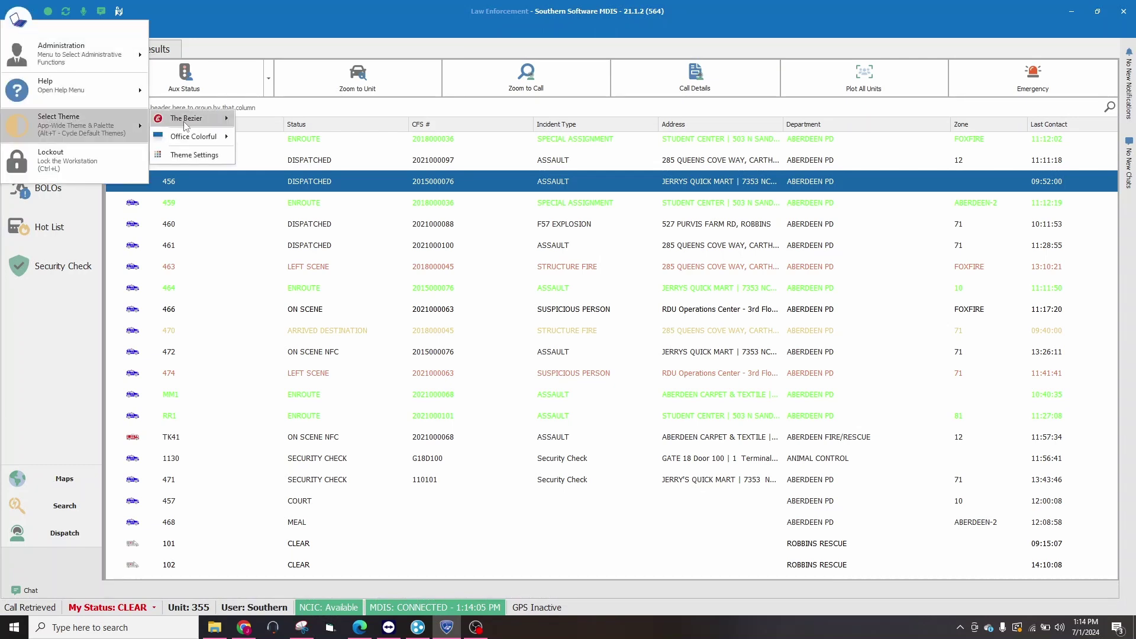
left_click(185, 156)
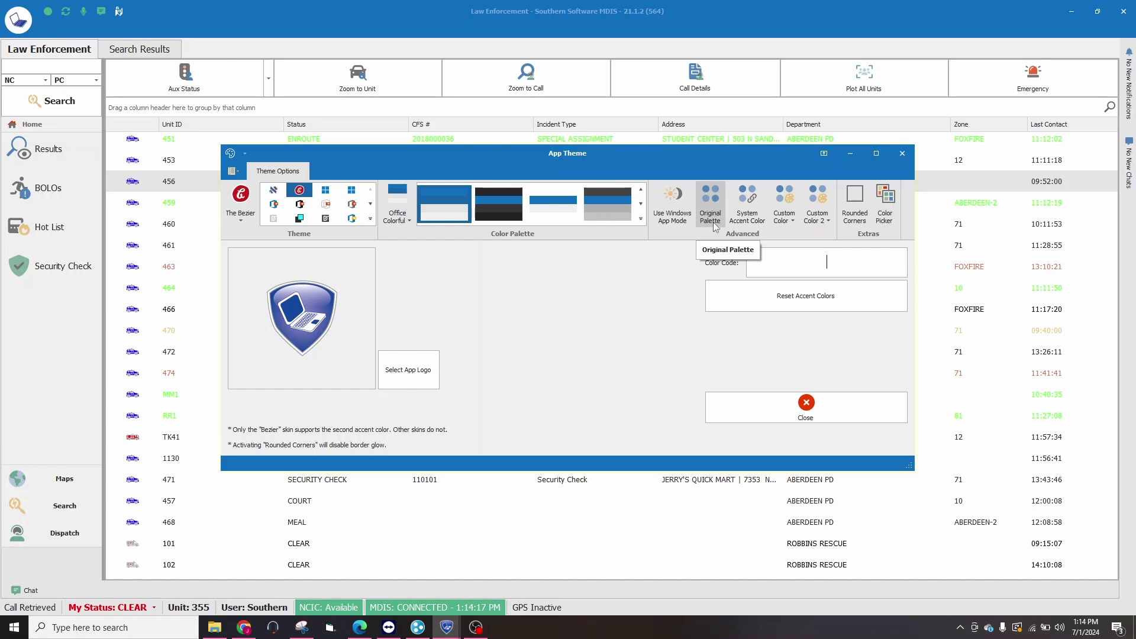
left_click(784, 214)
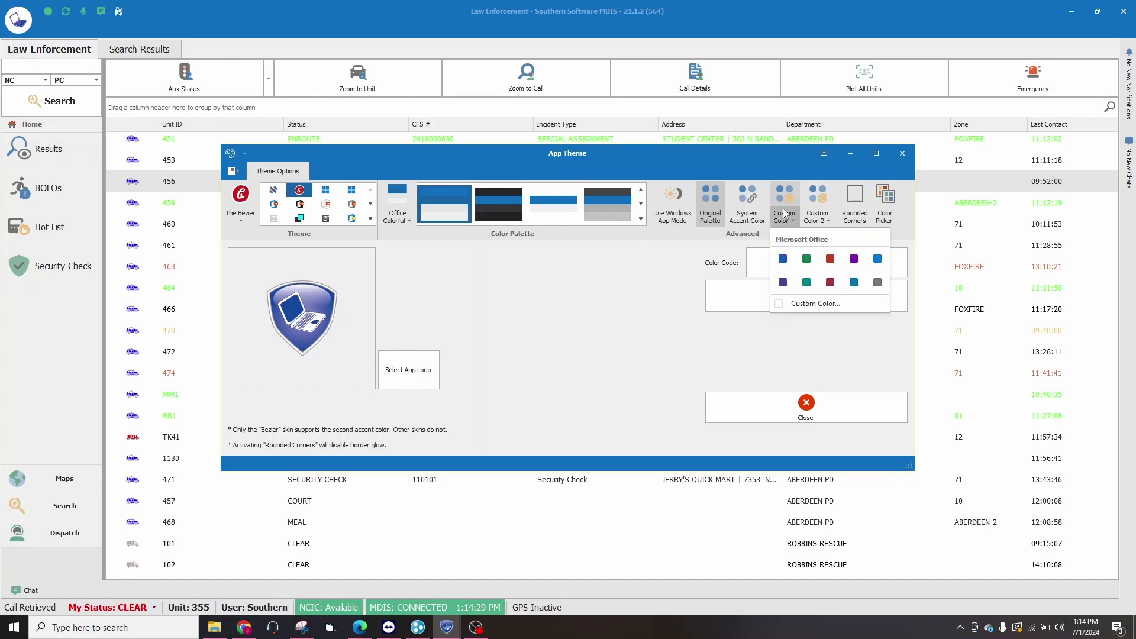
left_click(877, 282)
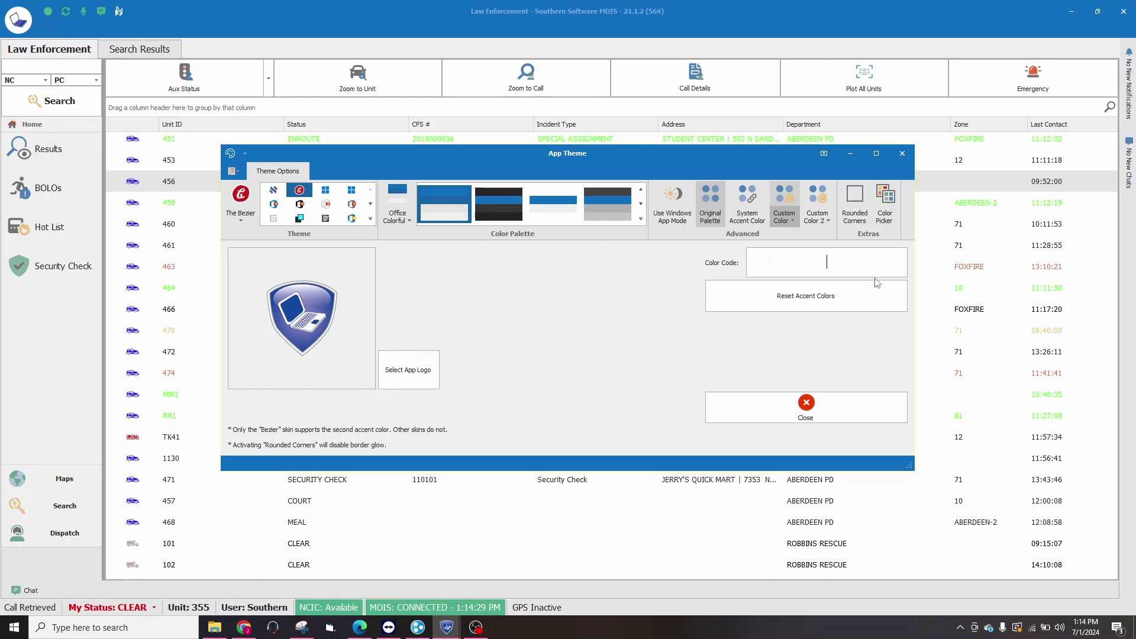
left_click(819, 200)
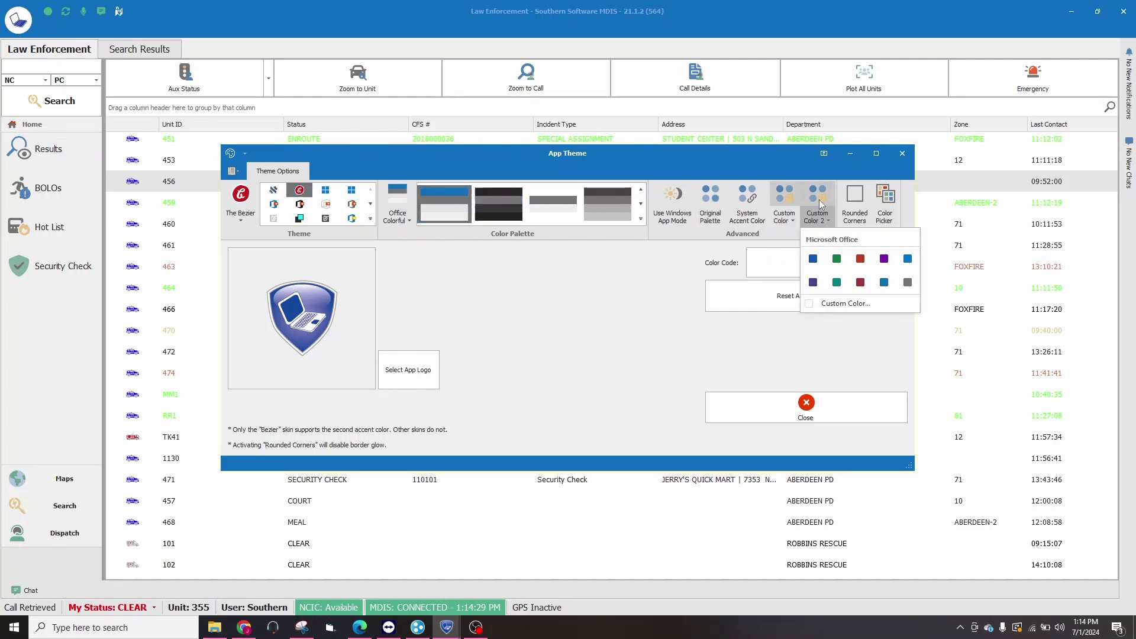
left_click(860, 259)
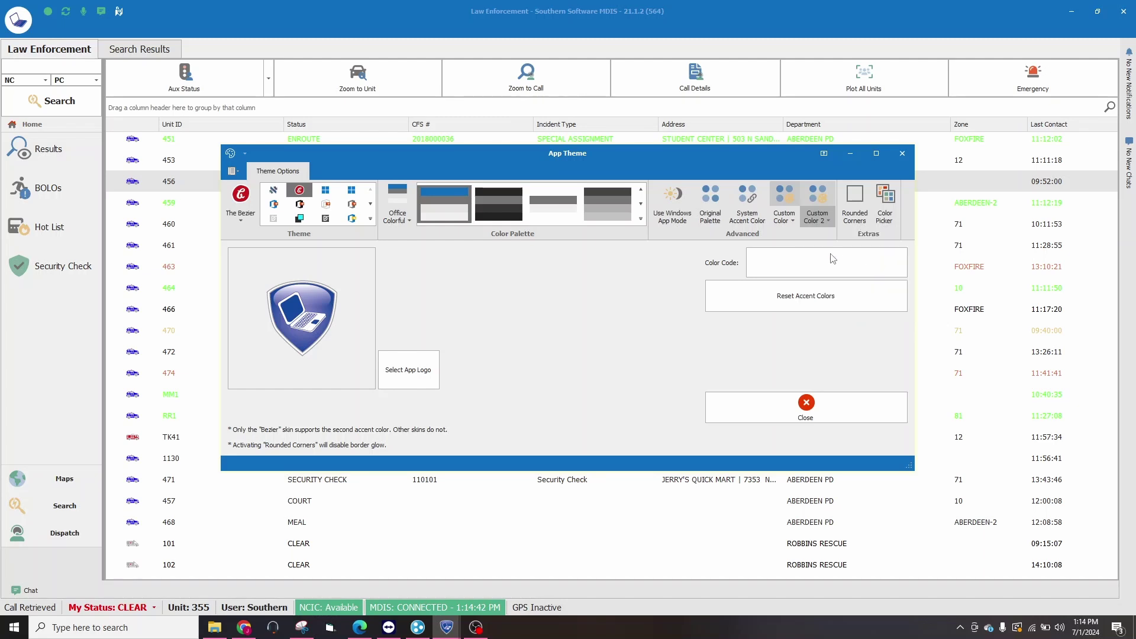
- Close the theme settings and select several units in the list to examine the custom accent colors
left_click(217, 181)
left_click(203, 221)
left_click(388, 333)
left_click(368, 432)
left_click(366, 201)
left_click(473, 165)
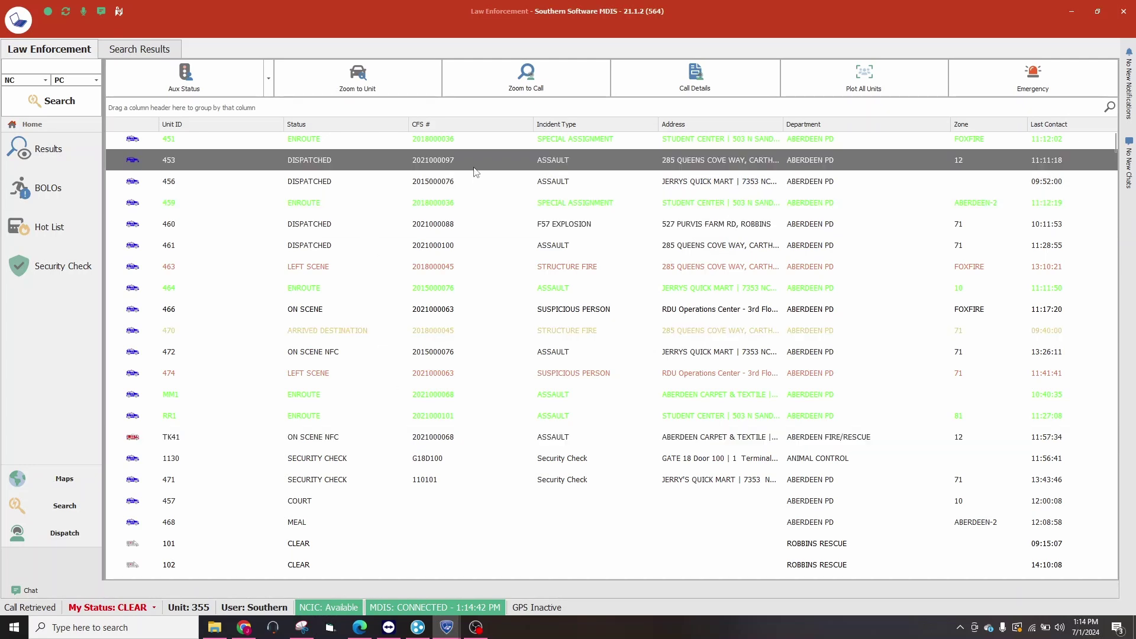
left_click(401, 286)
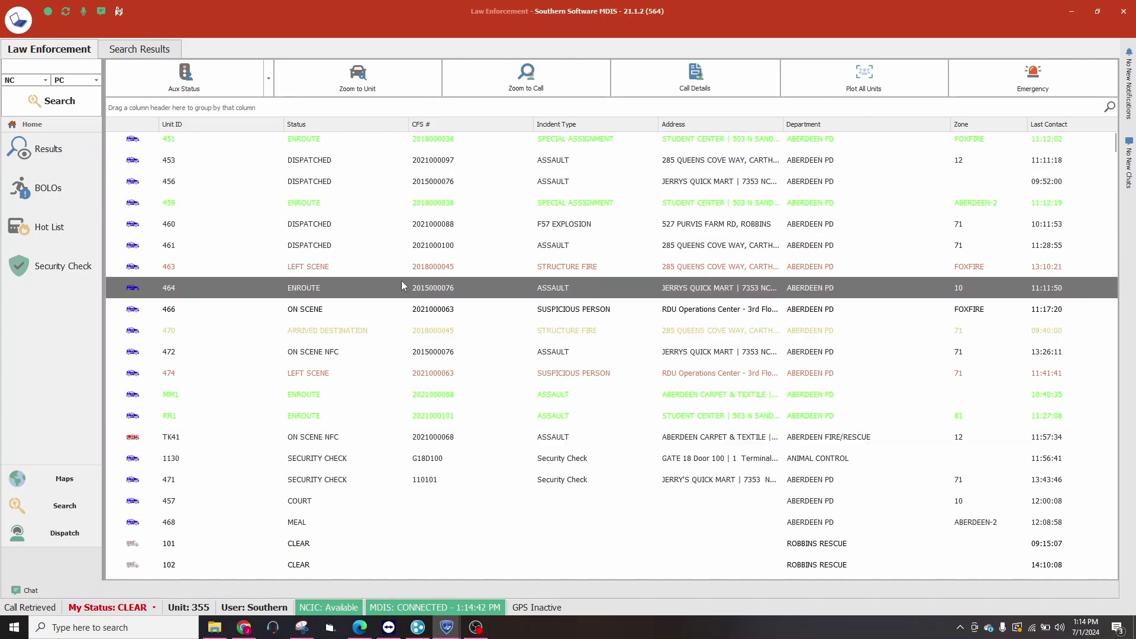
left_click(426, 204)
- Apply the light Vacuum color palette and select several units in the list to preview it
left_click(17, 19)
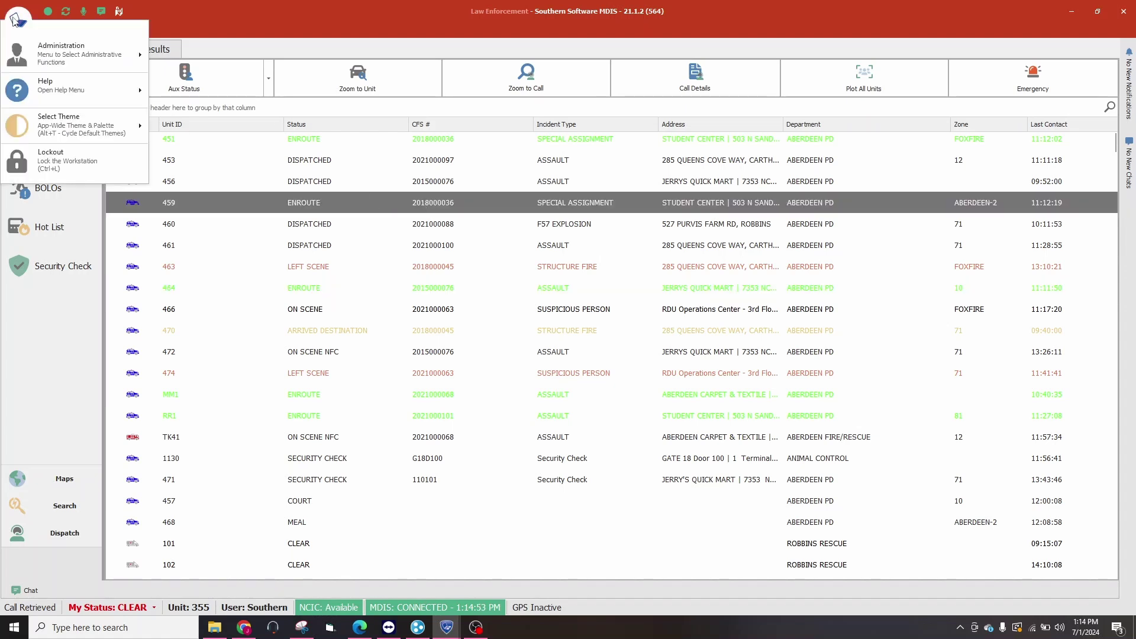
mouse_move(119, 124)
mouse_move(195, 145)
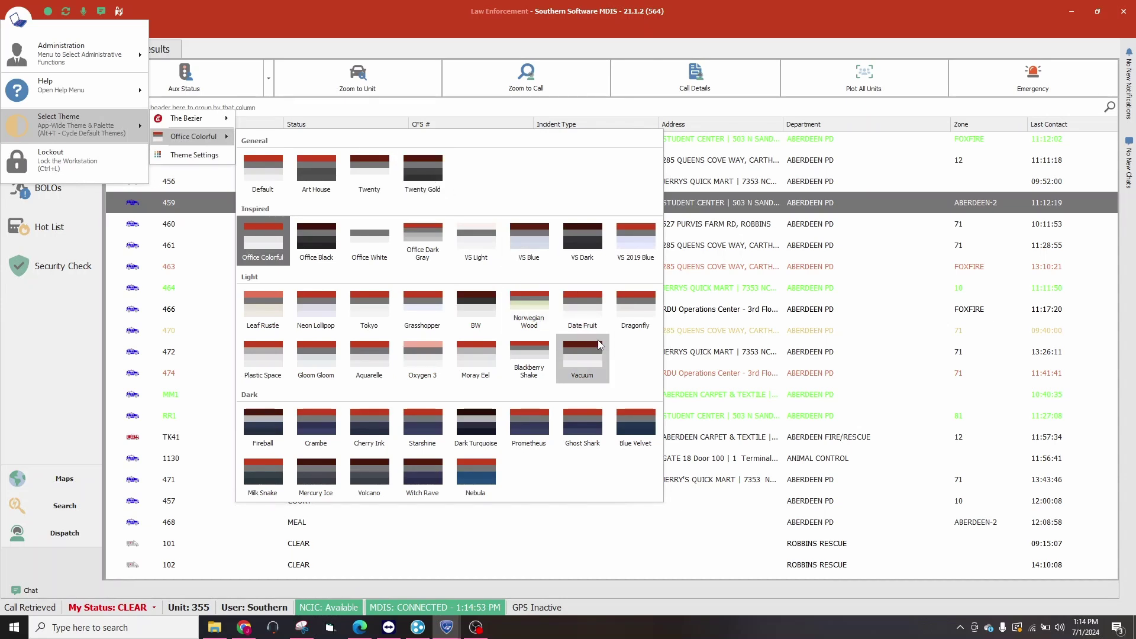
left_click(579, 364)
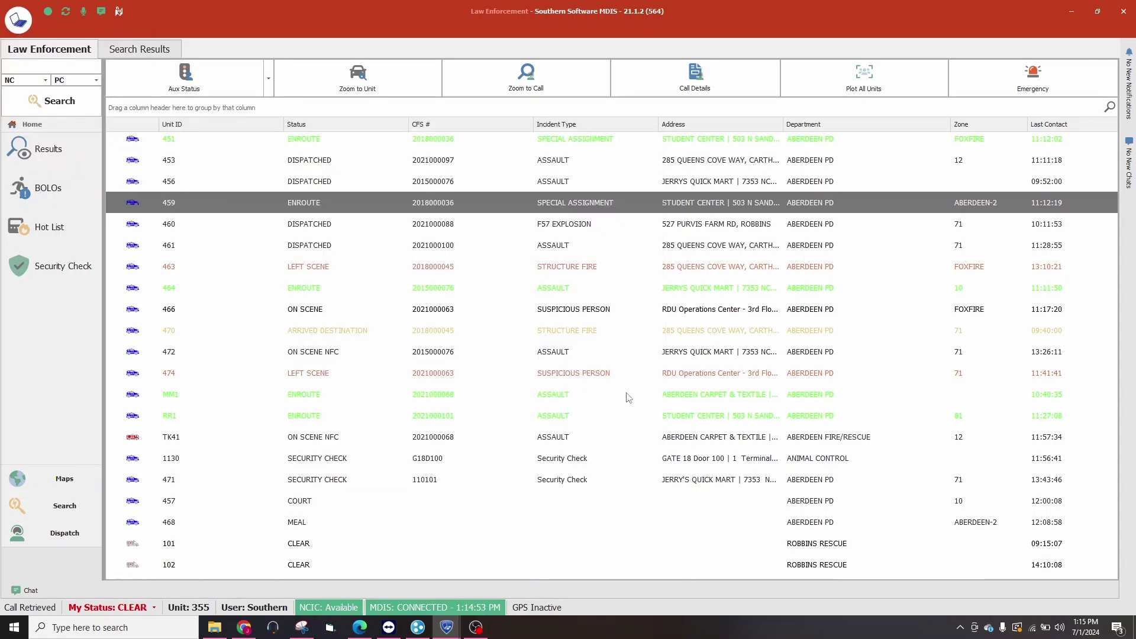
left_click(381, 293)
left_click(457, 372)
left_click(477, 212)
left_click(416, 263)
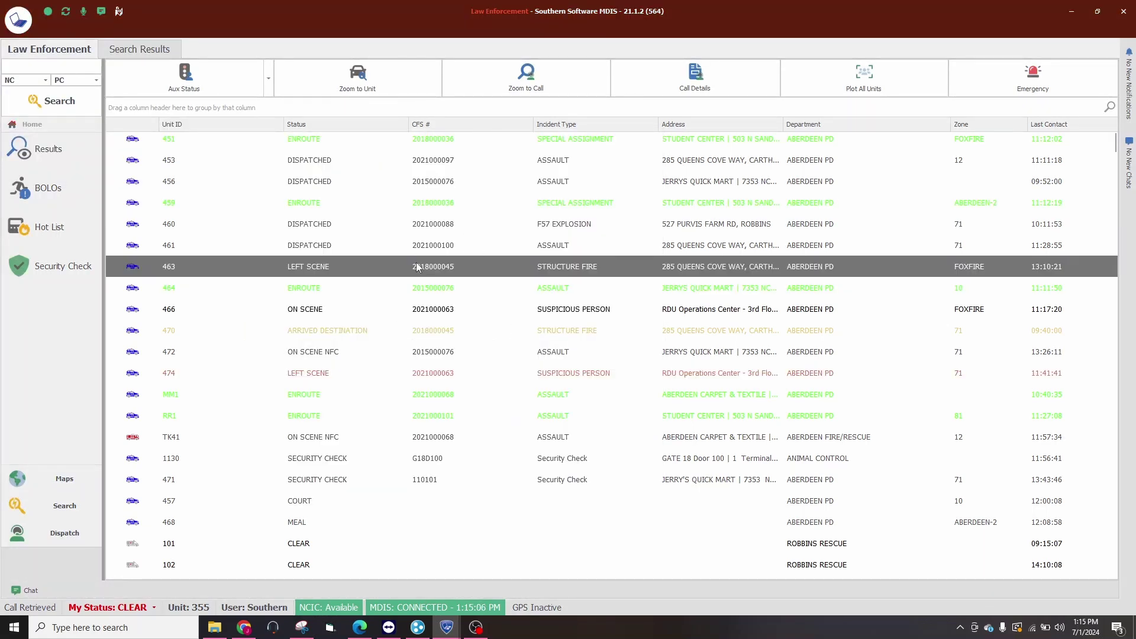
- Restore the original palette colors in the theme settings and close the settings window
left_click(18, 20)
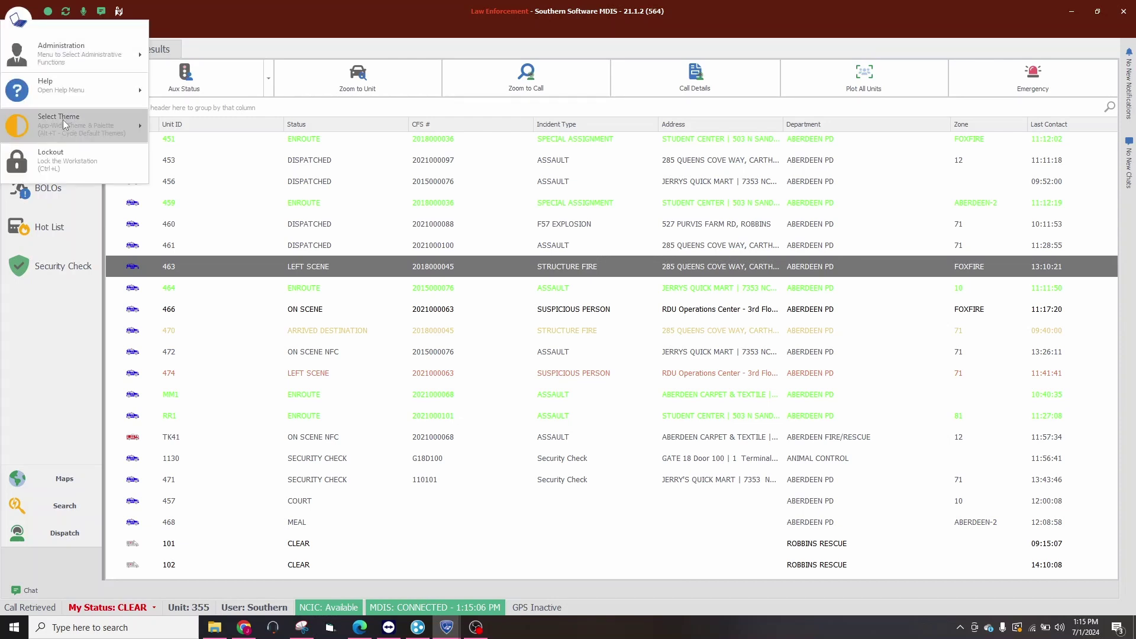
mouse_move(62, 123)
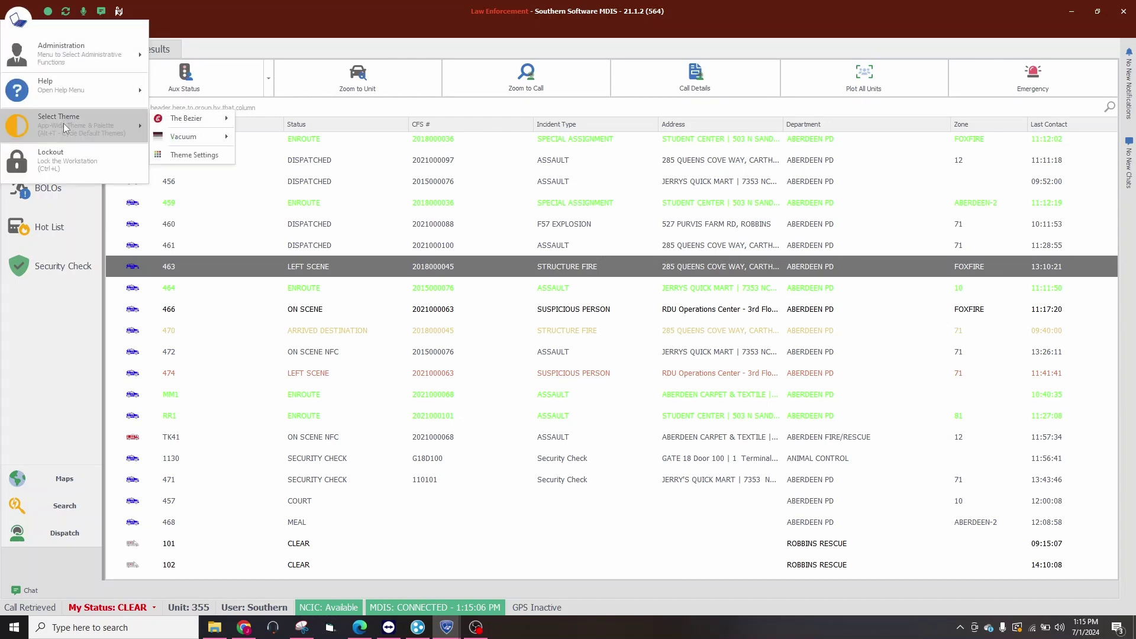
left_click(180, 159)
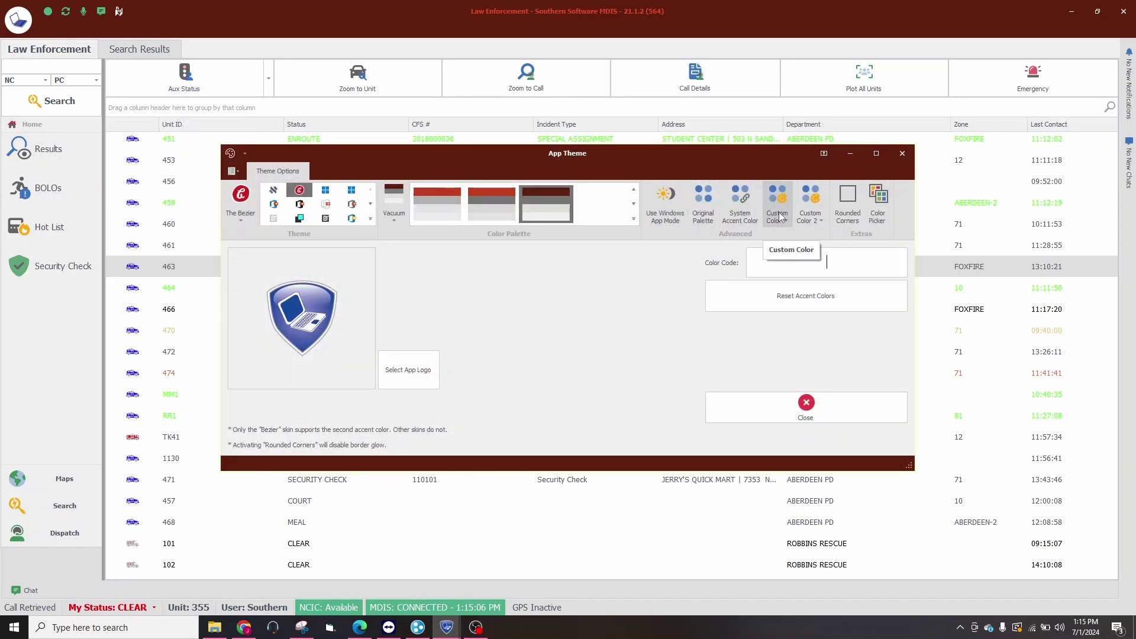
left_click(809, 215)
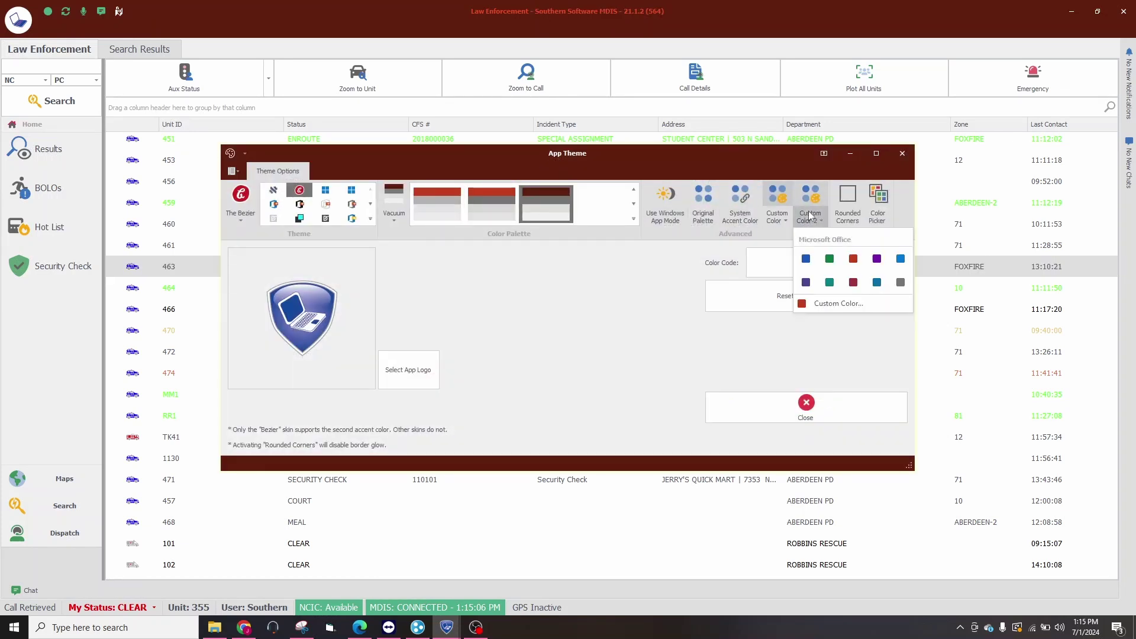
left_click(708, 199)
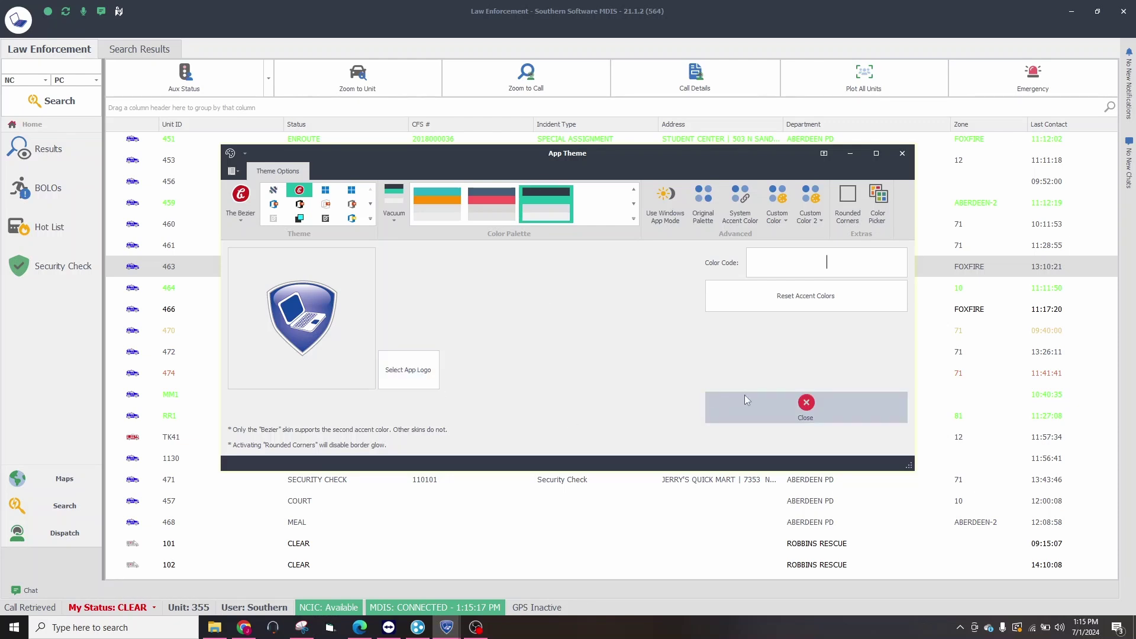
left_click(768, 398)
- Review the available color palettes for the selected theme, close the menu and cycle the default themes to the blue one
left_click(28, 24)
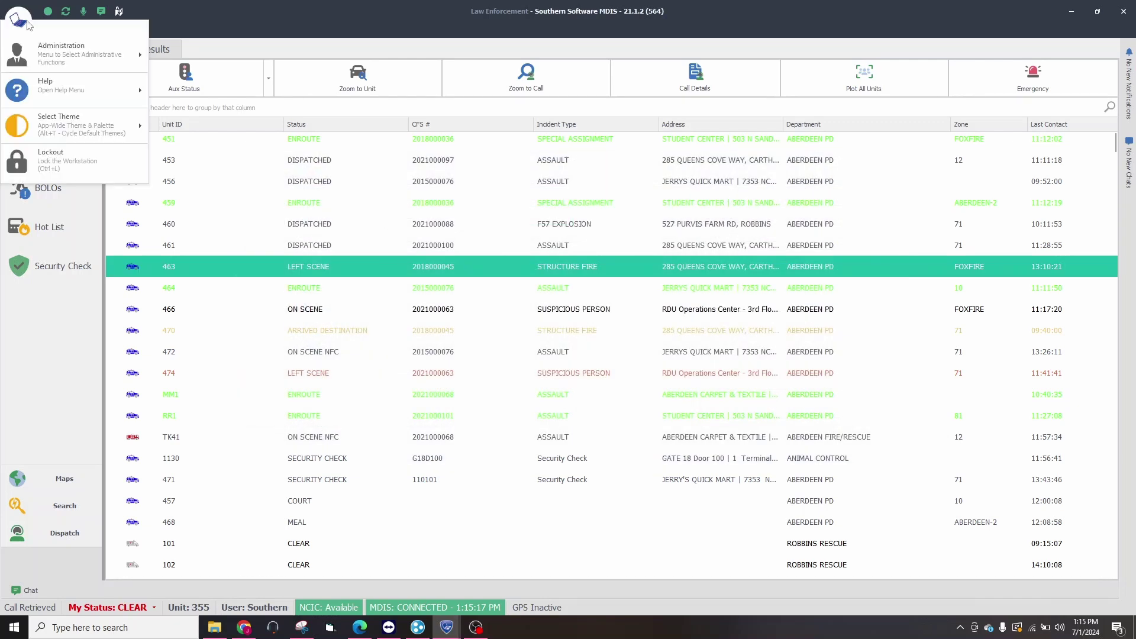
mouse_move(74, 129)
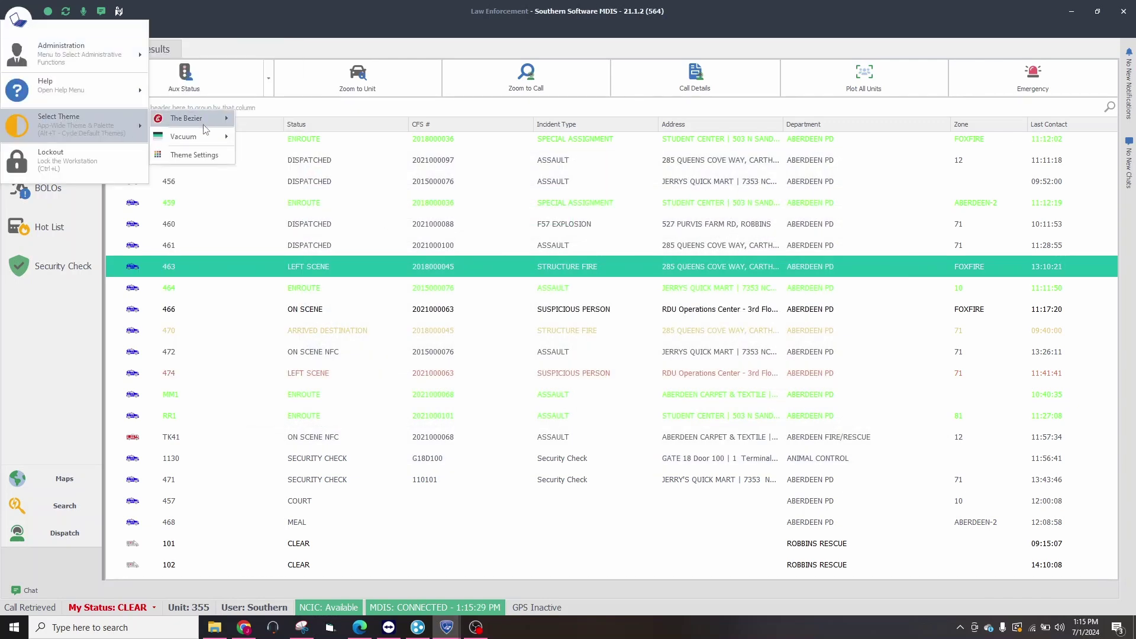
mouse_move(202, 137)
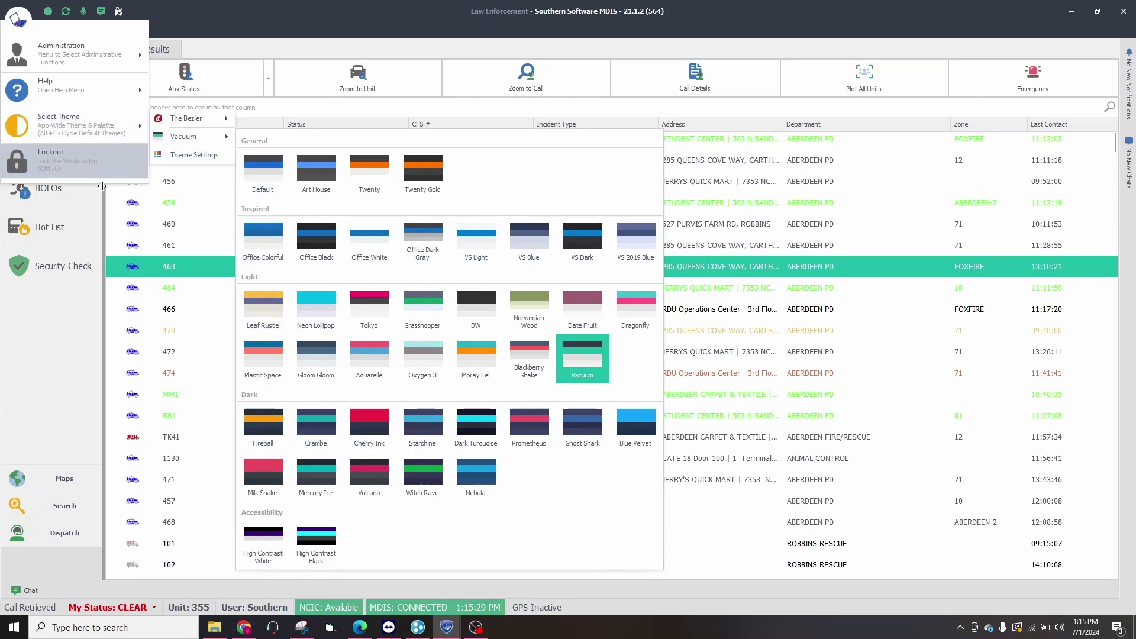
left_click(377, 24)
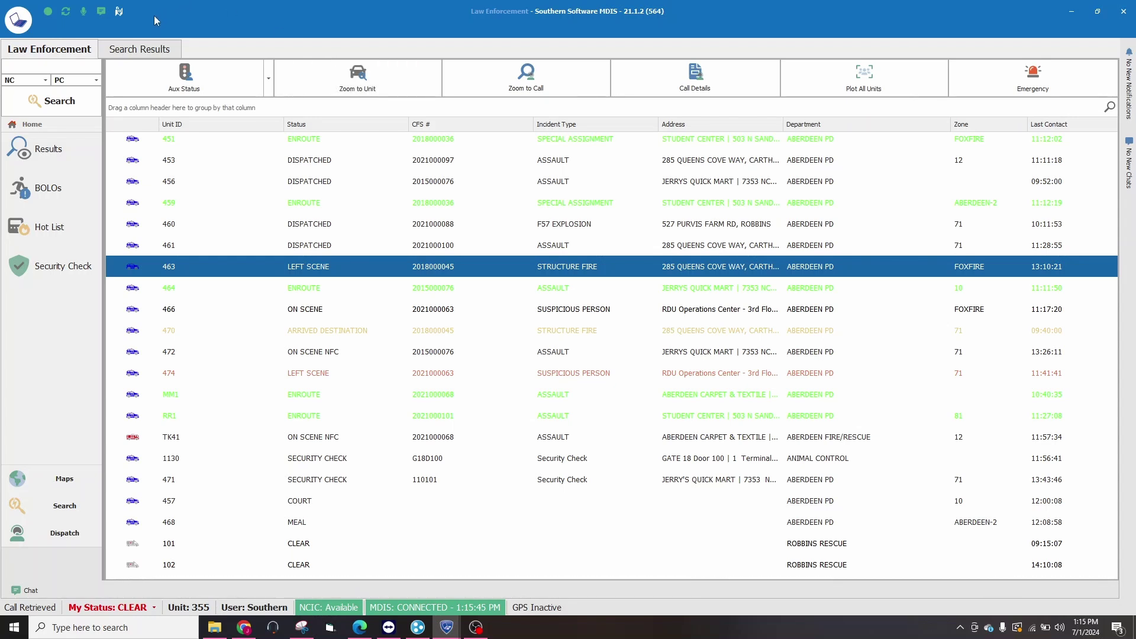
- Open the notification and chat settings and examine the popup options, including chat popup text size and auto-hide
double_click(101, 12)
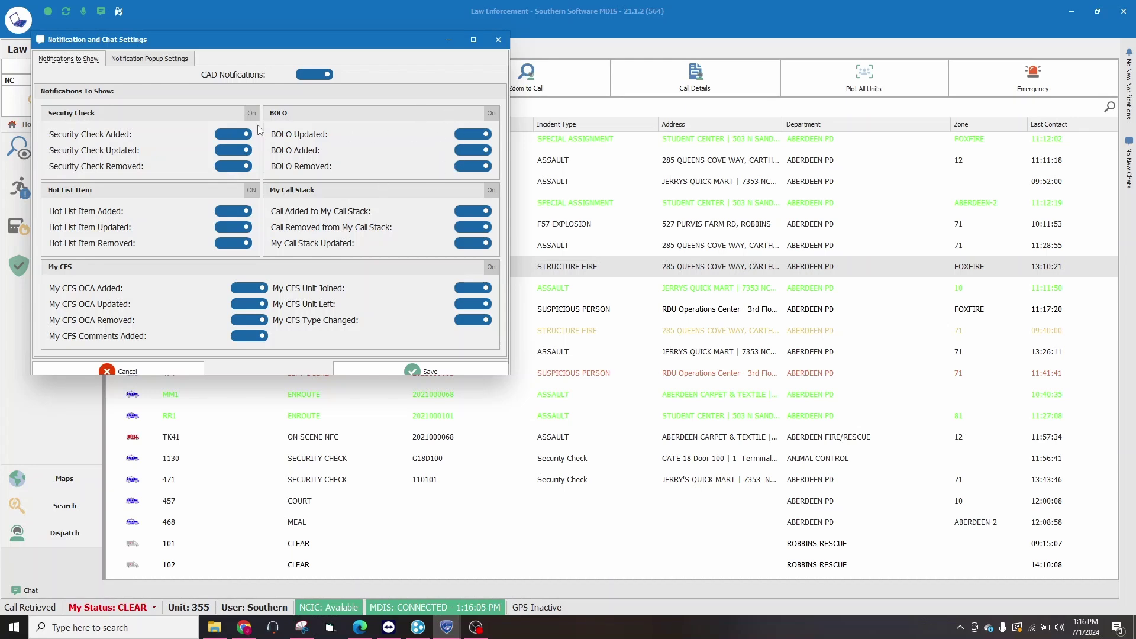
left_click(147, 60)
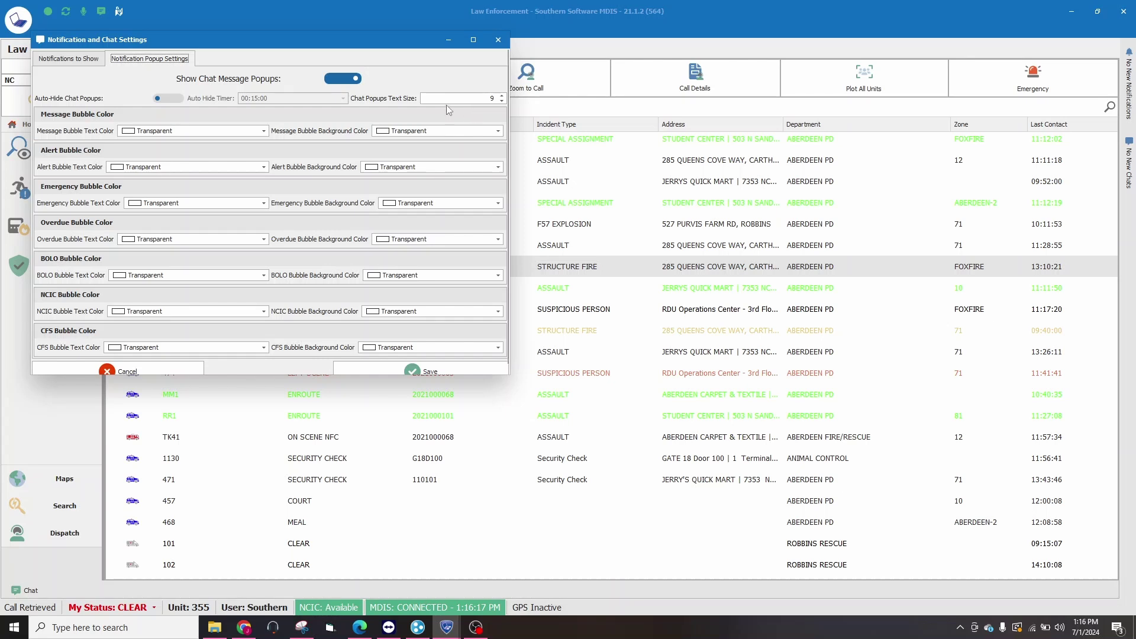
left_click(502, 101)
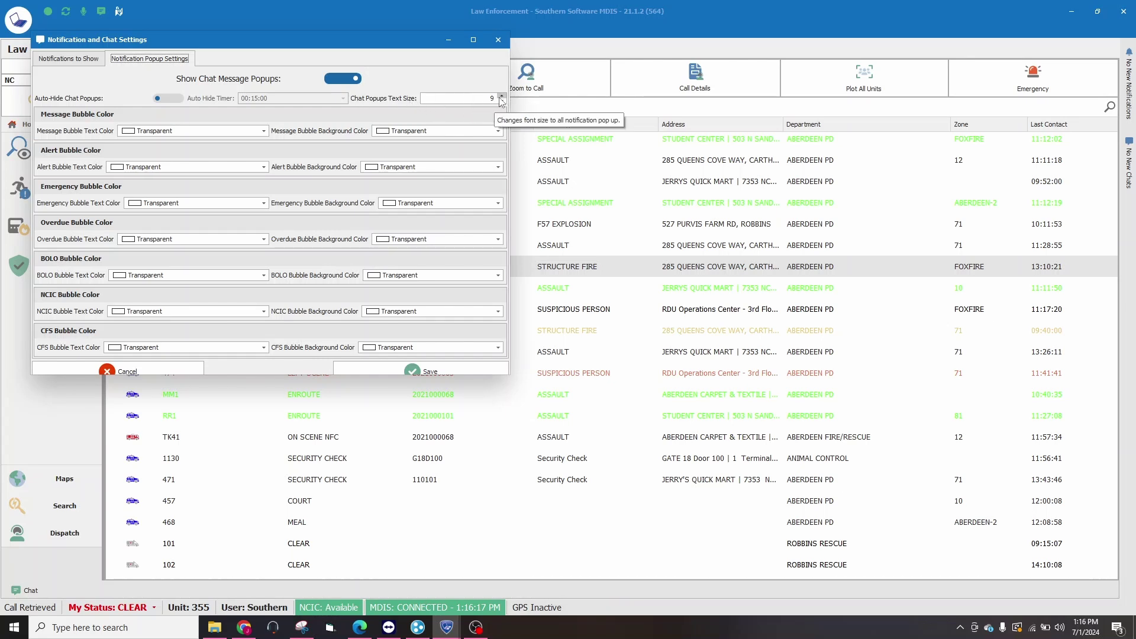
left_click(175, 99)
left_click(177, 100)
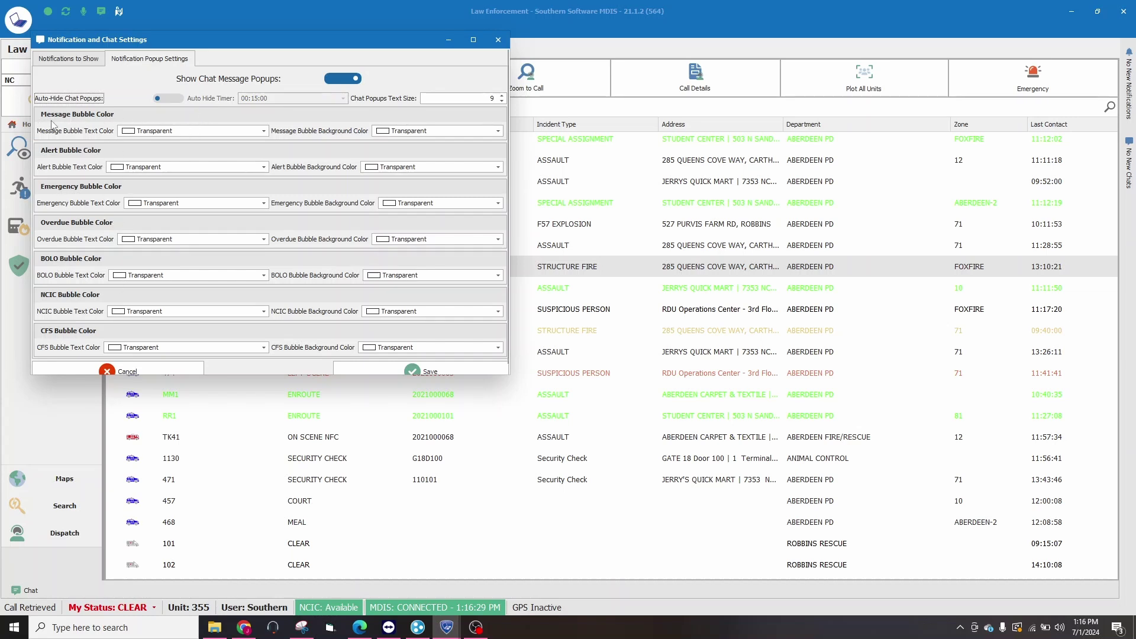
- Browse the web colors offered for the message bubble background, then close the notification settings without saving
left_click(503, 133)
scroll(452, 199, "down", 12)
scroll(451, 200, "down", 12)
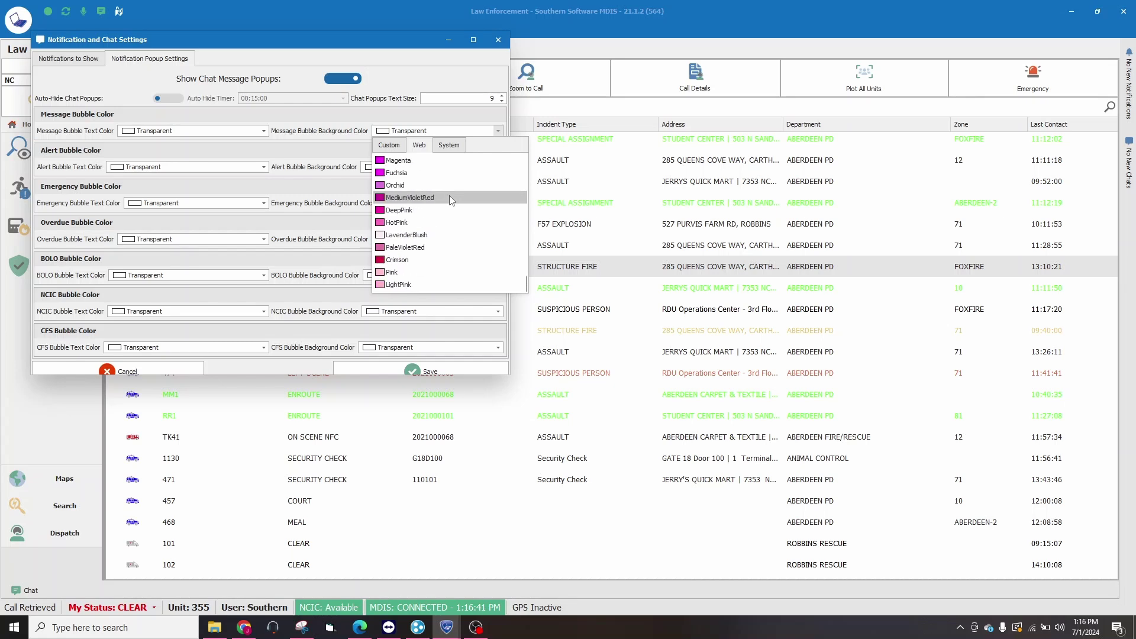
left_click(207, 159)
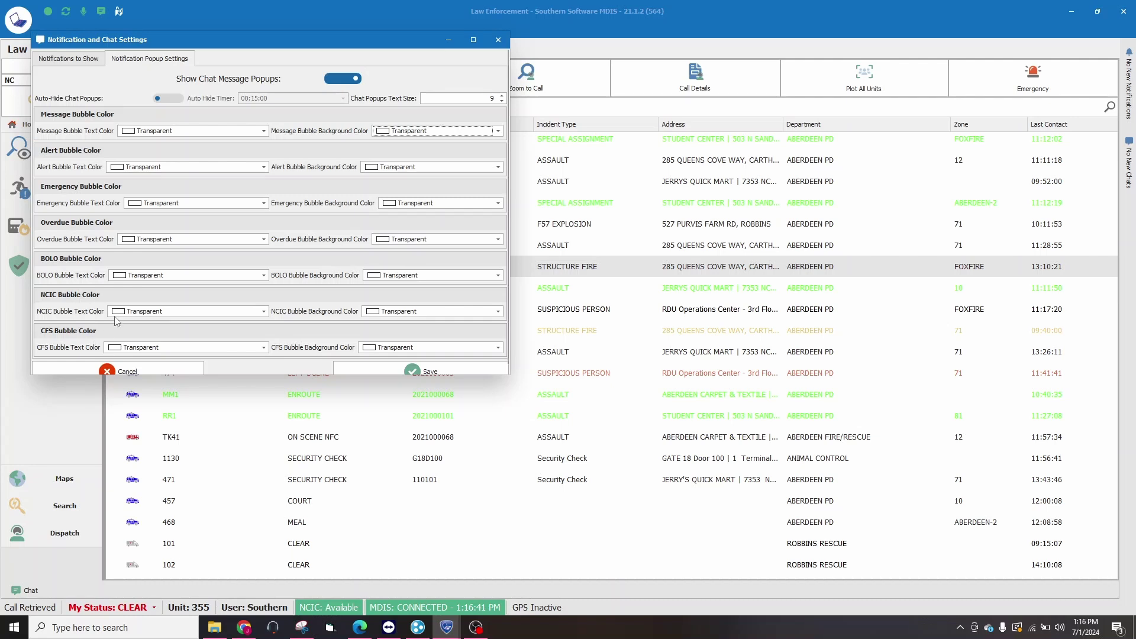
scroll(420, 315, "down", 1)
scroll(419, 310, "up", 1)
scroll(320, 215, "down", 1)
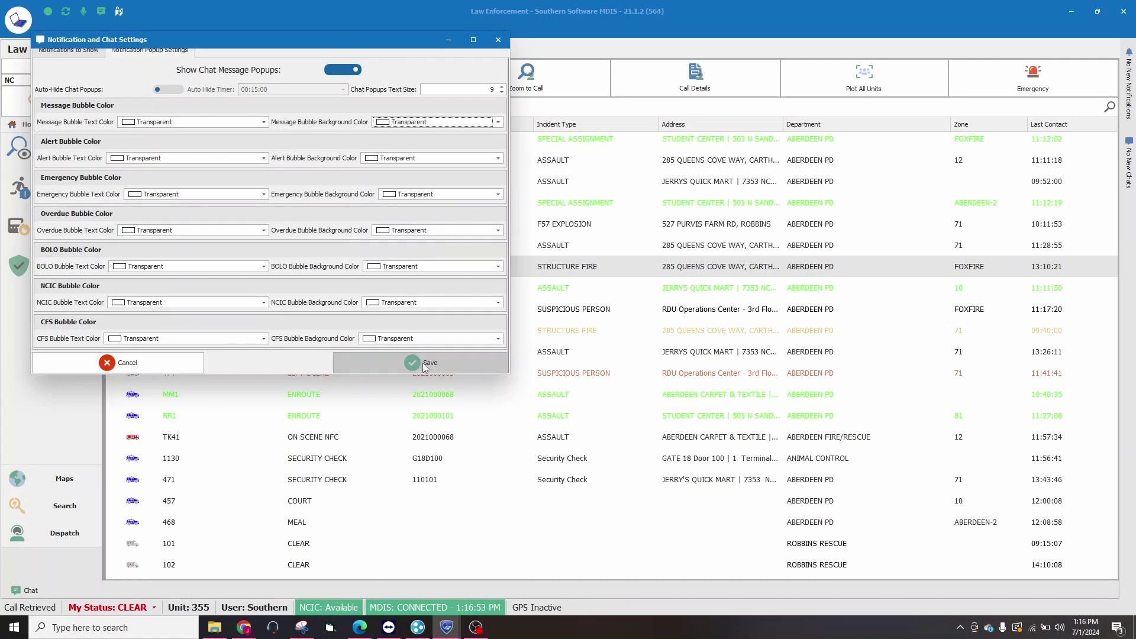
left_click(496, 39)
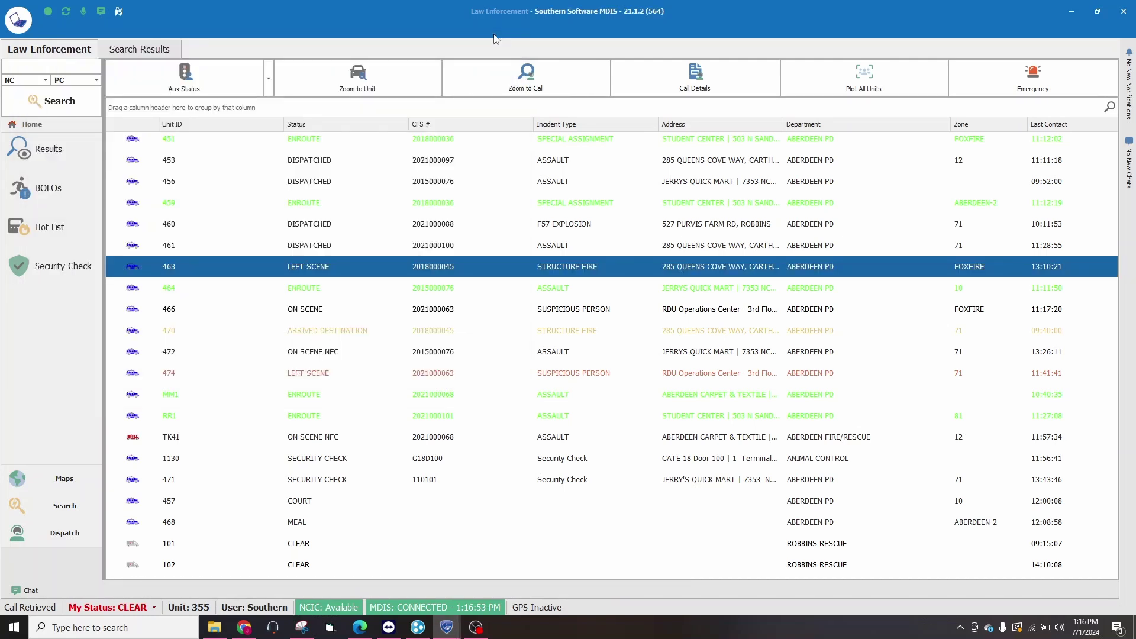
- Open the weather radar and examine precipitation across the United States and around the Carolinas
left_click(119, 12)
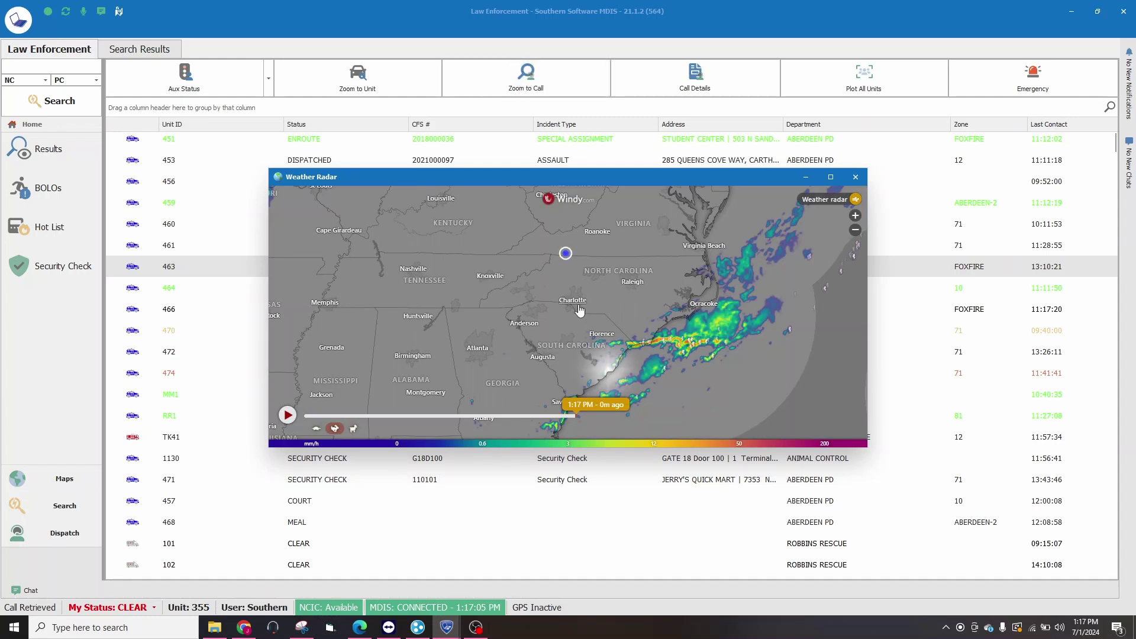
scroll(580, 306, "down", 1)
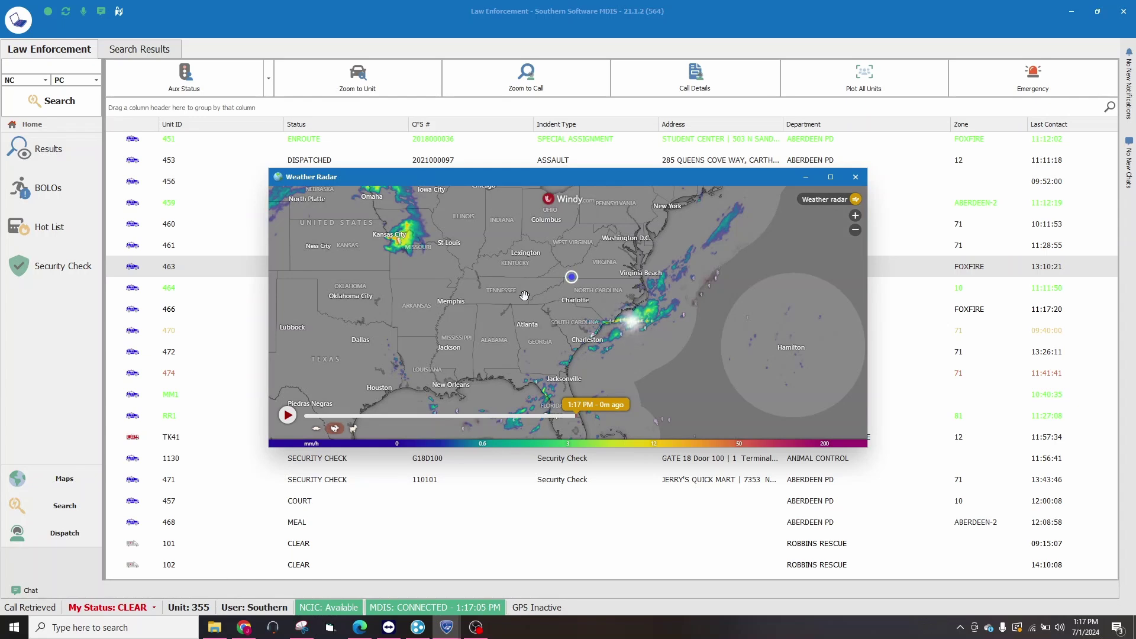
left_click_drag(426, 305, 493, 317)
scroll(464, 300, "down", 1)
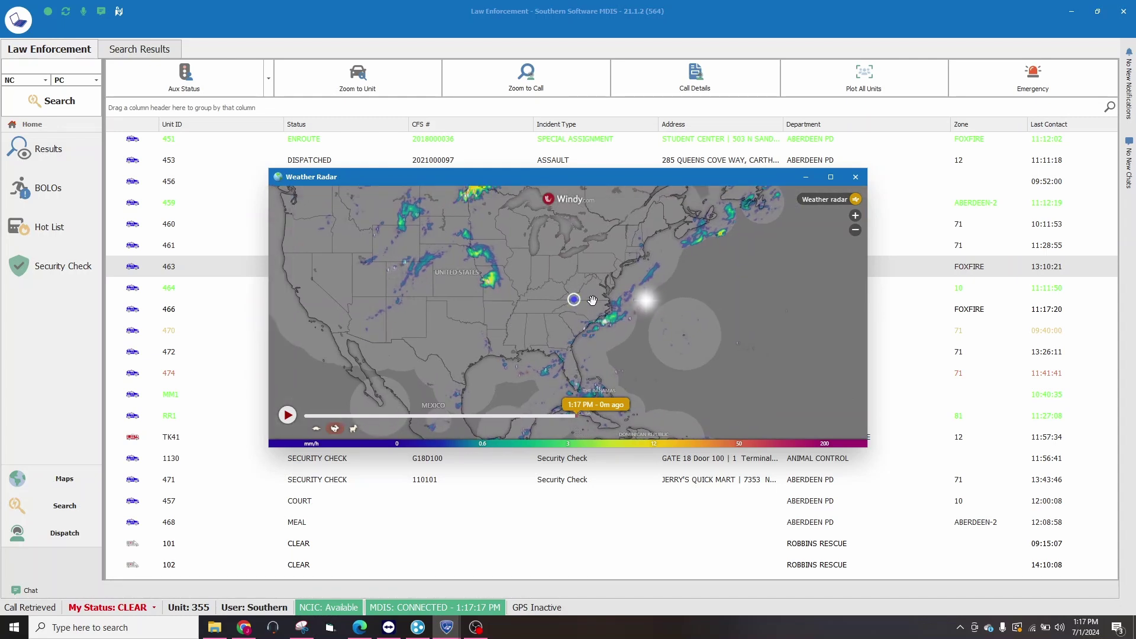
left_click_drag(589, 292, 588, 304)
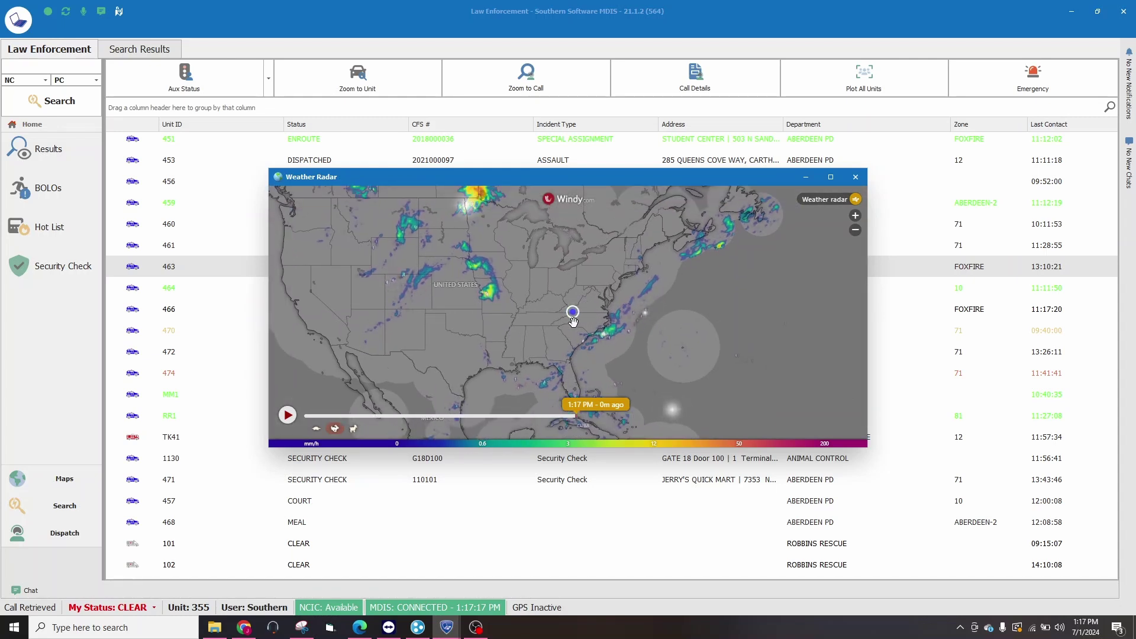
scroll(573, 324, "up", 1)
scroll(574, 330, "up", 2)
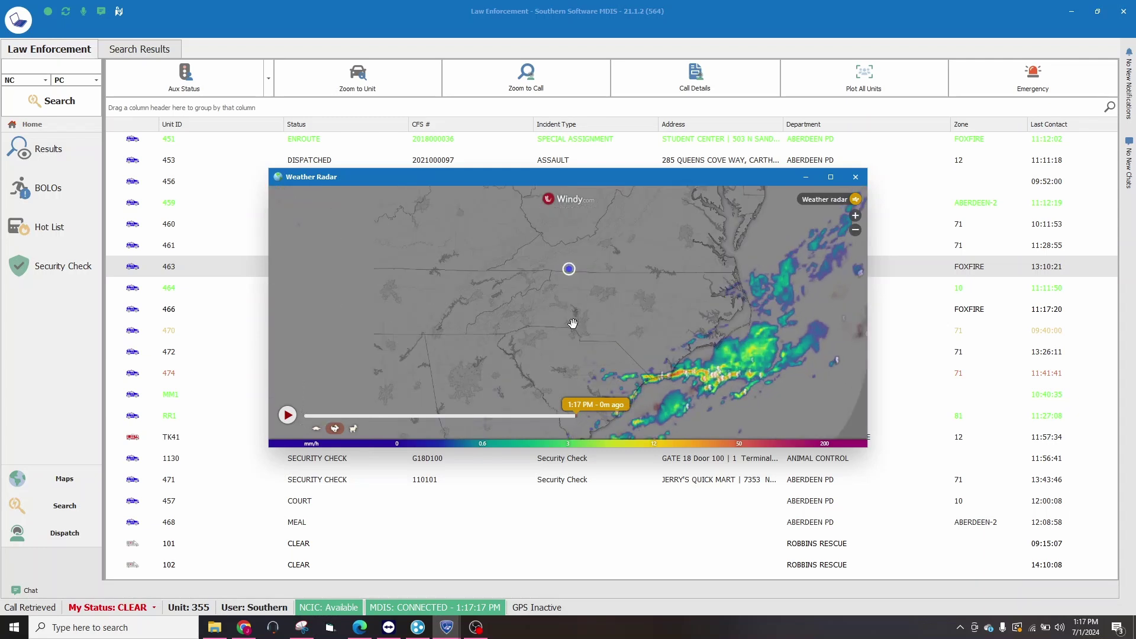
left_click_drag(661, 294, 651, 266)
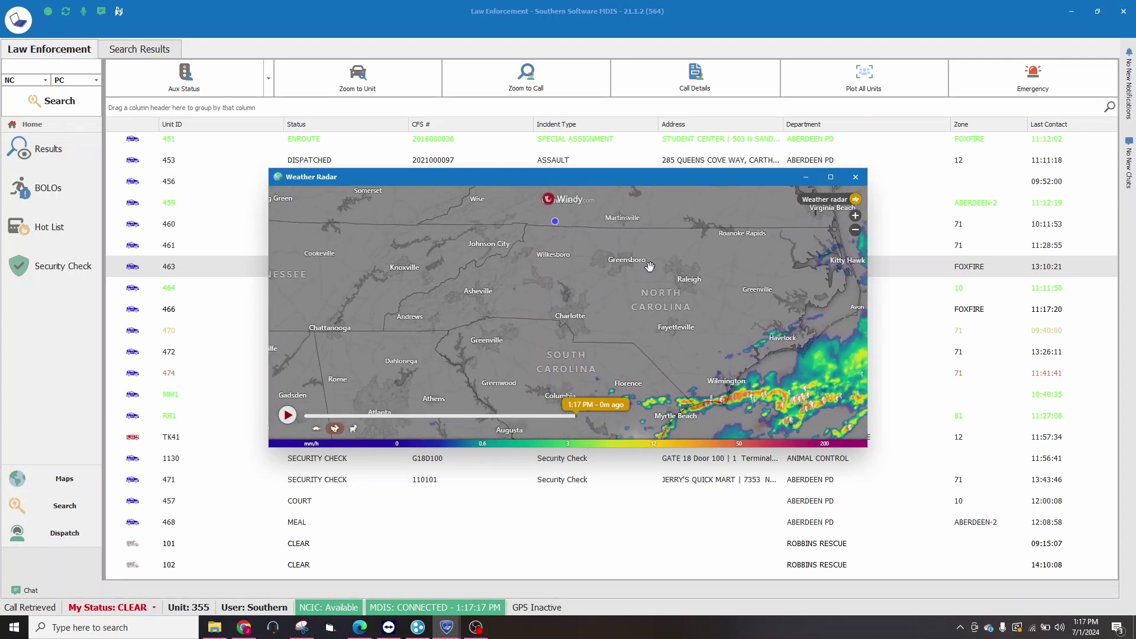
- Expand the full list of weather map layers and display the Weather warnings layer
left_click(856, 201)
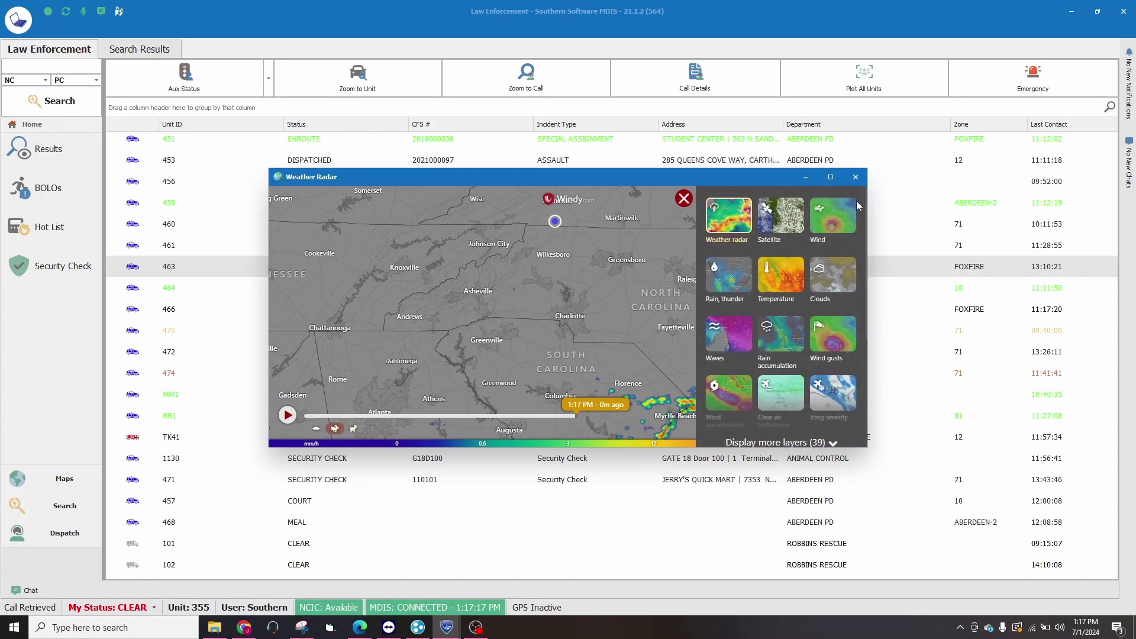
scroll(781, 296, "down", 1)
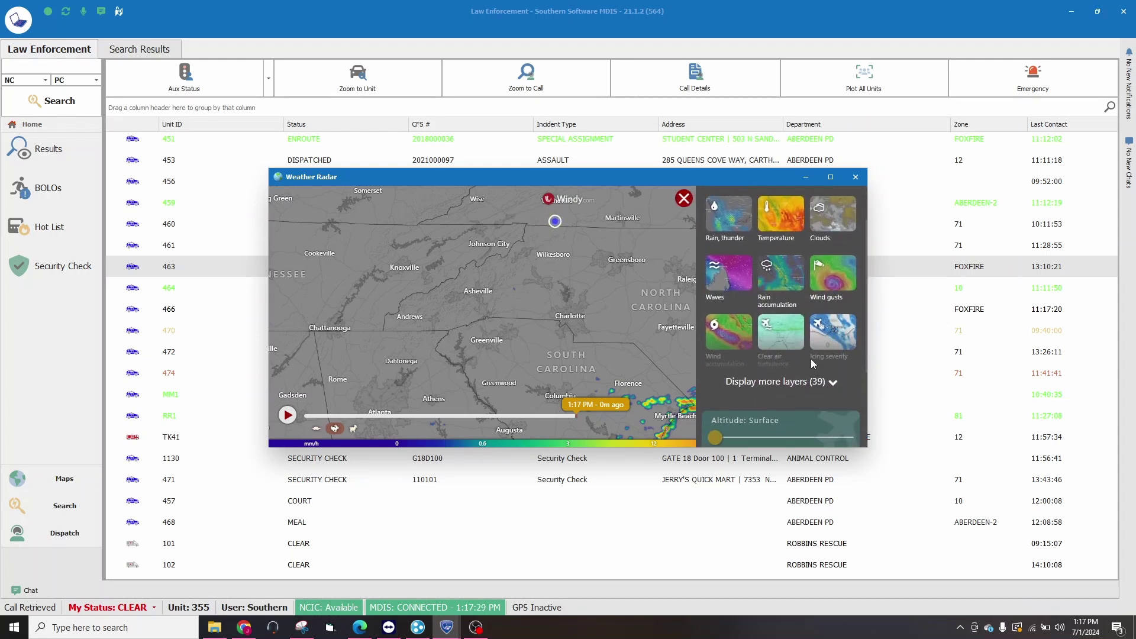
left_click(830, 384)
scroll(789, 307, "down", 8)
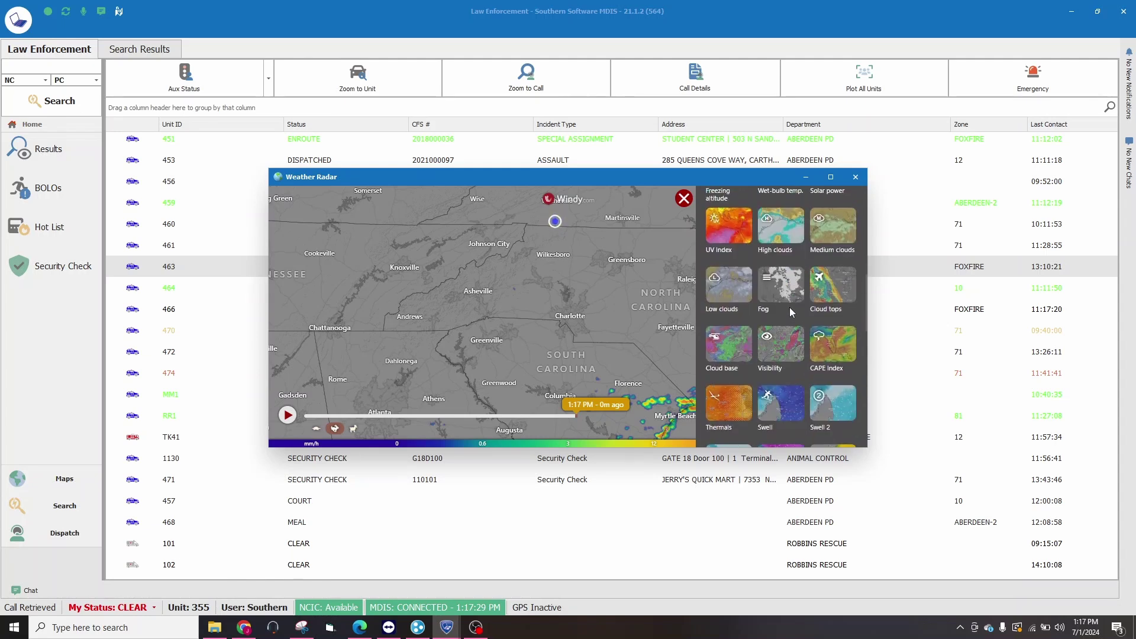
scroll(790, 313, "down", 5)
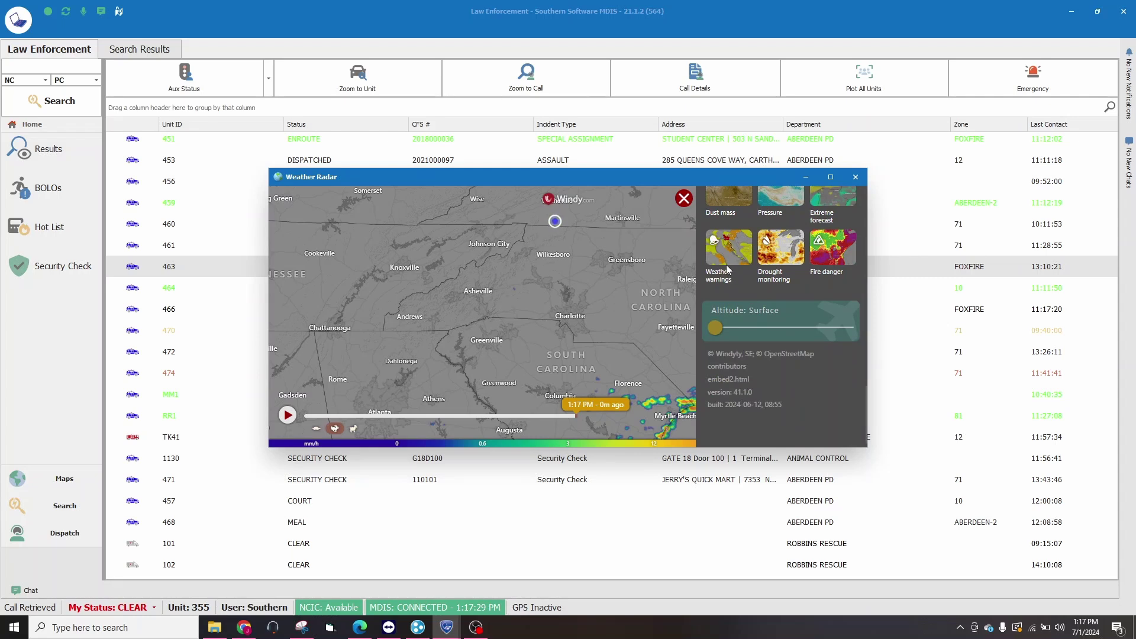
left_click(733, 260)
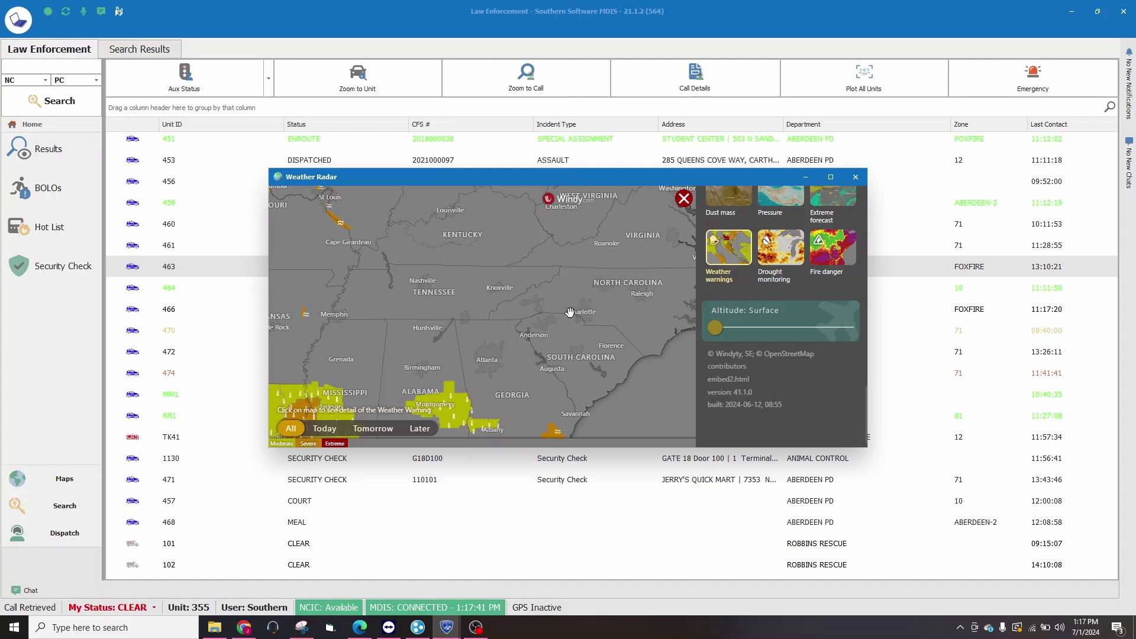
- Open the weather warning for the Montgomery, Alabama area on the map, read its details and close it
left_click_drag(505, 279, 614, 260)
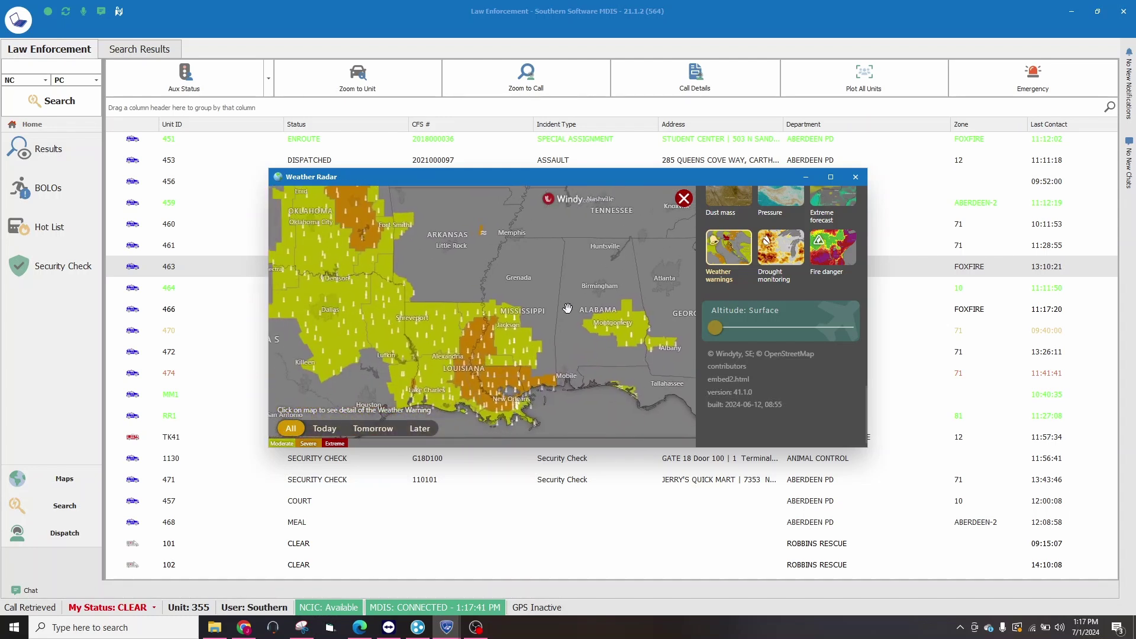
scroll(563, 328, "up", 1)
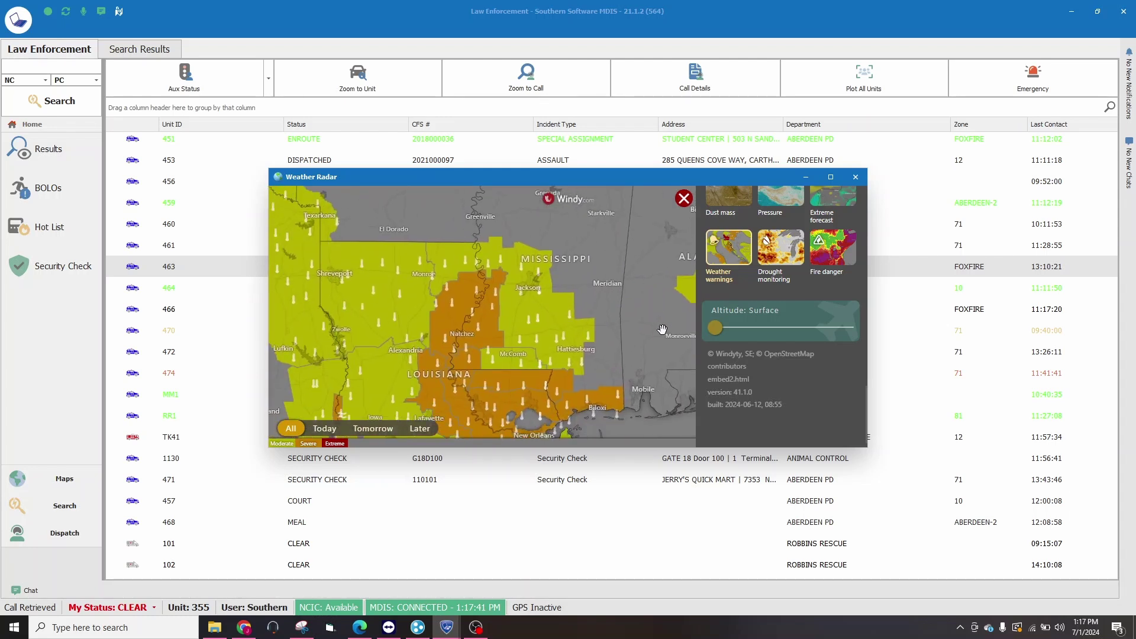
scroll(664, 329, "up", 1)
scroll(579, 314, "down", 1)
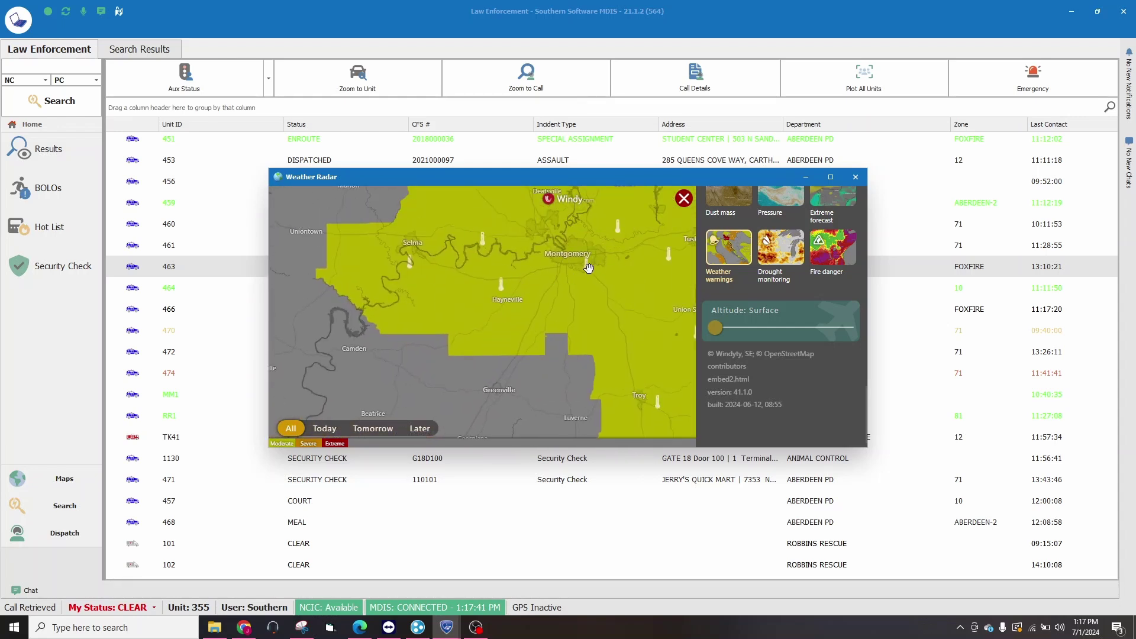
left_click(572, 310)
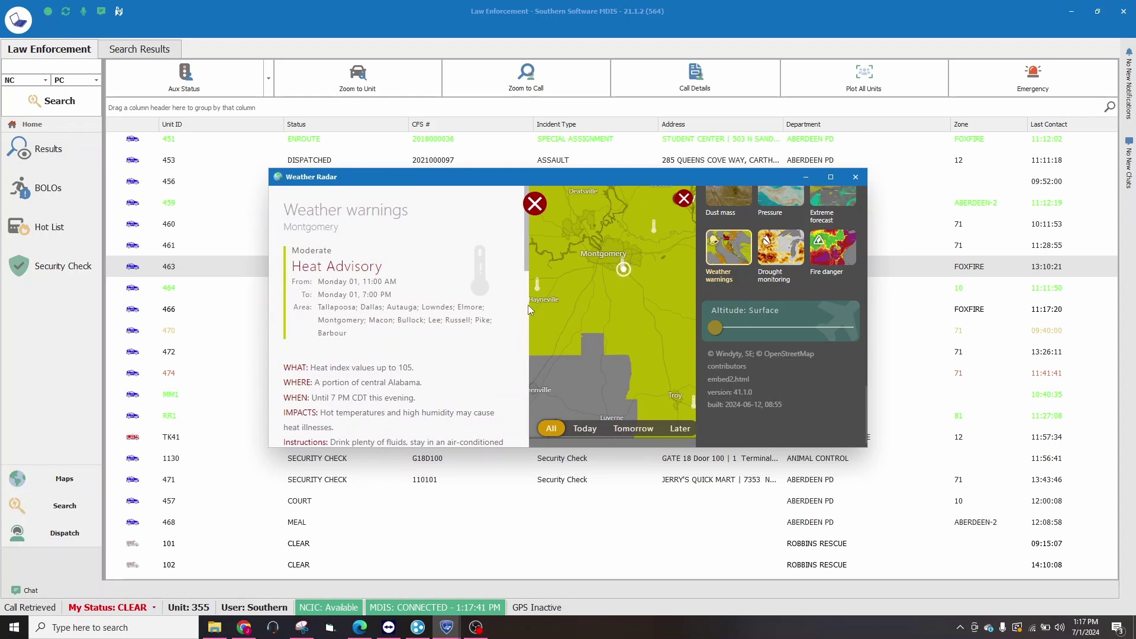
scroll(365, 261, "down", 1)
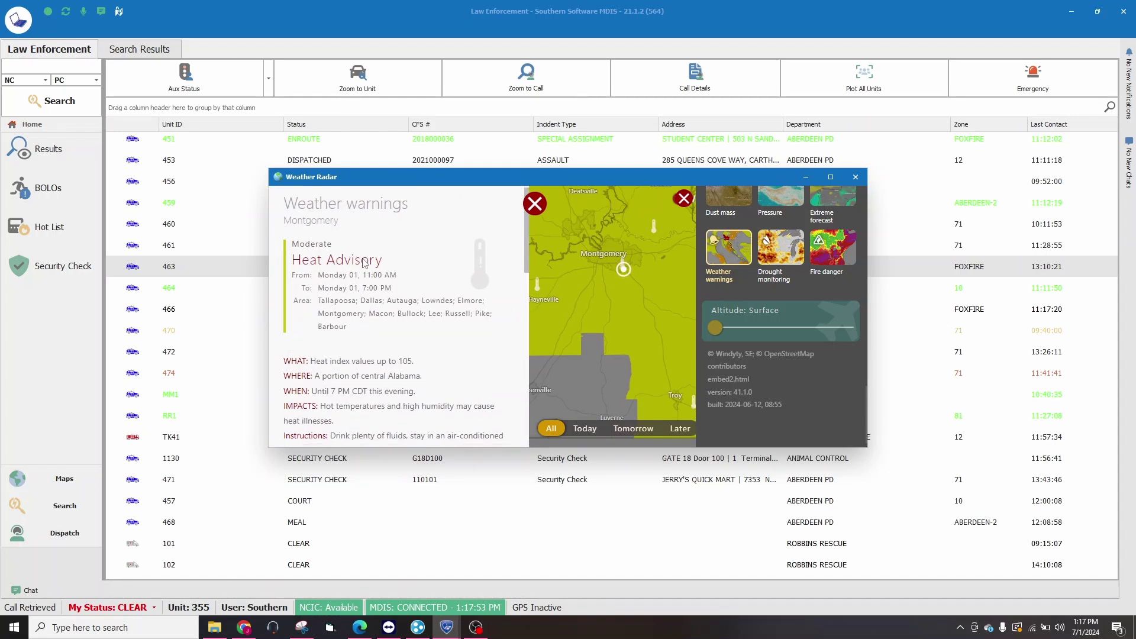
scroll(372, 264, "down", 2)
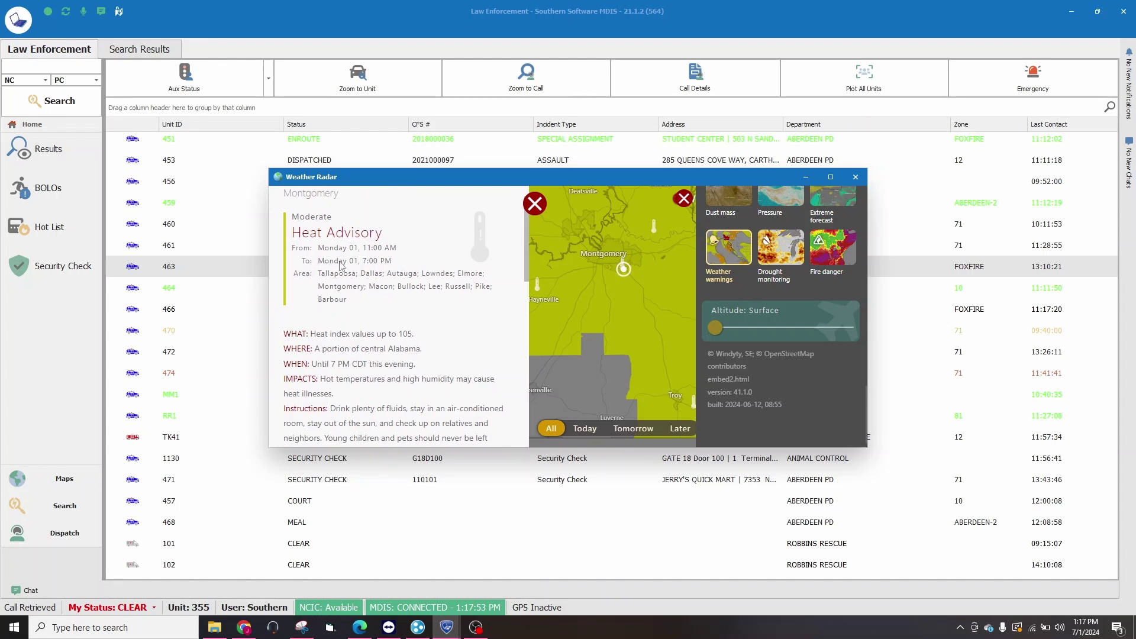
scroll(406, 319, "down", 3)
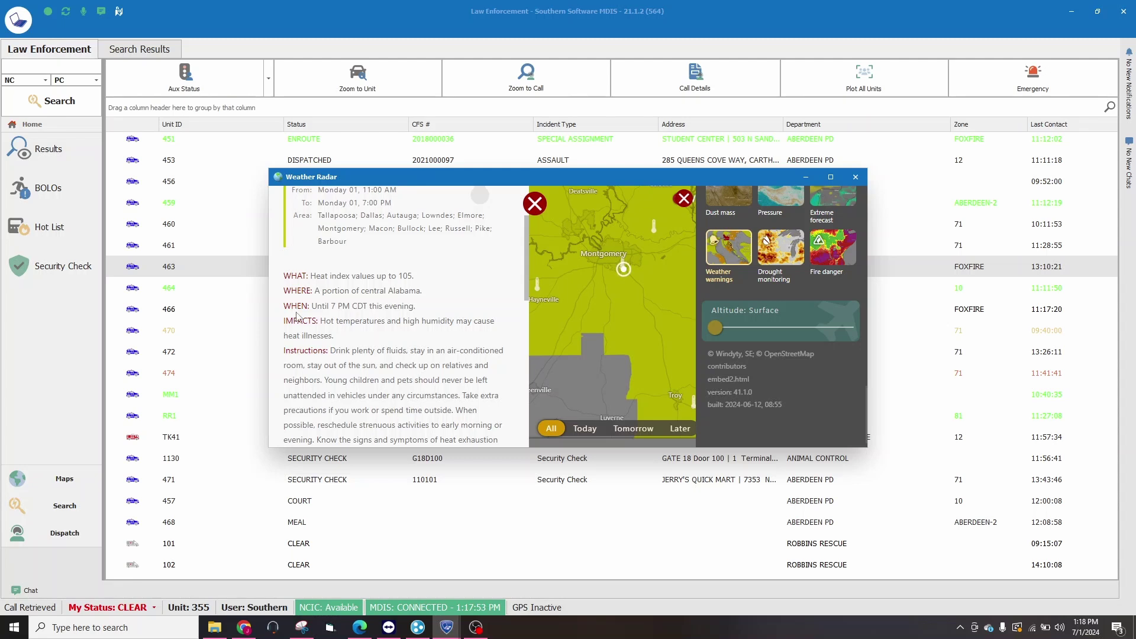
scroll(327, 306, "down", 2)
scroll(327, 306, "down", 5)
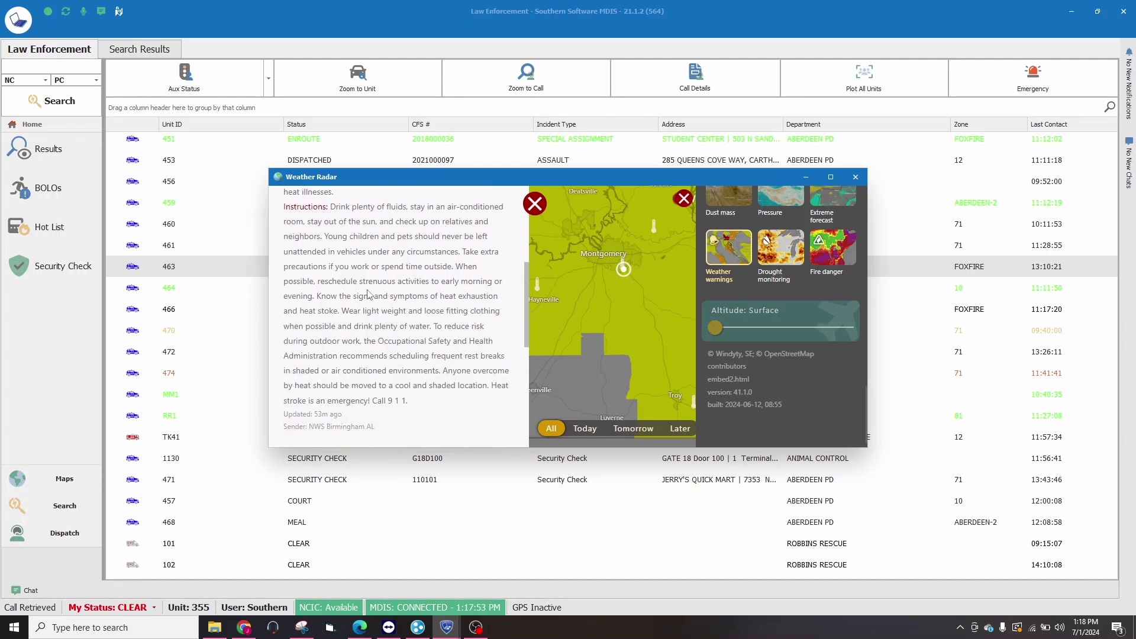
scroll(393, 345, "down", 1)
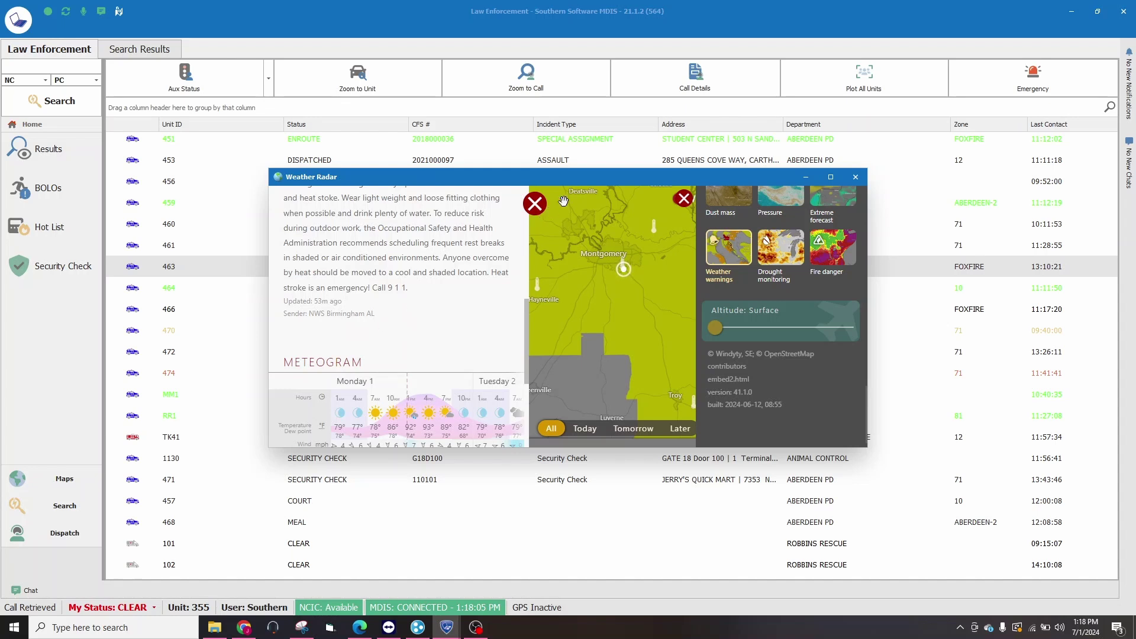
left_click(534, 205)
- Open the weather warning details for the Florida coast near Panama City
scroll(610, 290, "down", 3)
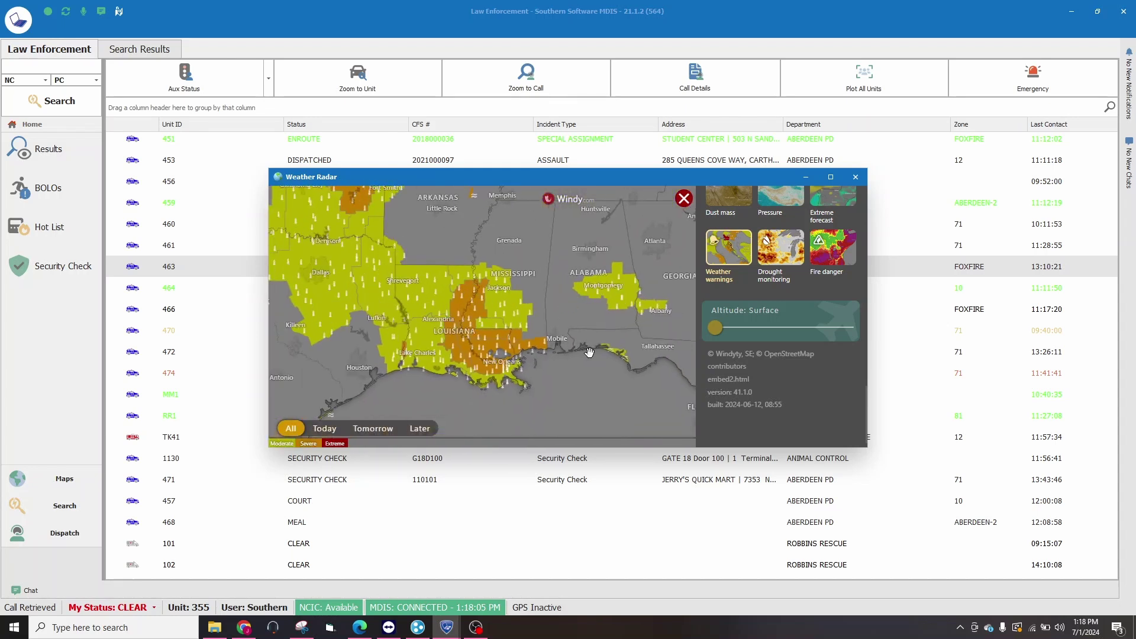
scroll(640, 349, "up", 3)
scroll(539, 347, "up", 2)
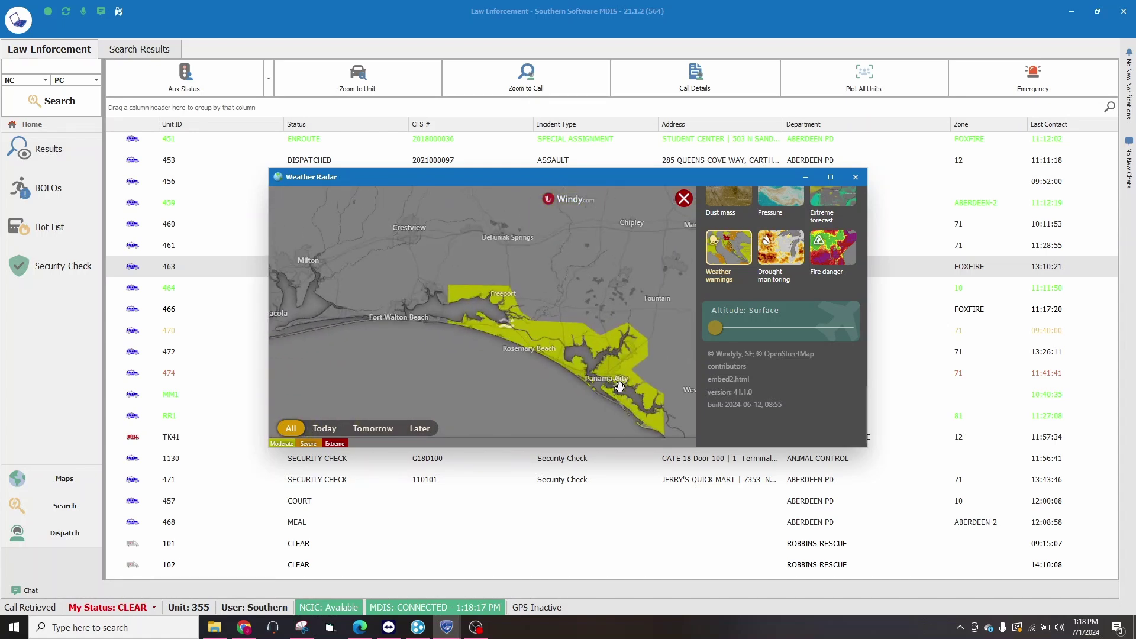
left_click(667, 426)
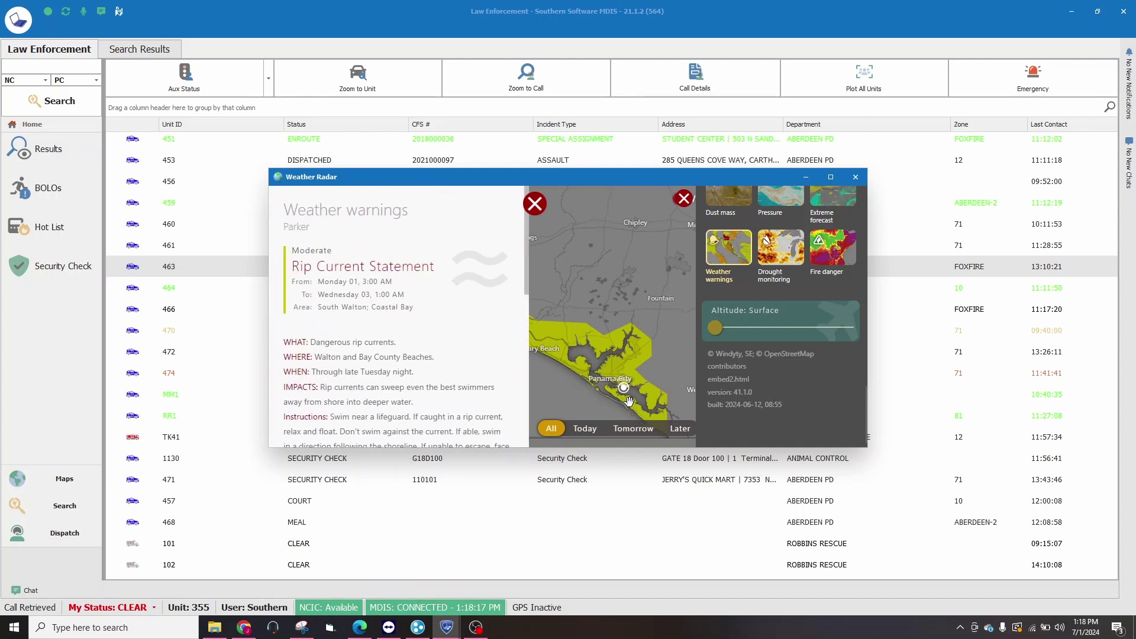
- Read through the Rip Current Statement details for the Florida coast and close them
scroll(420, 287, "down", 5)
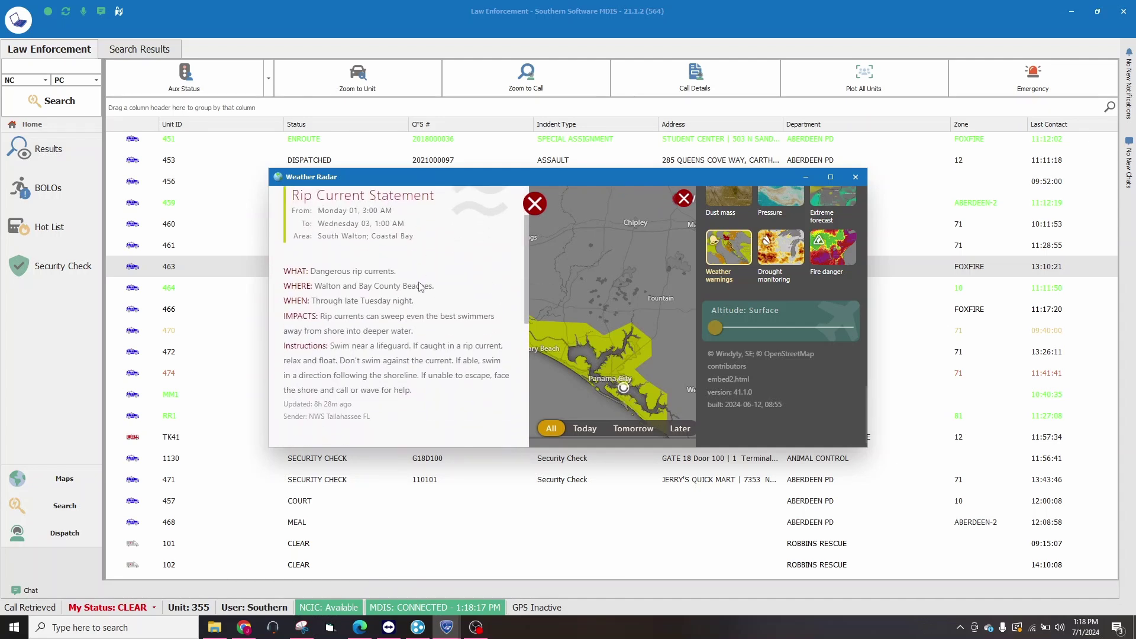
scroll(420, 287, "up", 5)
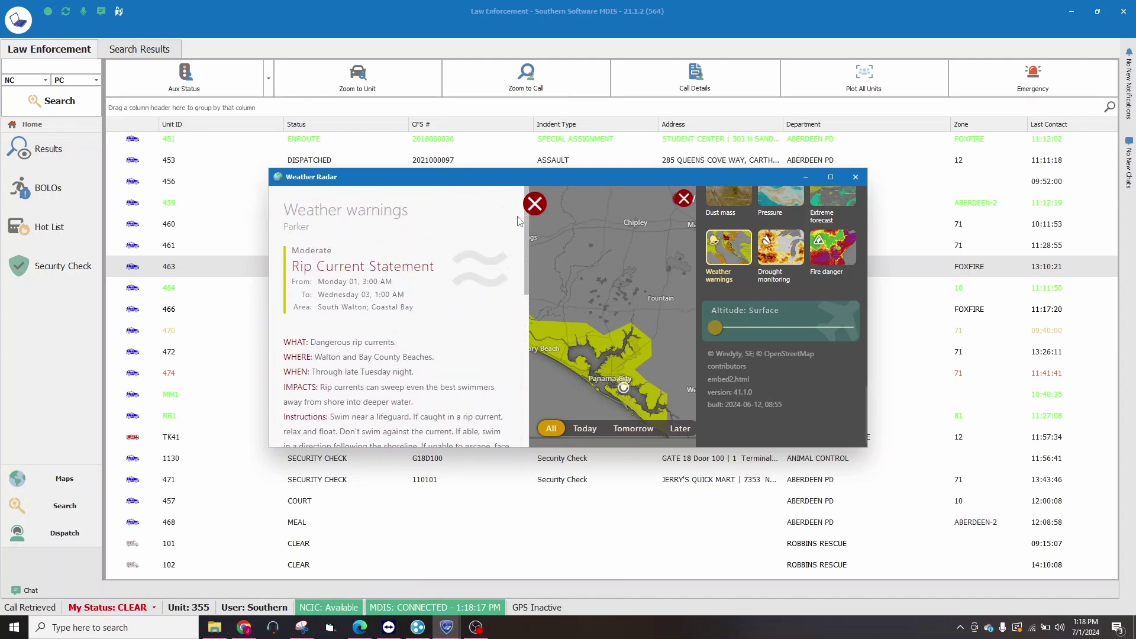
left_click(534, 203)
- Examine the warnings westward to California, and open and close the warning off the coast northwest of San Francisco
scroll(463, 266, "down", 3)
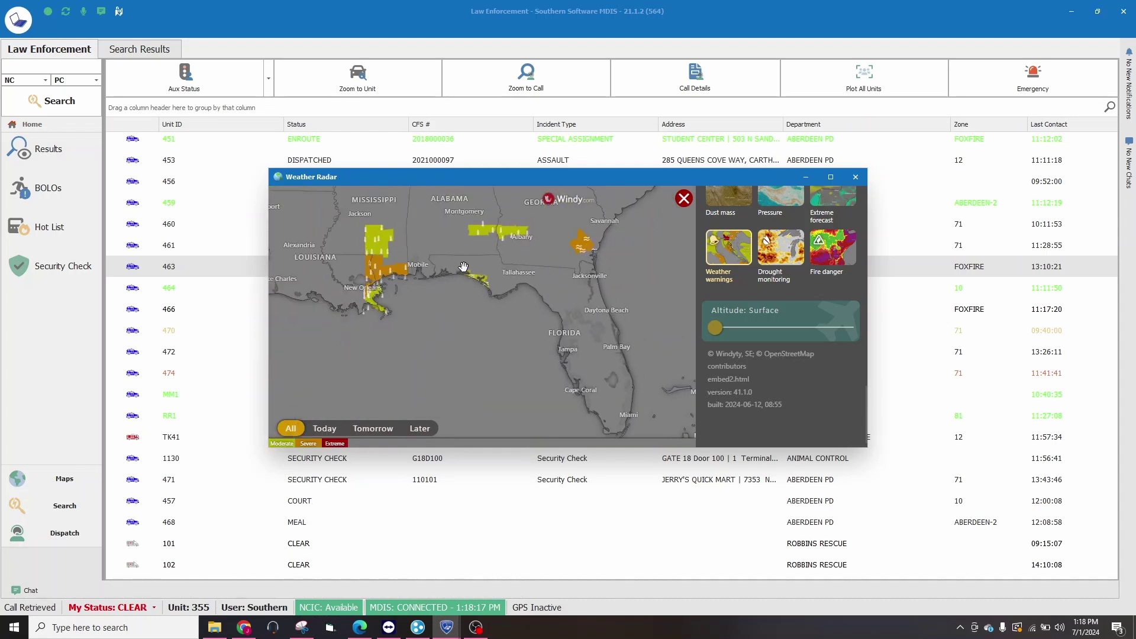
left_click_drag(439, 266, 546, 286)
left_click_drag(413, 251, 576, 328)
left_click_drag(424, 244, 460, 306)
mouse_move(355, 284)
left_mouse_down()
mouse_move(437, 332)
mouse_move(545, 325)
left_mouse_up()
left_click_drag(454, 312, 641, 312)
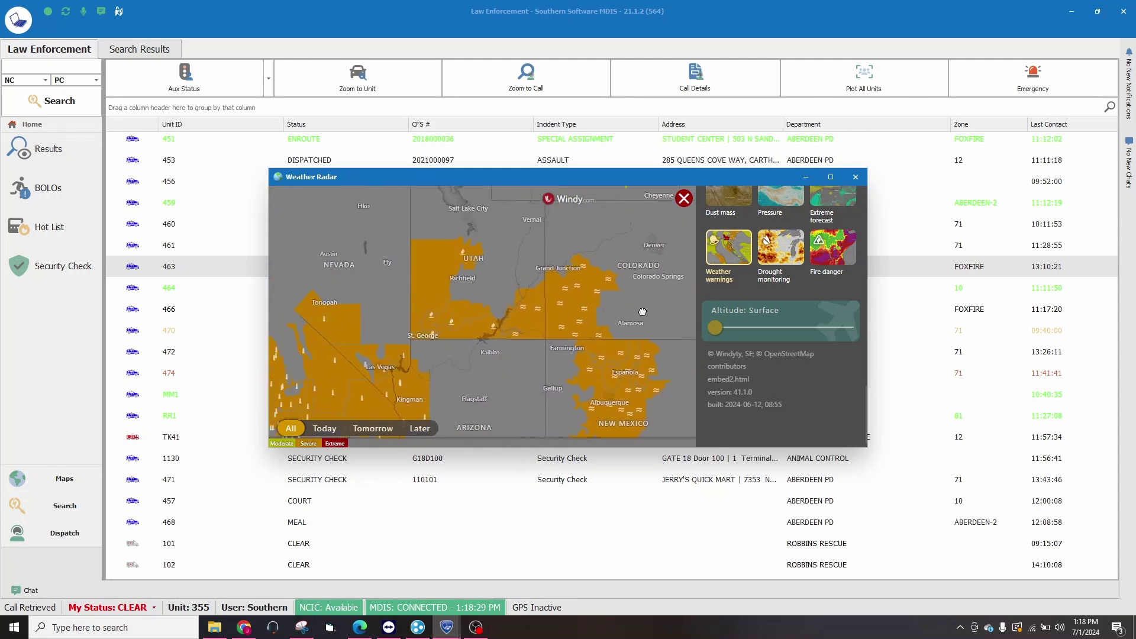
left_click_drag(469, 314, 609, 306)
scroll(597, 296, "up", 3)
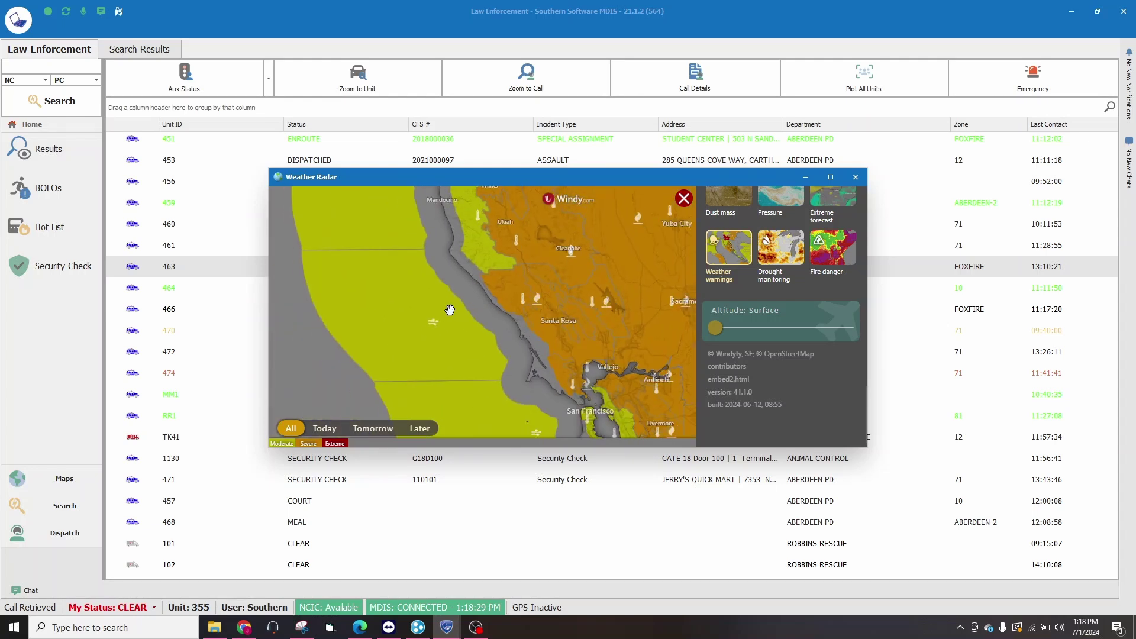
left_click(440, 329)
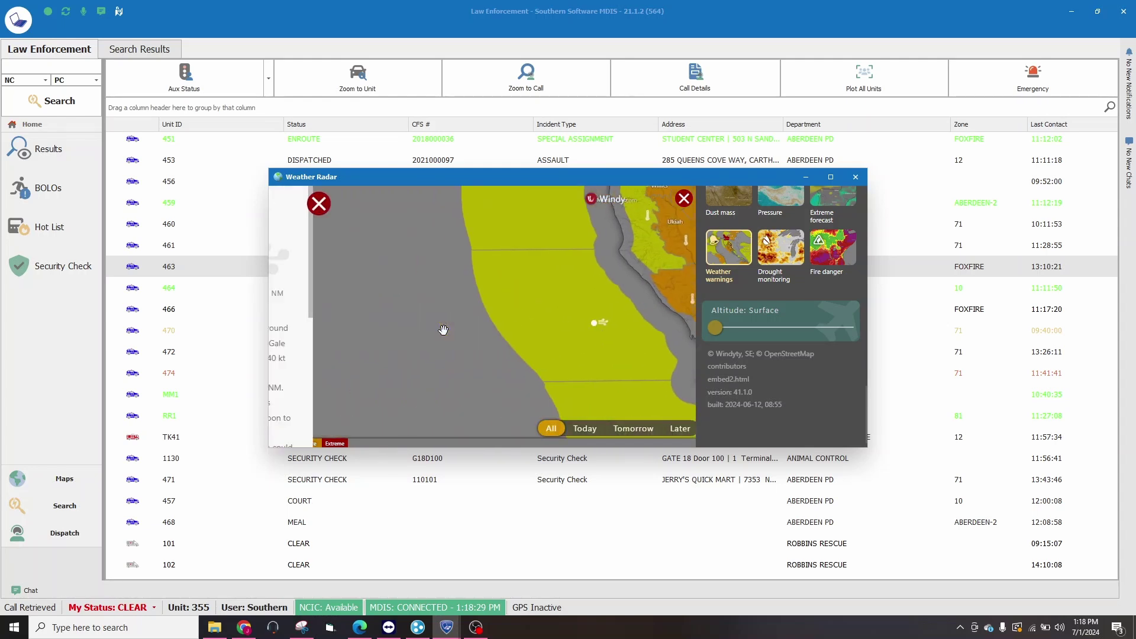
left_click(541, 210)
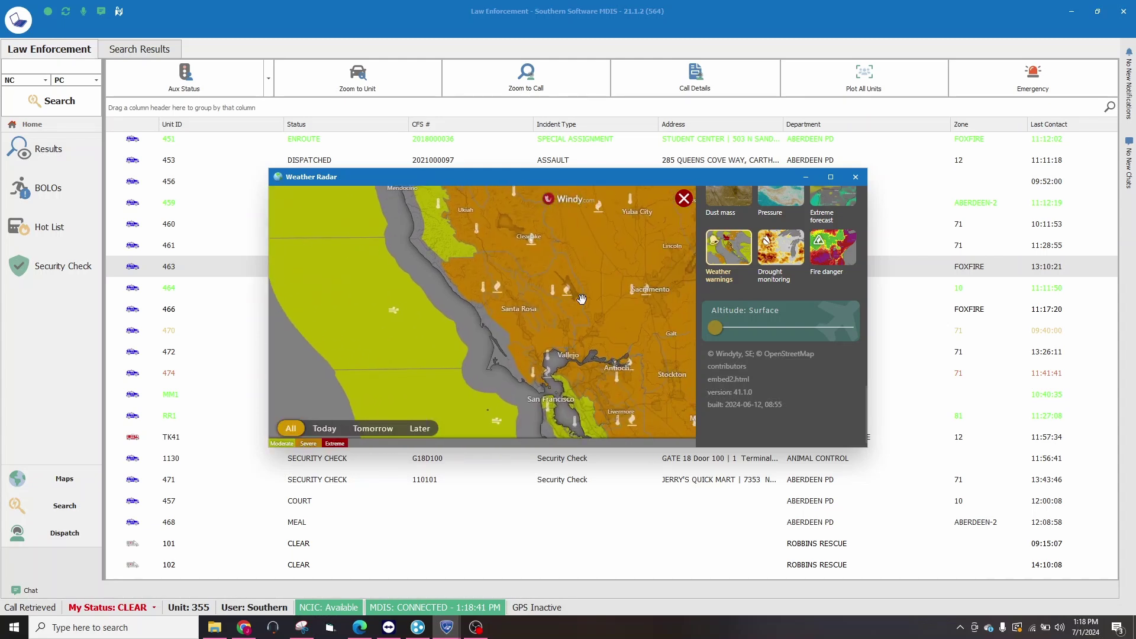
- Open the weather warning just west of Santa Rosa, read its details and close it
left_click(499, 299)
scroll(390, 288, "down", 5)
scroll(391, 288, "down", 5)
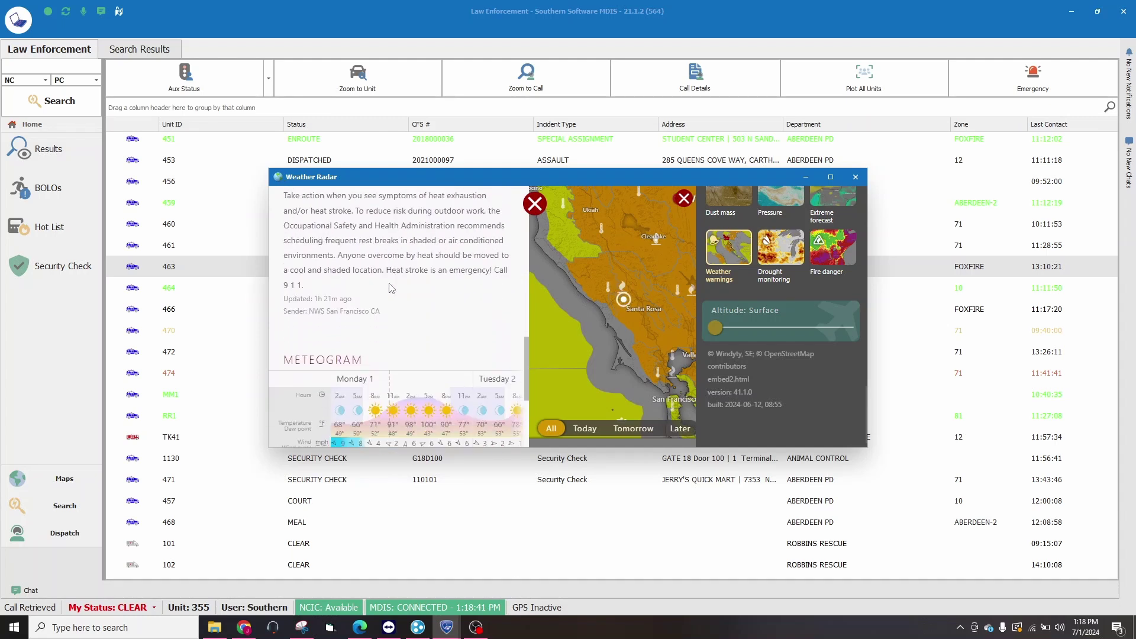
scroll(390, 288, "up", 10)
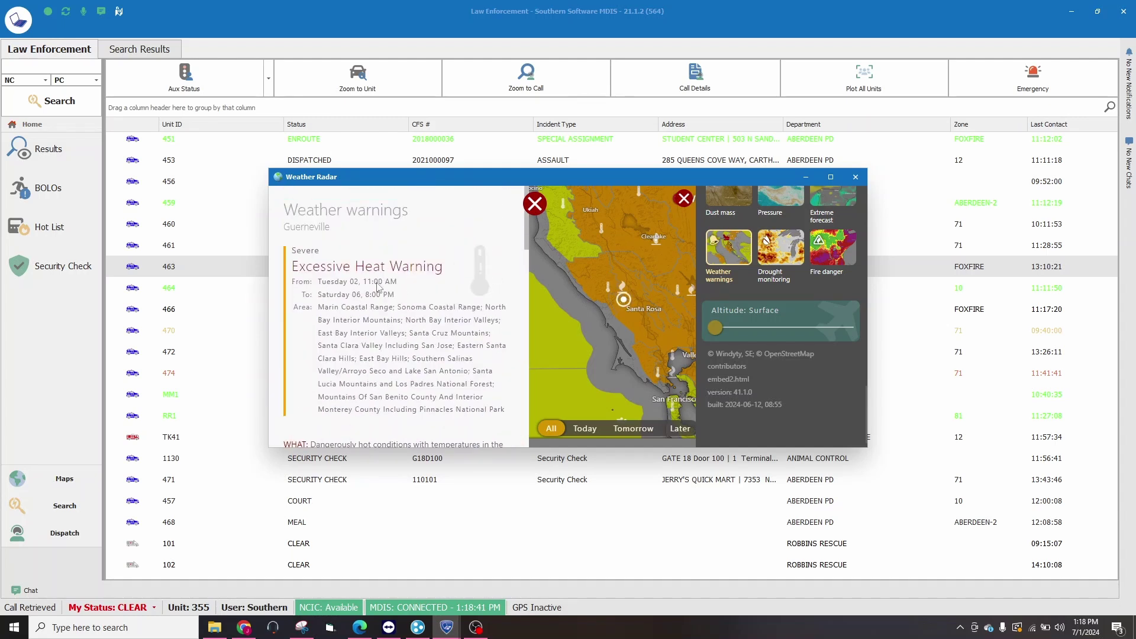
scroll(432, 265, "down", 3)
left_click(533, 205)
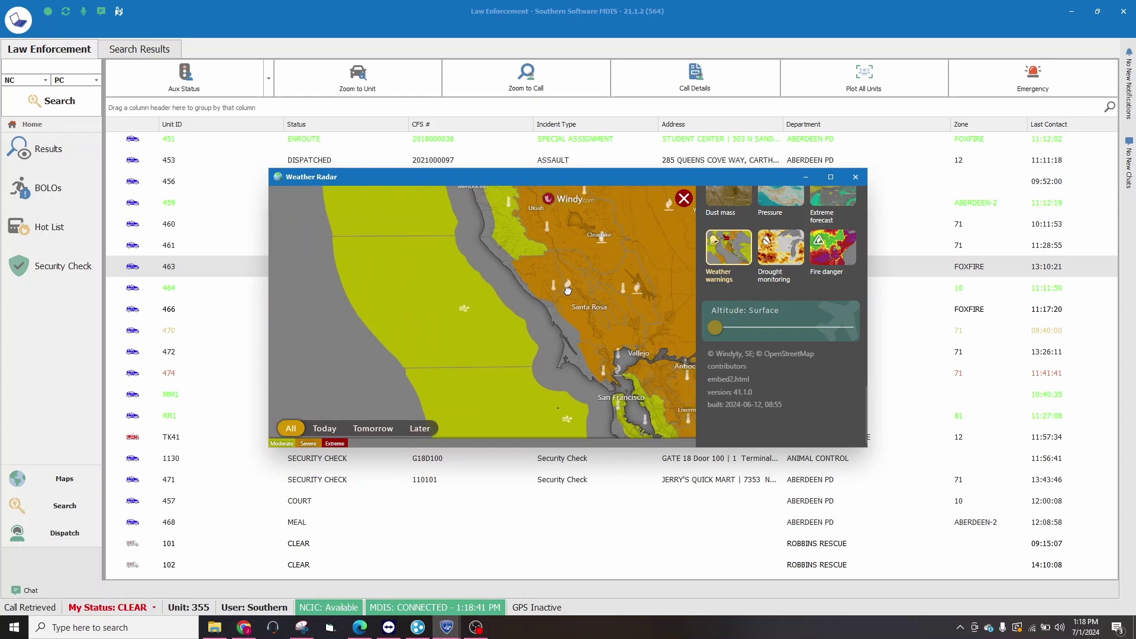
- Open and read the weather warnings for the Napa area, and close the details and the Weather Radar window
left_click(632, 289)
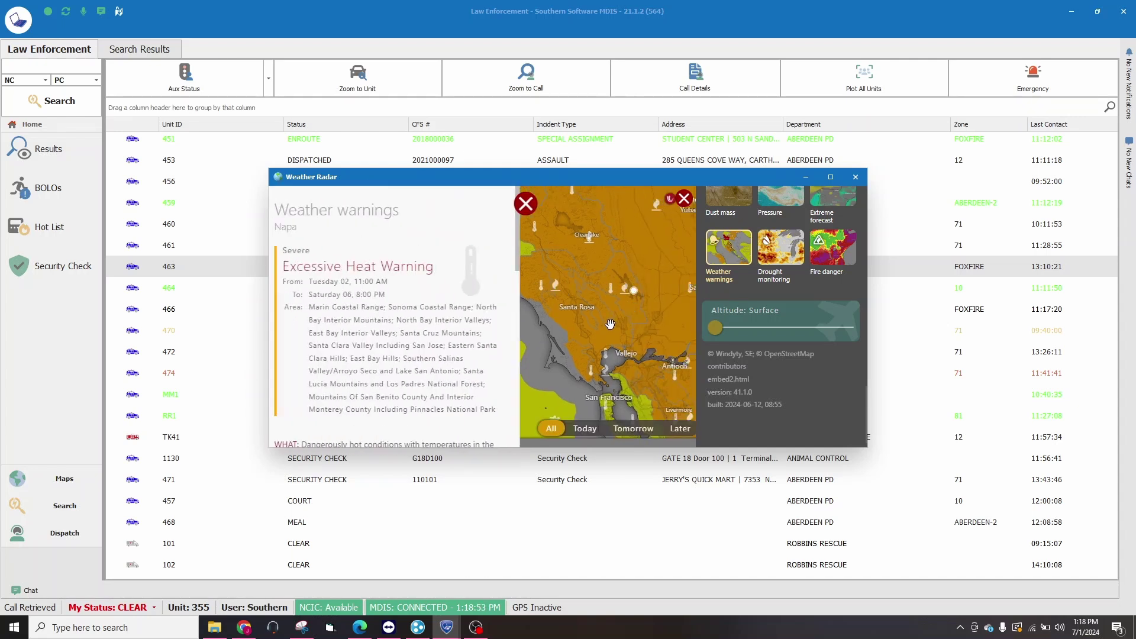
scroll(436, 287, "down", 5)
scroll(435, 290, "down", 2)
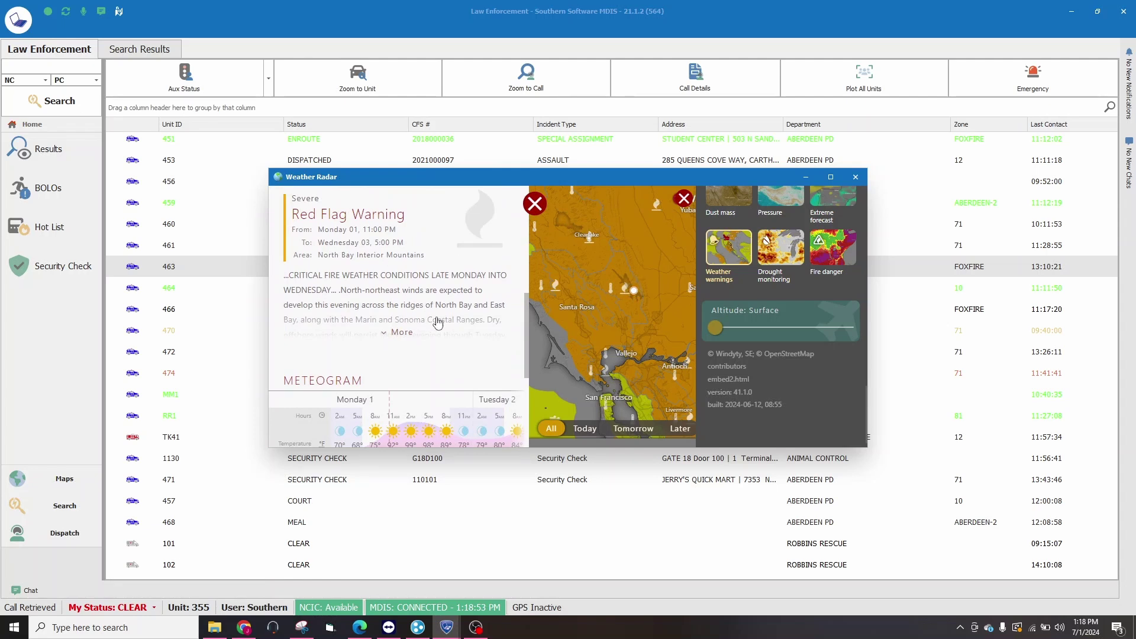
left_click(534, 204)
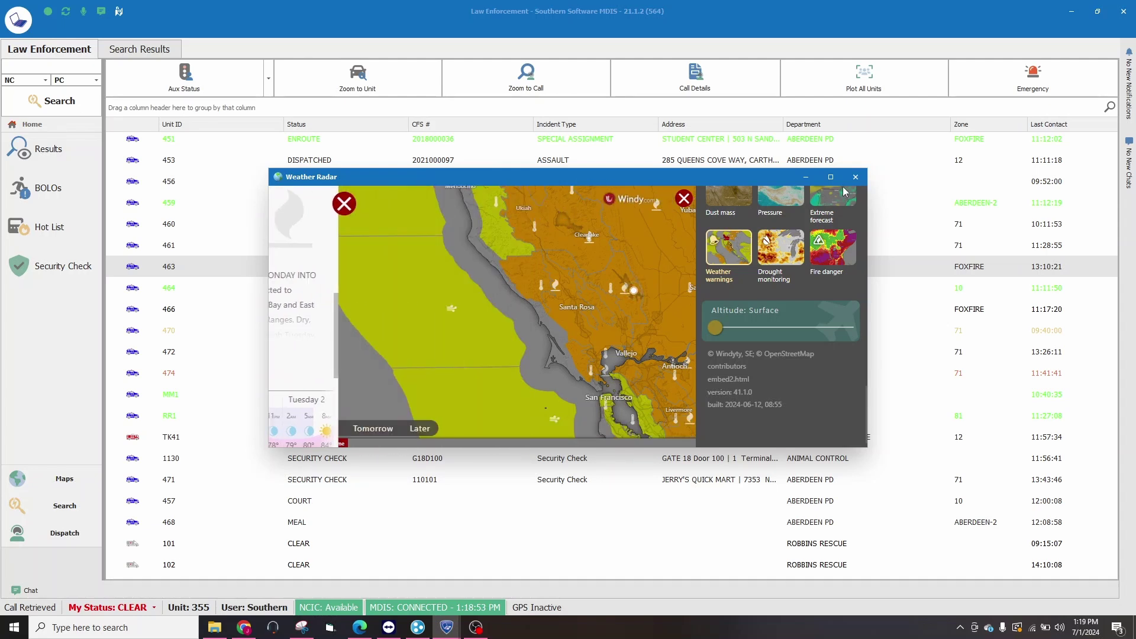
left_click(855, 177)
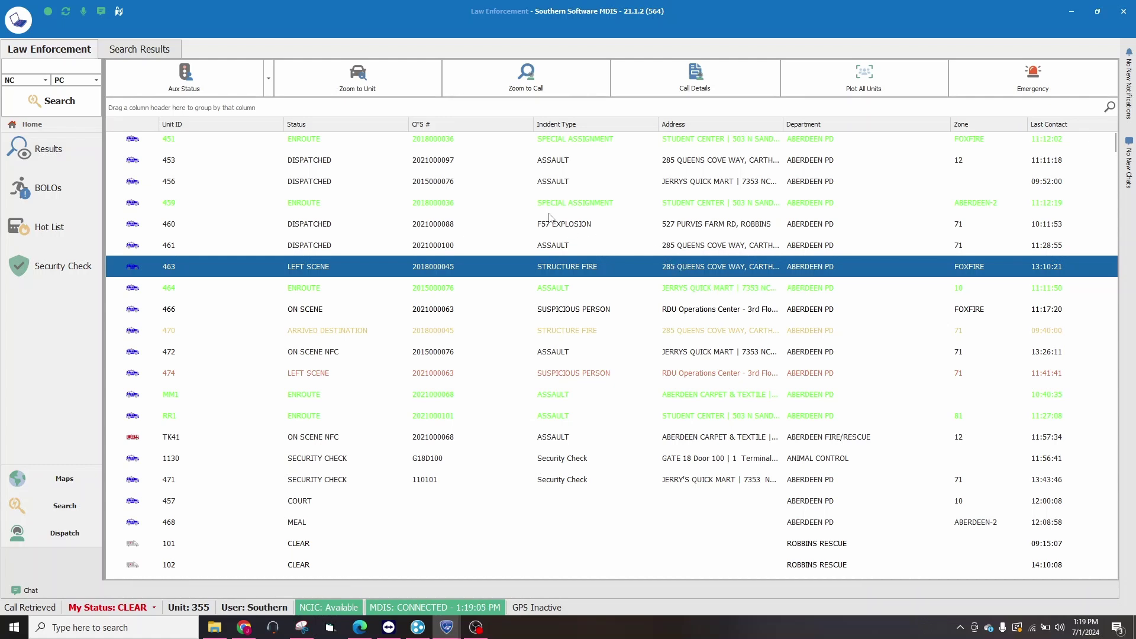
- Run a quick search for plate ABC123 with state NC and plate type PC
left_click(70, 90)
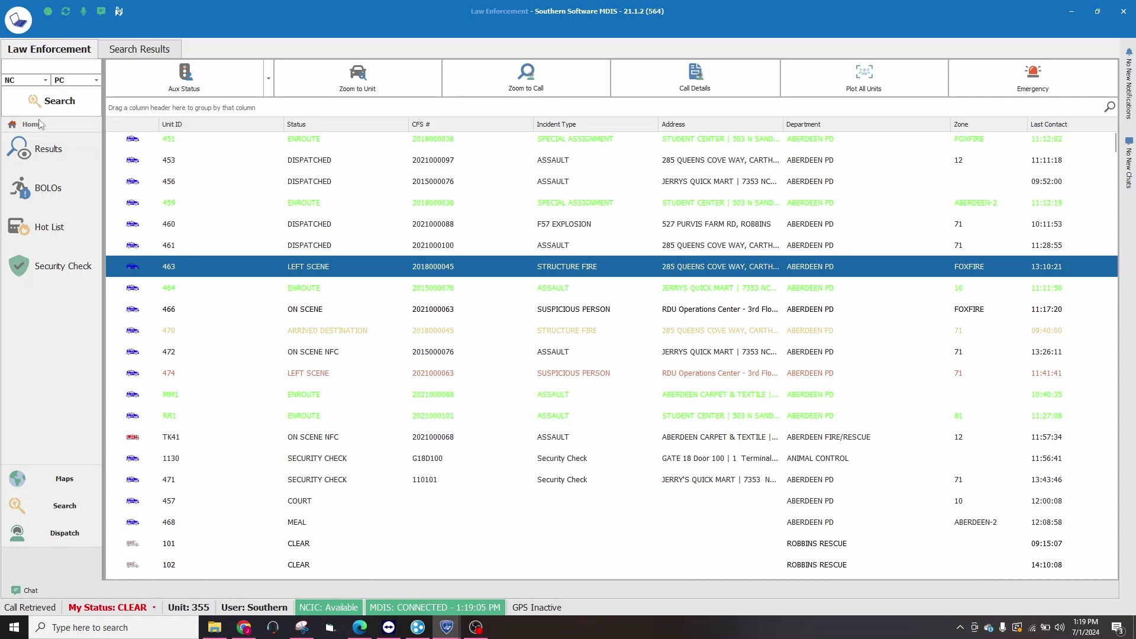
left_click(71, 118)
left_click(44, 69)
left_click(59, 98)
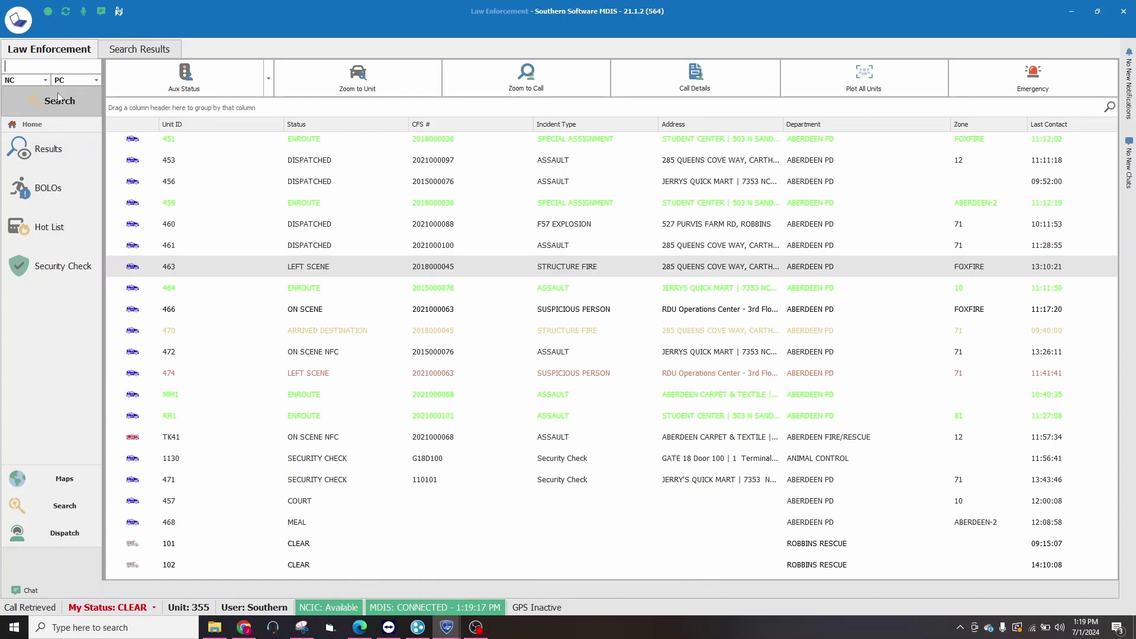
type("ABC123")
left_click(60, 102)
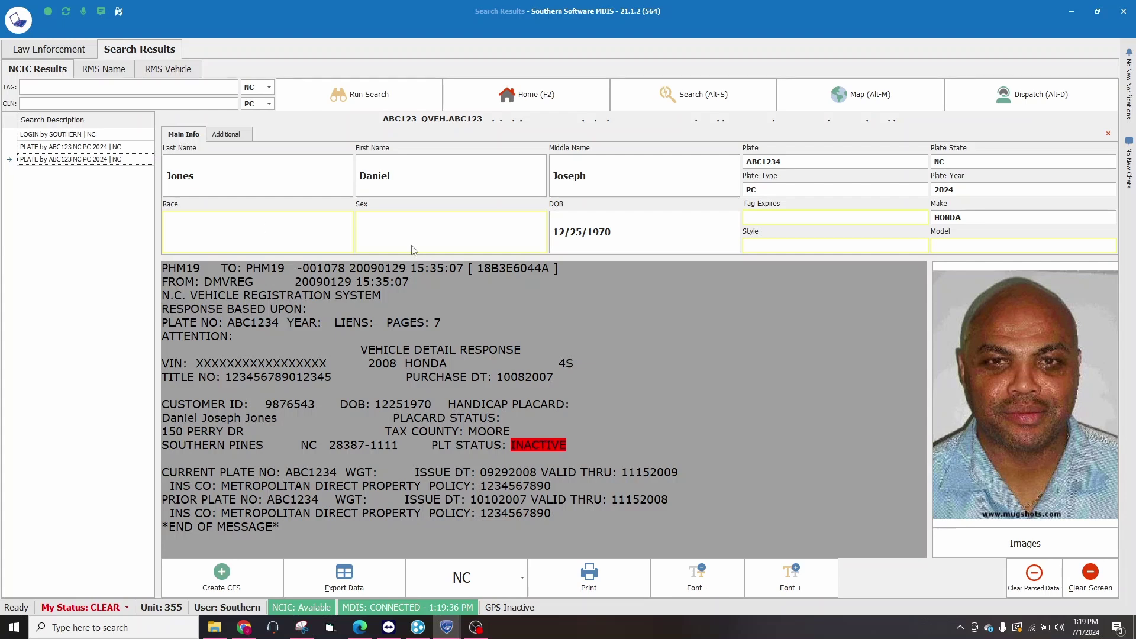
- Review the returned responses one by one: the login entry and both ABC123 plate entries
left_click(208, 170)
left_click(77, 137)
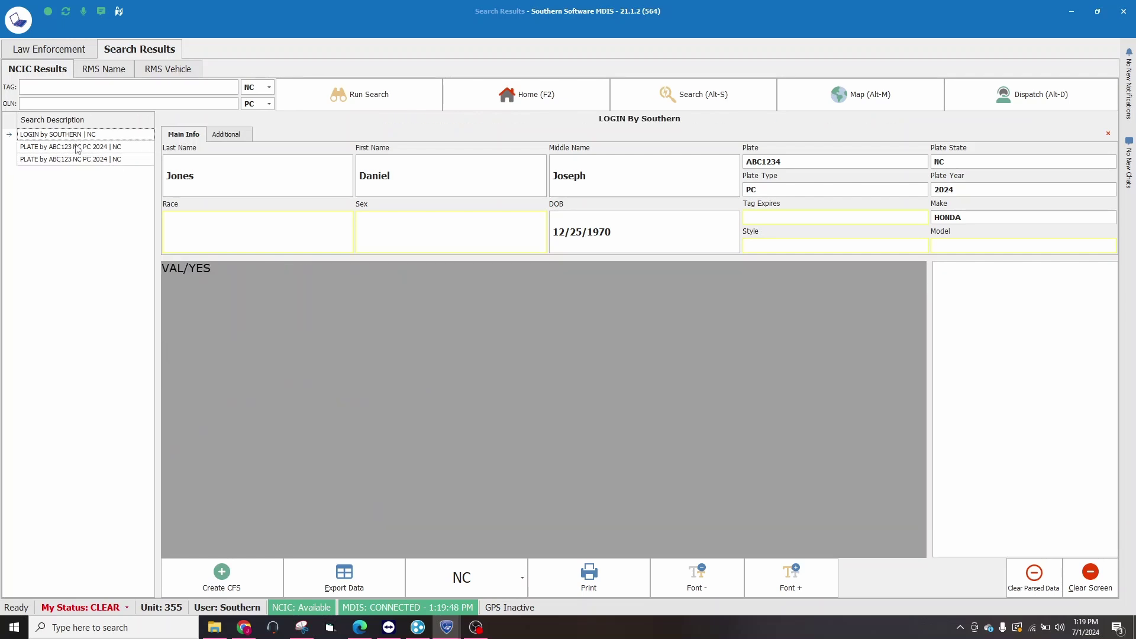
left_click(77, 148)
left_click(71, 159)
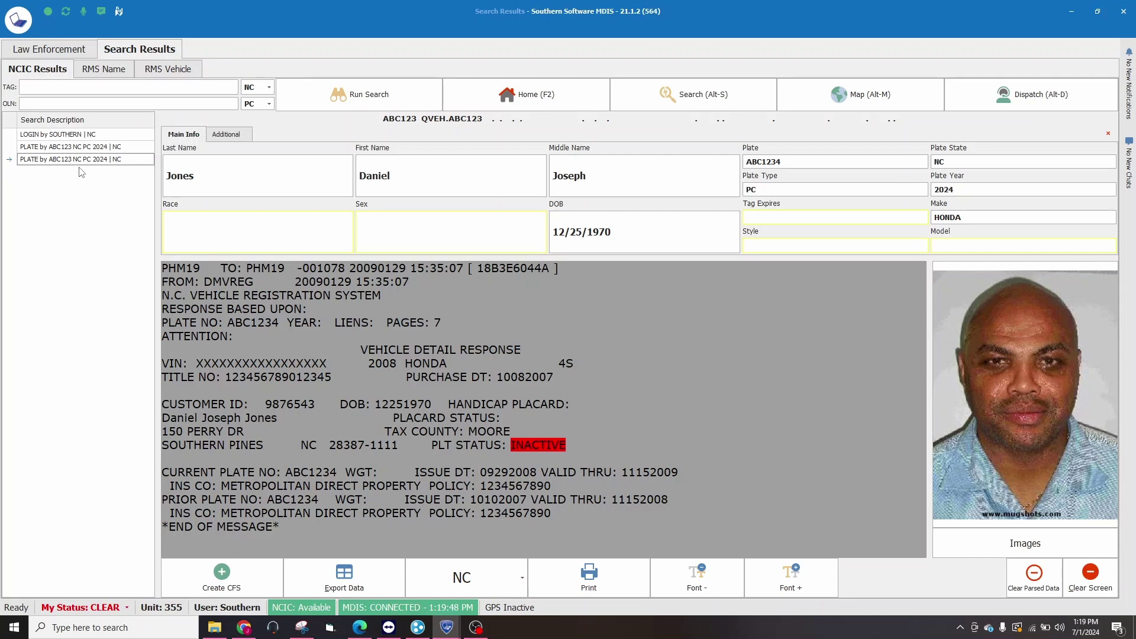
- Select the first ABC123 plate response, review its extracted data summary and close the summary
left_click(95, 147)
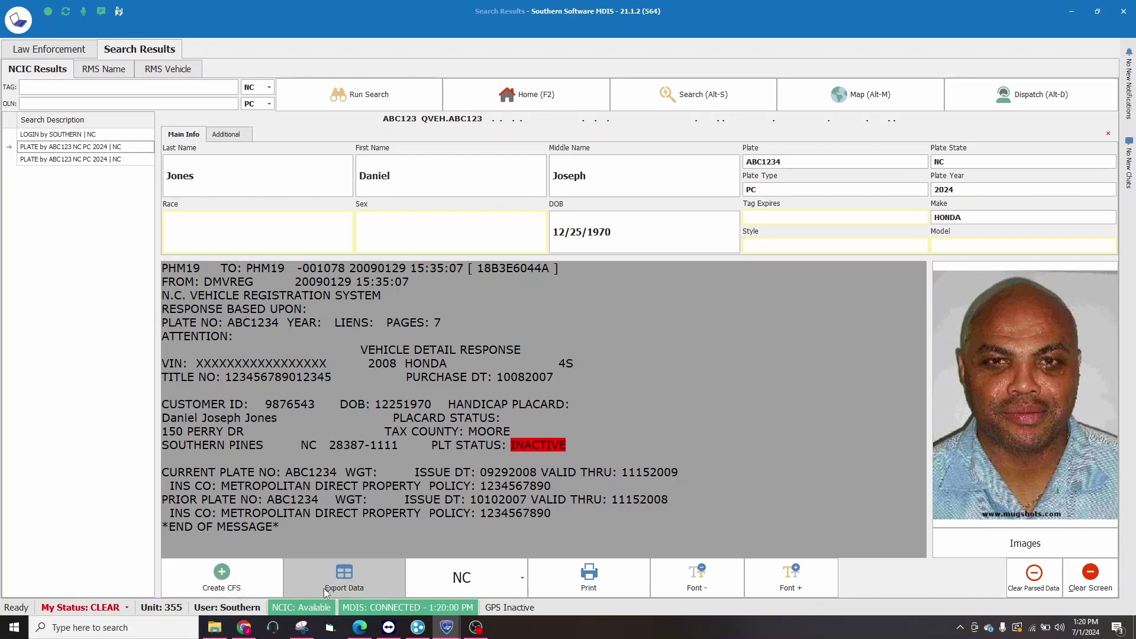
left_click(361, 590)
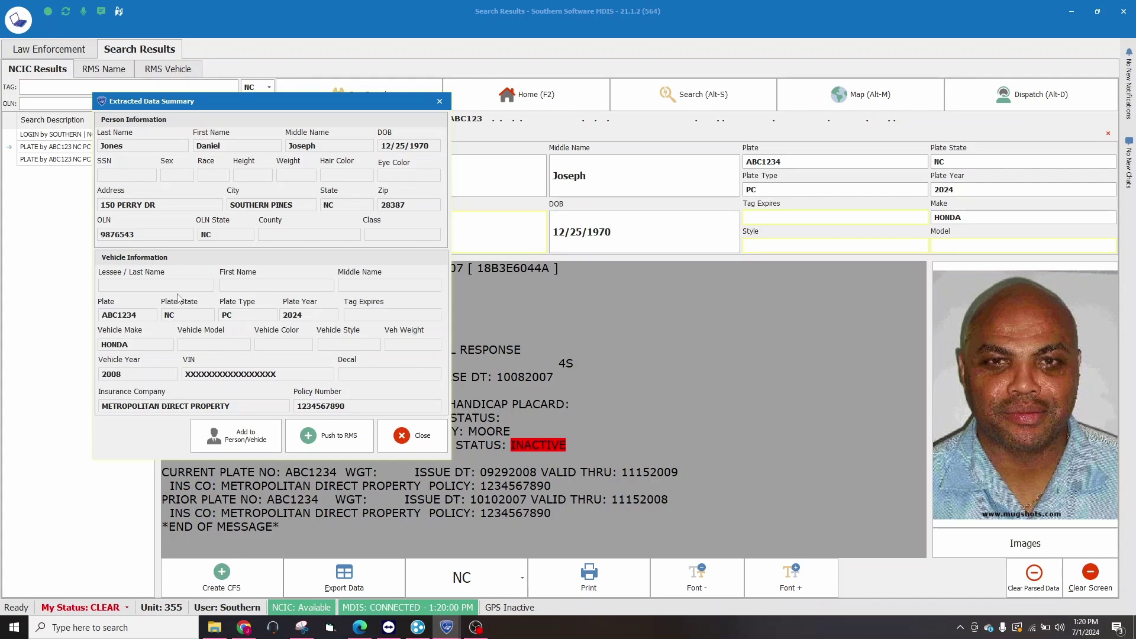
left_click(416, 445)
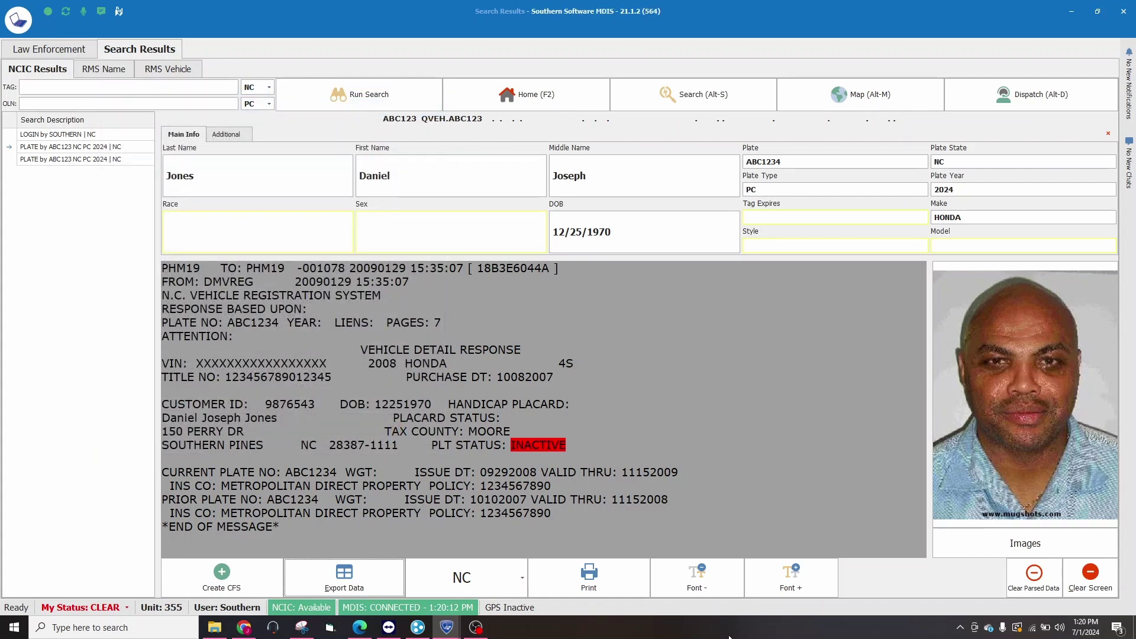
- Enlarge the response text several sizes, and shrink it to smaller than its original size
left_click(797, 588)
left_click(797, 588)
left_click(797, 588)
left_click(793, 588)
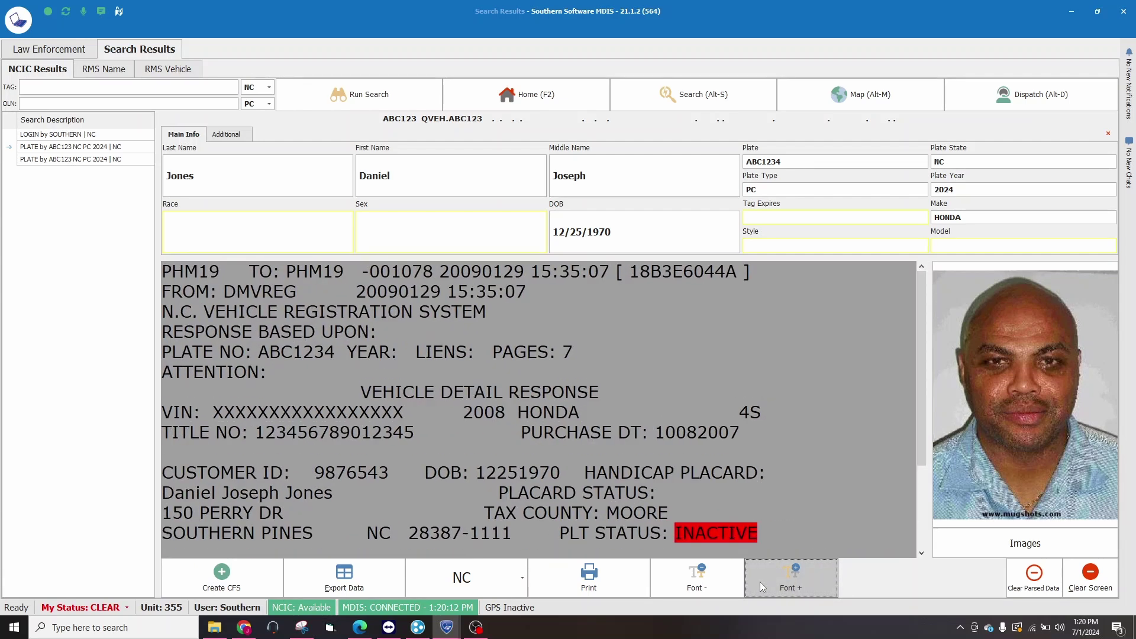
left_click(698, 584)
left_click(698, 585)
left_click(698, 584)
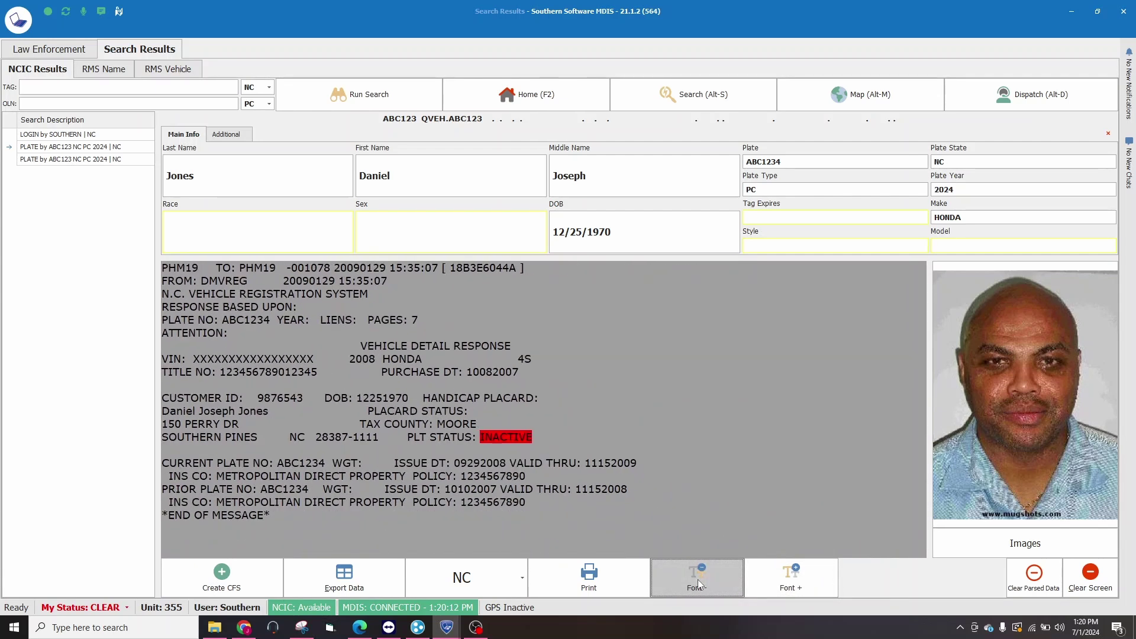
left_click(697, 584)
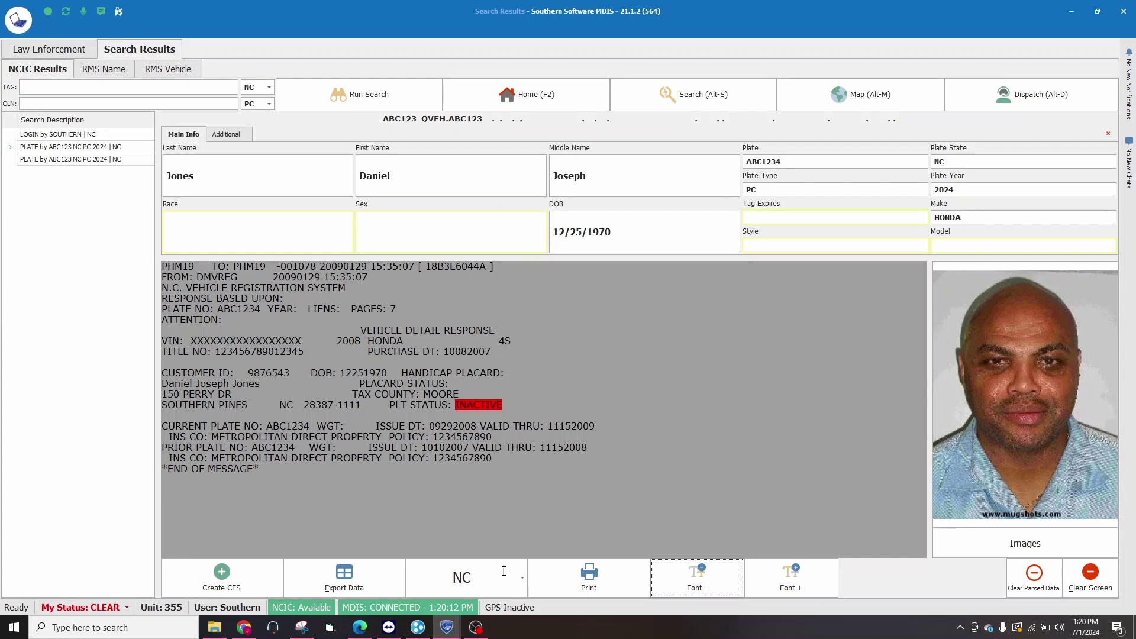
- Change the parser state to AL, re-parse the plate response, and check its extracted data summary
left_click(523, 576)
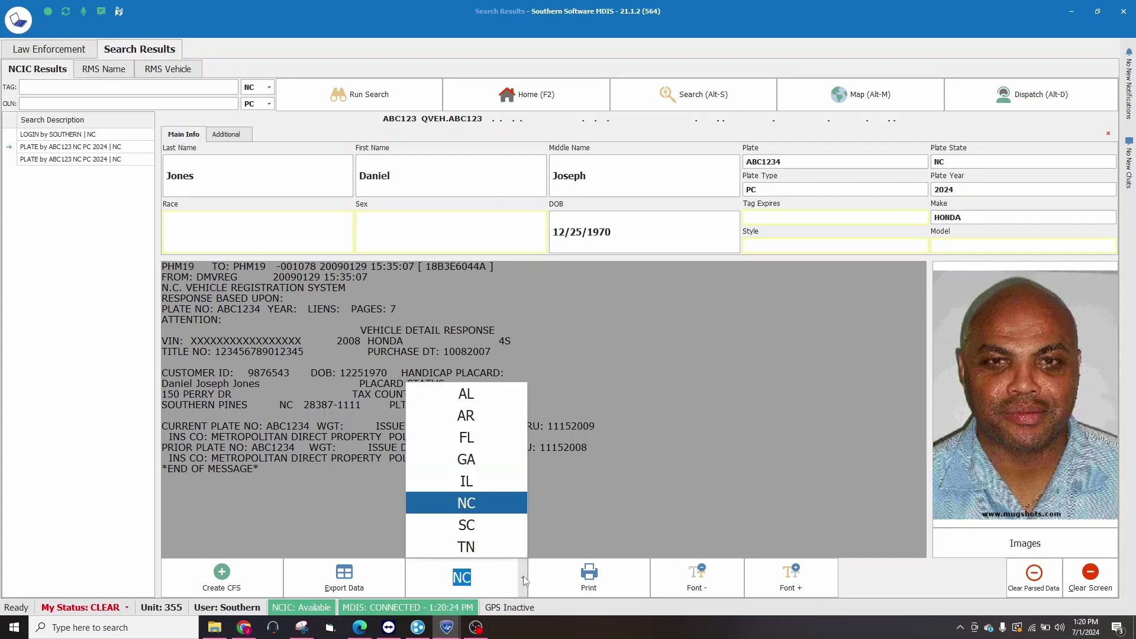
scroll(482, 510, "down", 1)
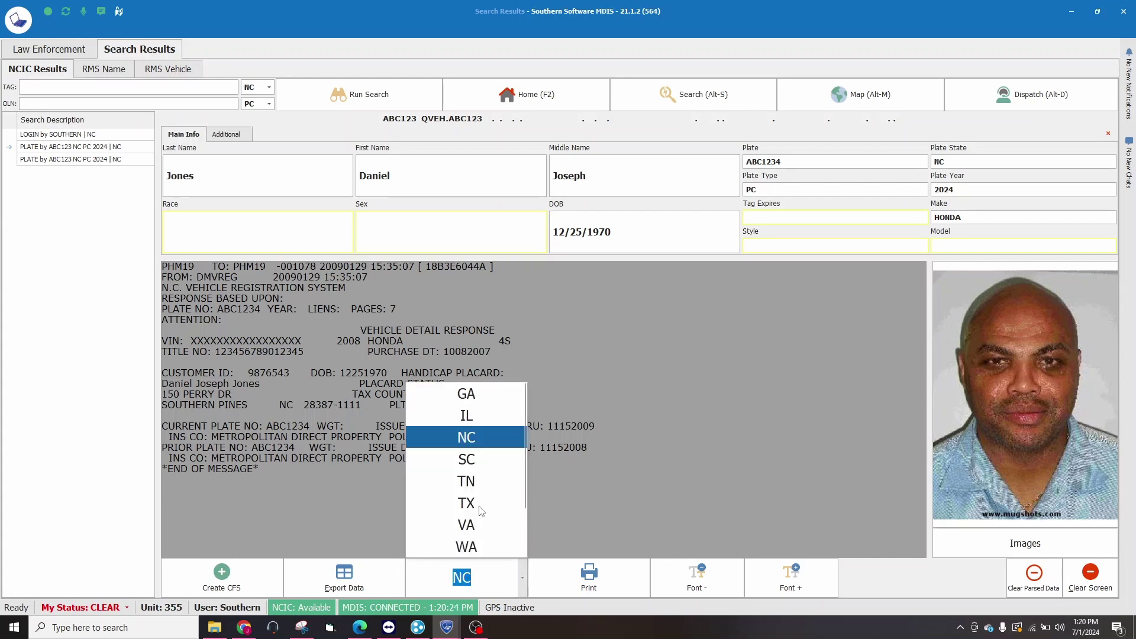
scroll(473, 514, "up", 1)
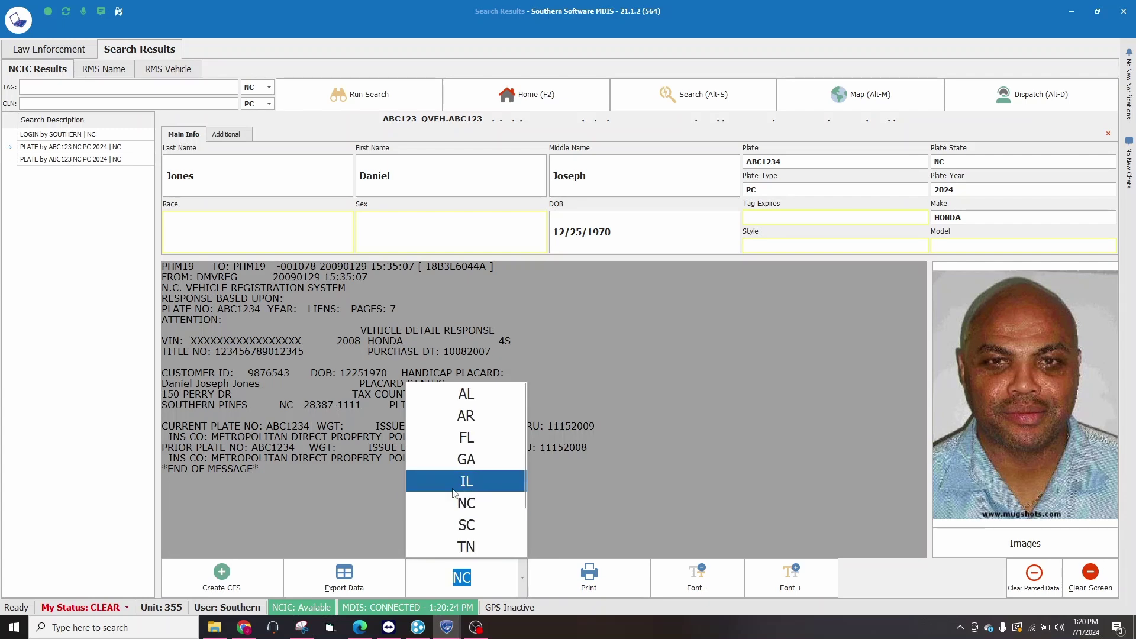
left_click(466, 394)
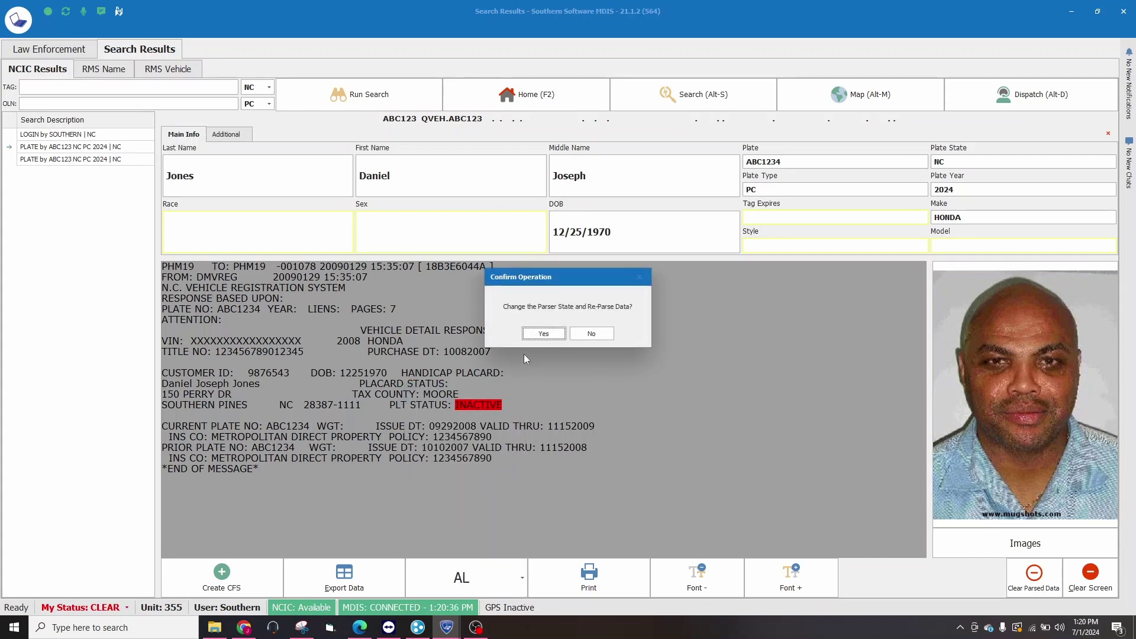
left_click(543, 334)
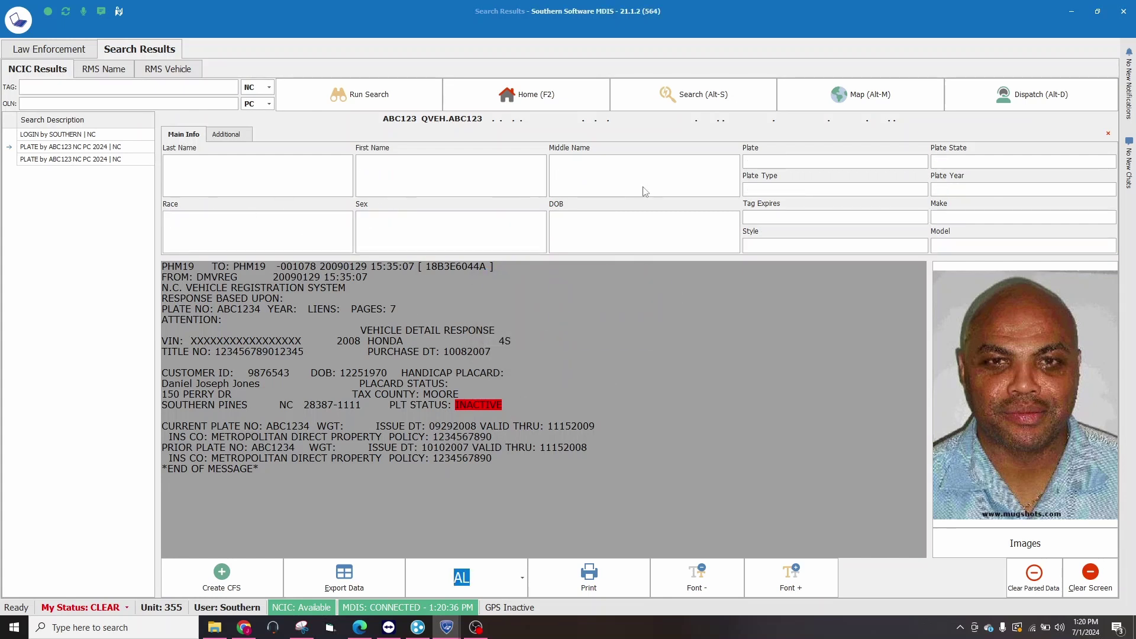
left_click(313, 579)
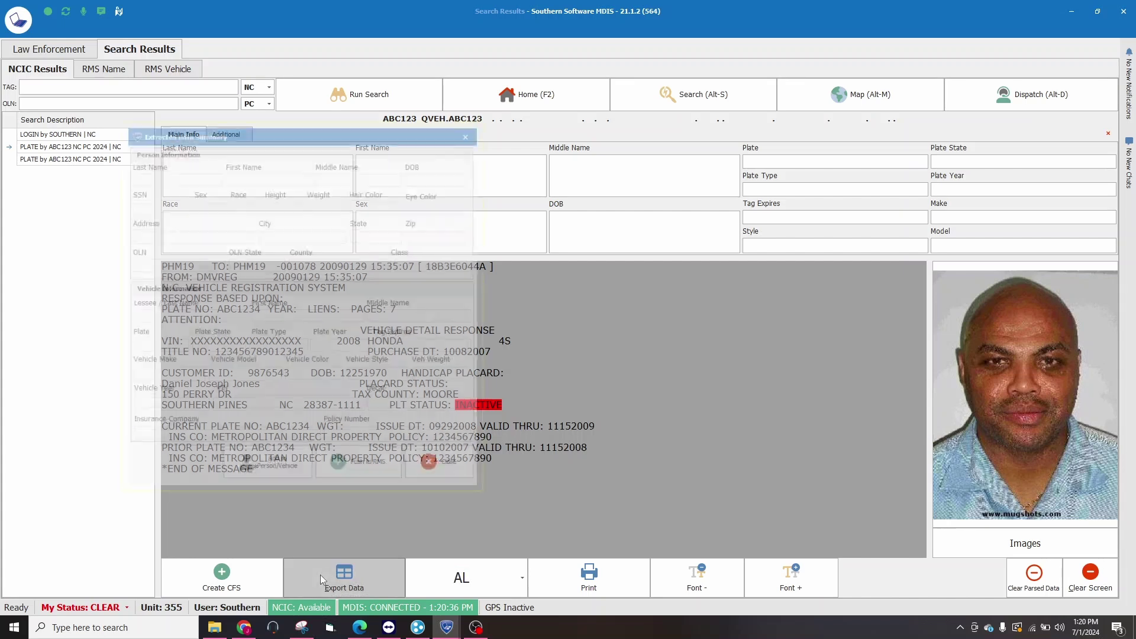
left_click(445, 480)
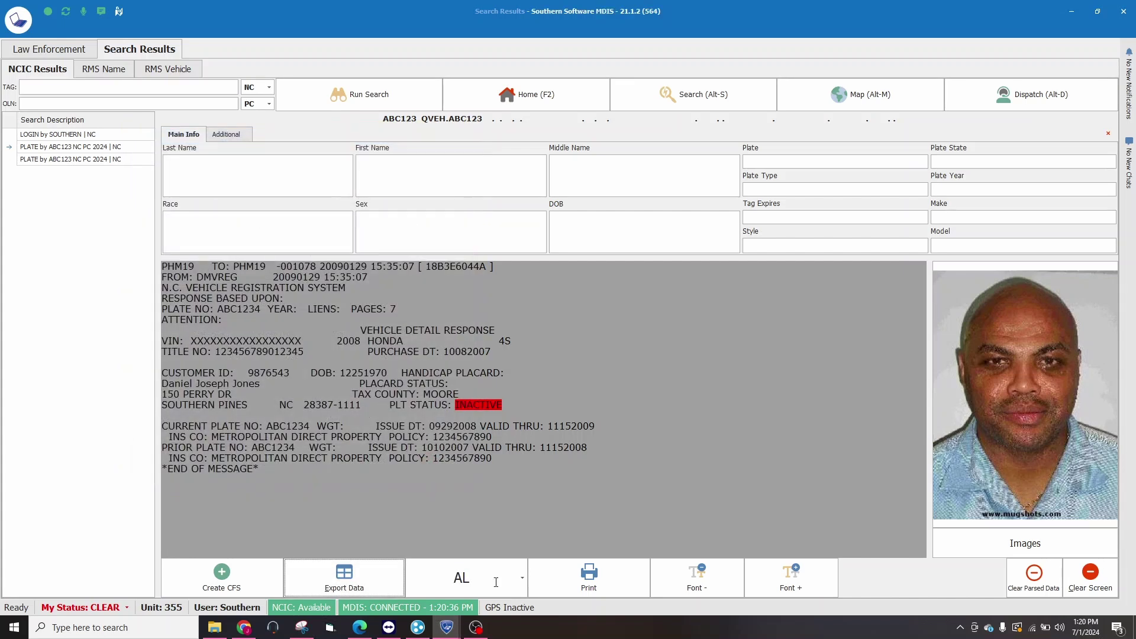
- Set the parser state back to NC and re-parse the plate response
left_click(521, 577)
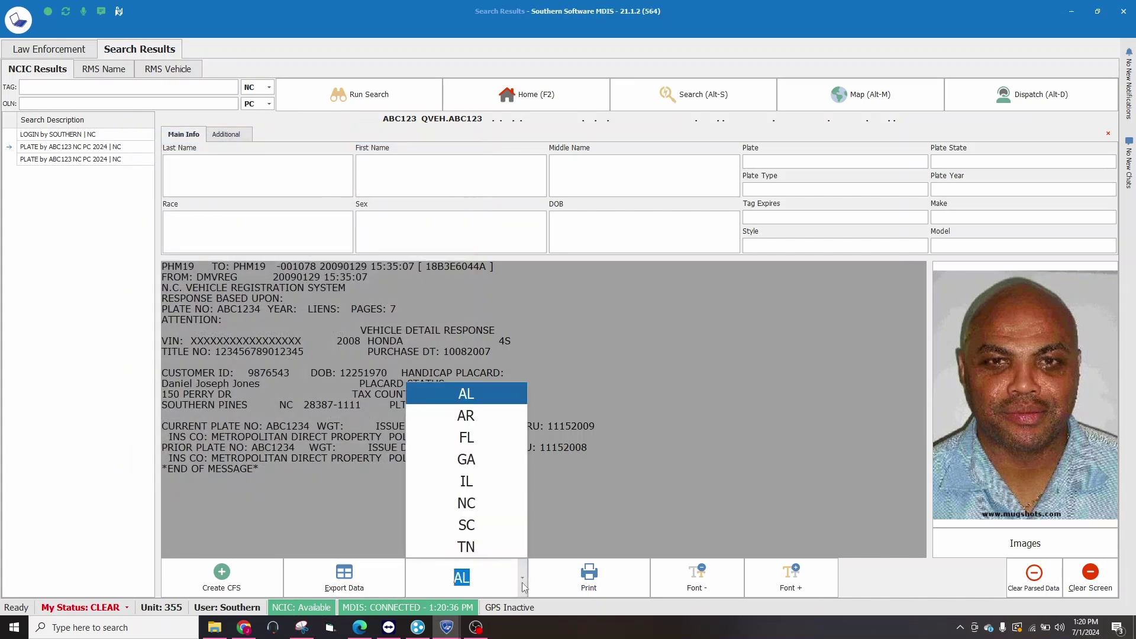
left_click(473, 501)
left_click(543, 333)
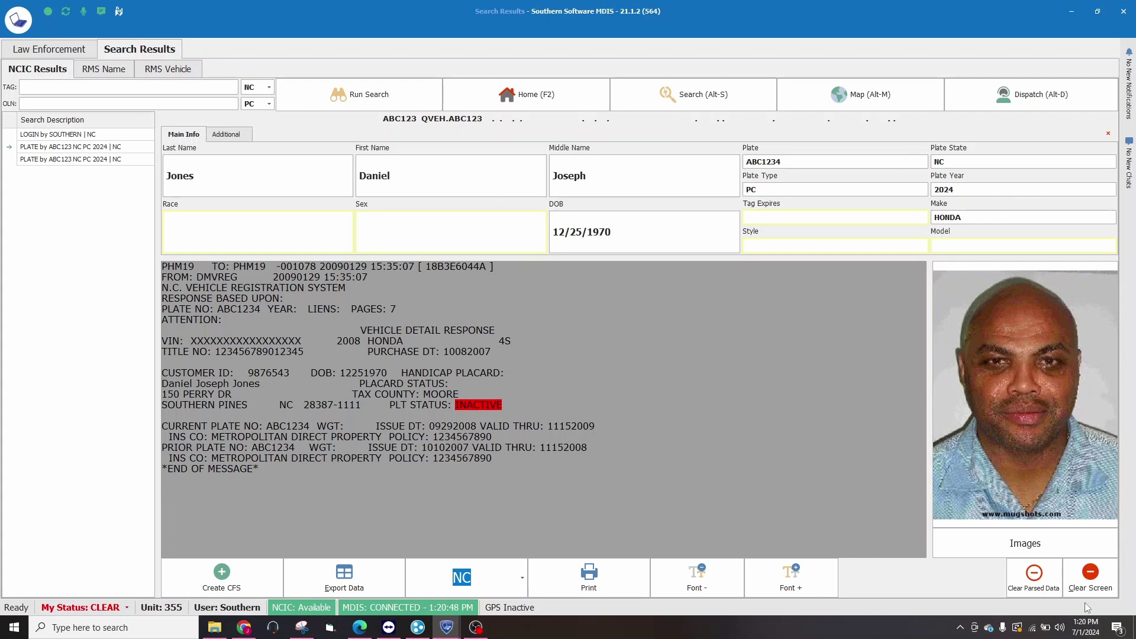
- Clear the parsed person and vehicle data, and clear all search results from the screen
left_click(1033, 577)
left_click(1090, 577)
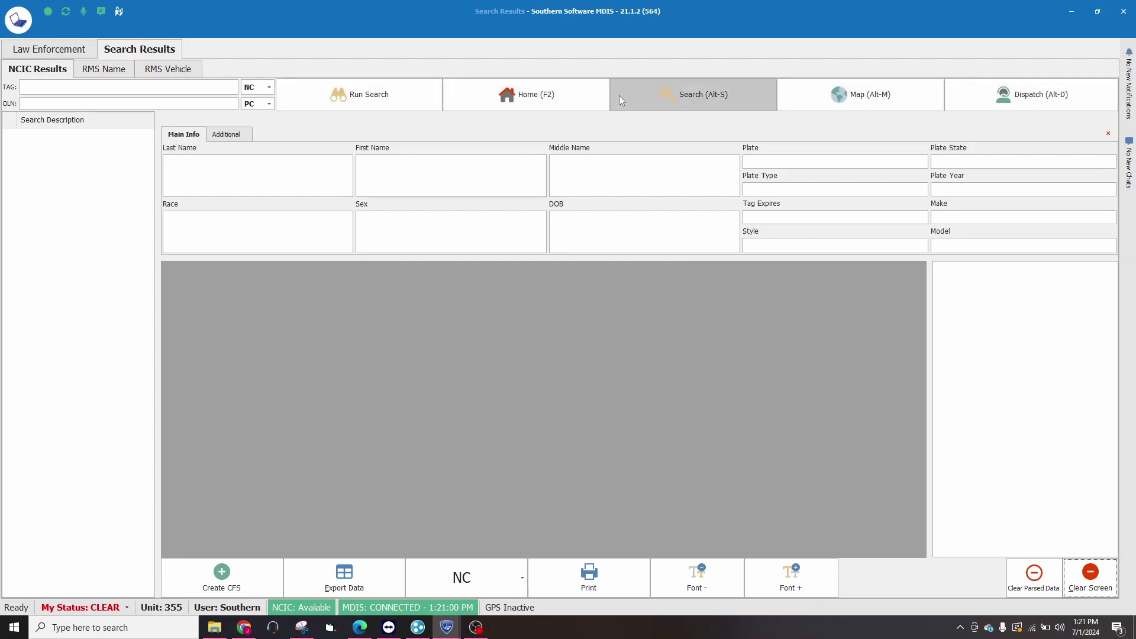
- Open the call details for unit 463's structure fire from the home unit list, and view its images, FromTo information and notes
left_click(494, 97)
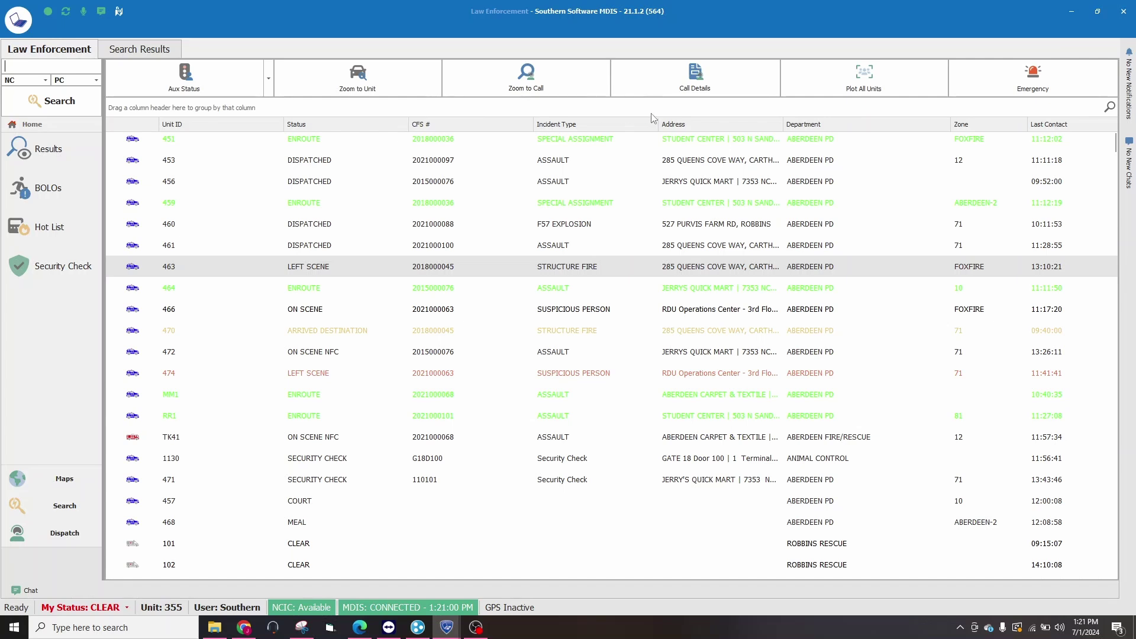
left_click(696, 88)
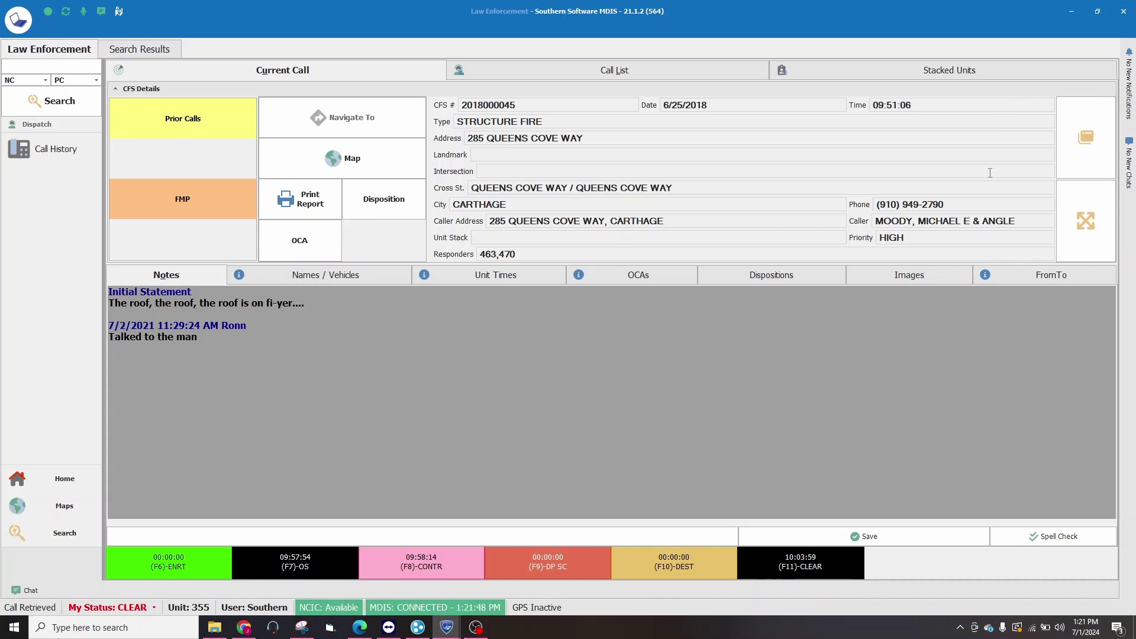
left_click(893, 278)
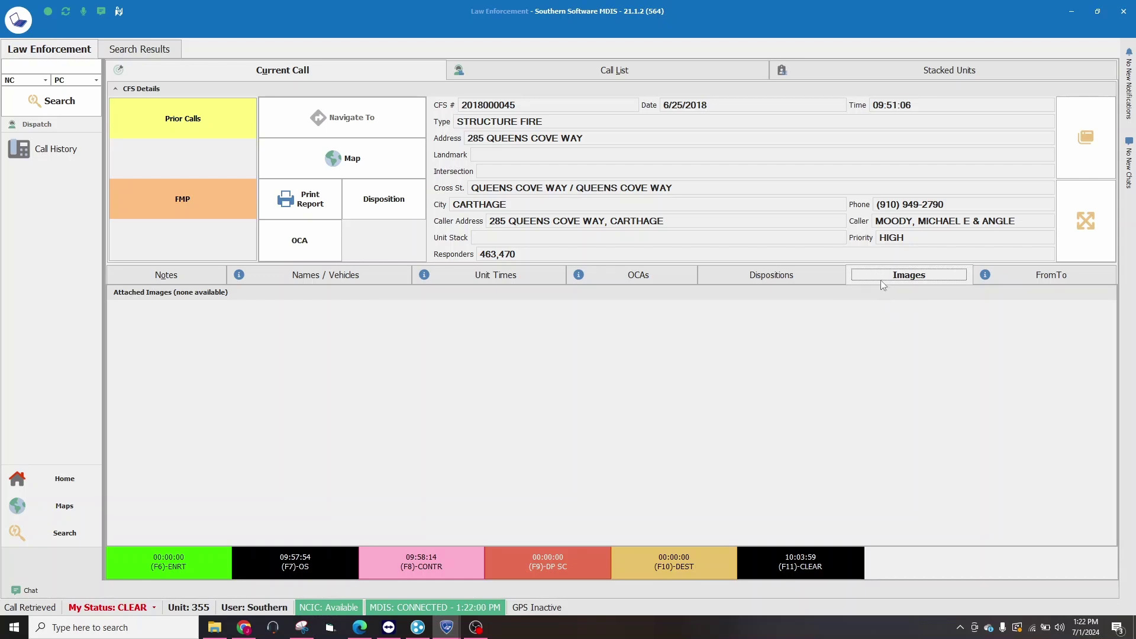
left_click(1019, 281)
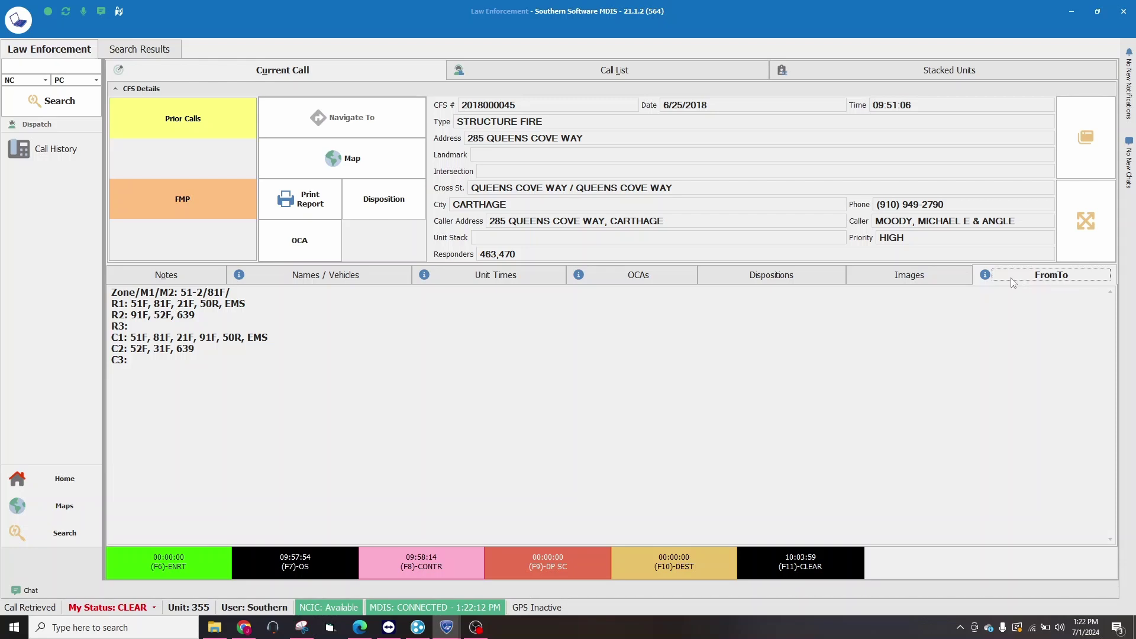
left_click(165, 280)
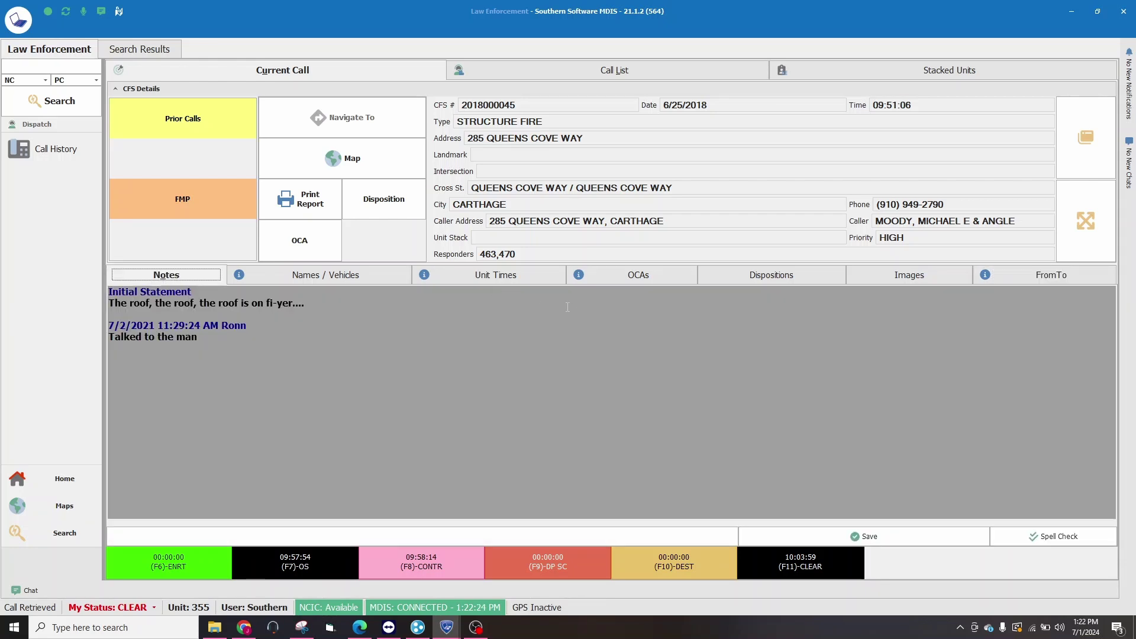
- Open a new person/vehicle entry for the call, view its name and vehicle detail fields, and close it without saving
left_click(327, 279)
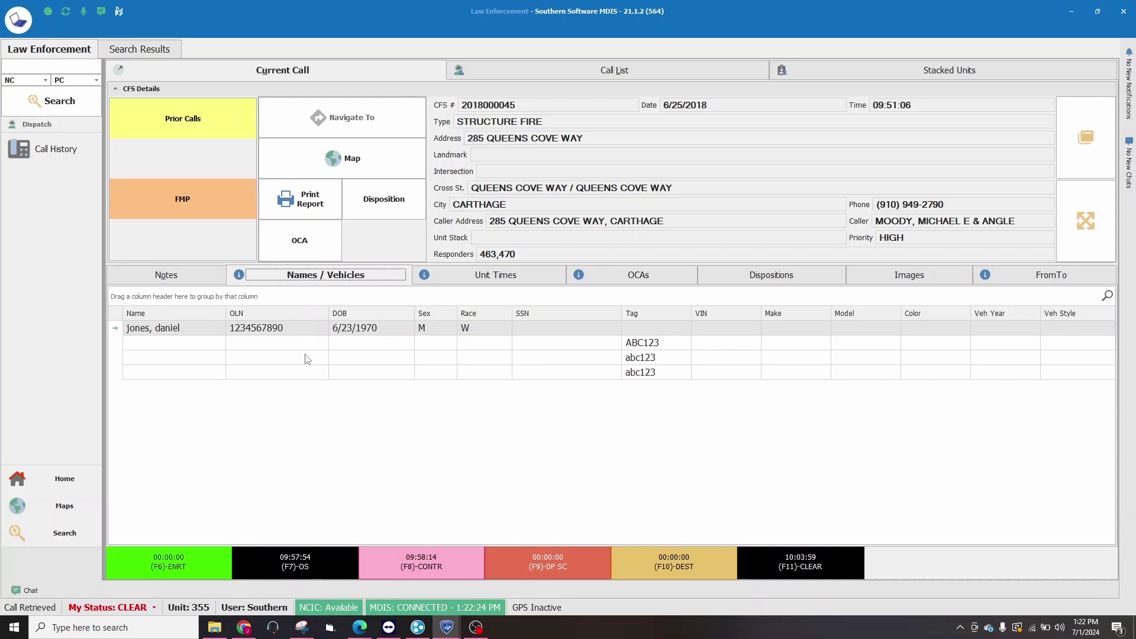
right_click(292, 401)
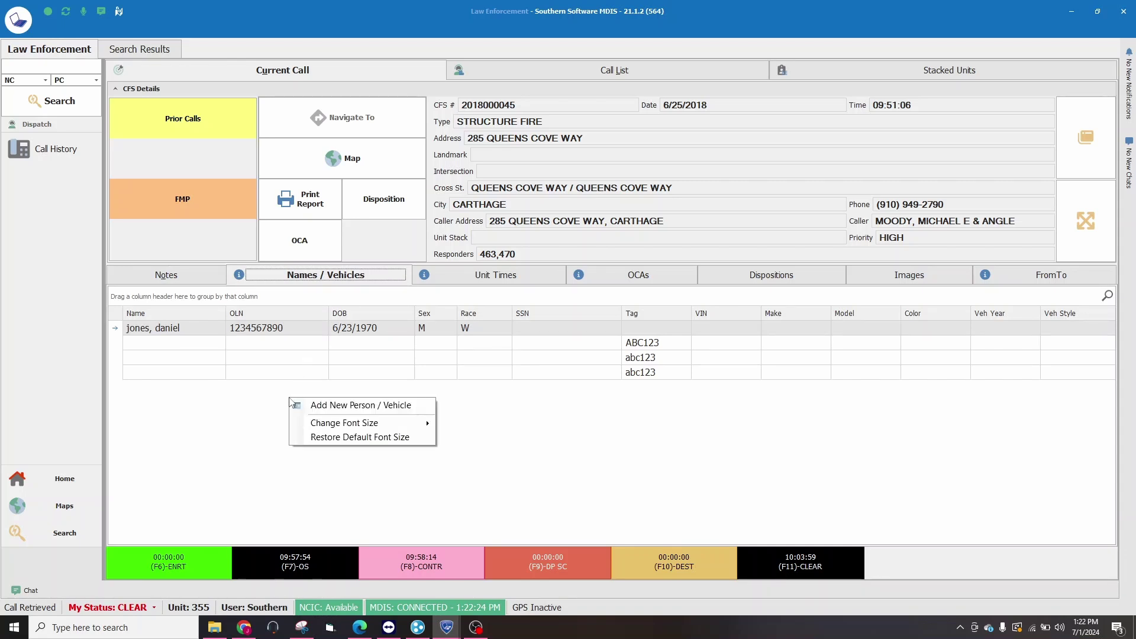
left_click(353, 406)
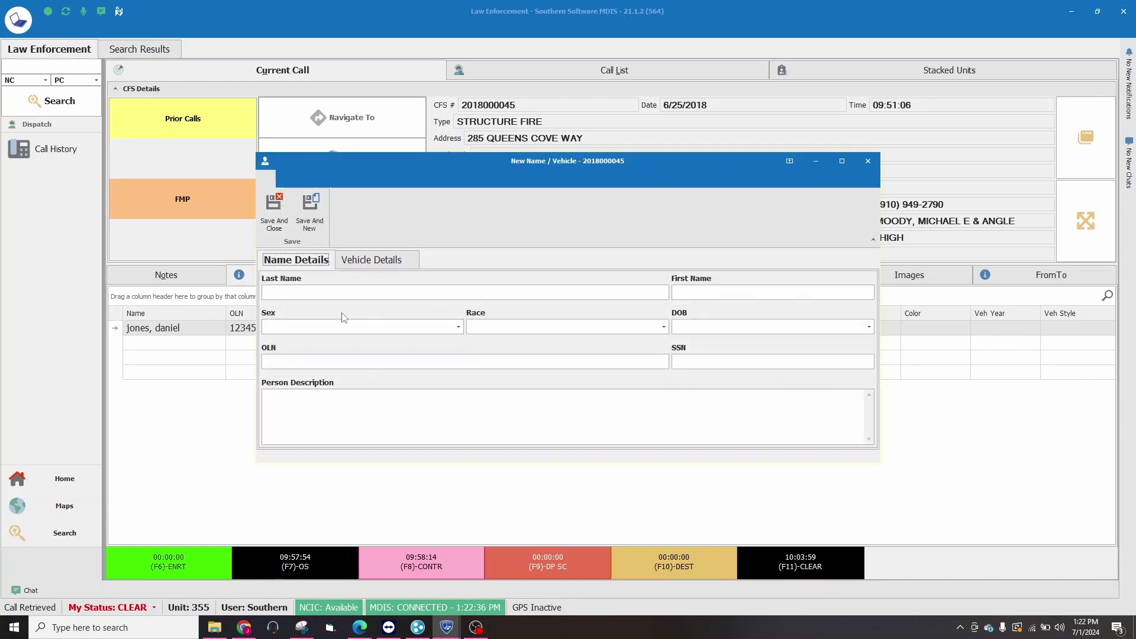
left_click(379, 262)
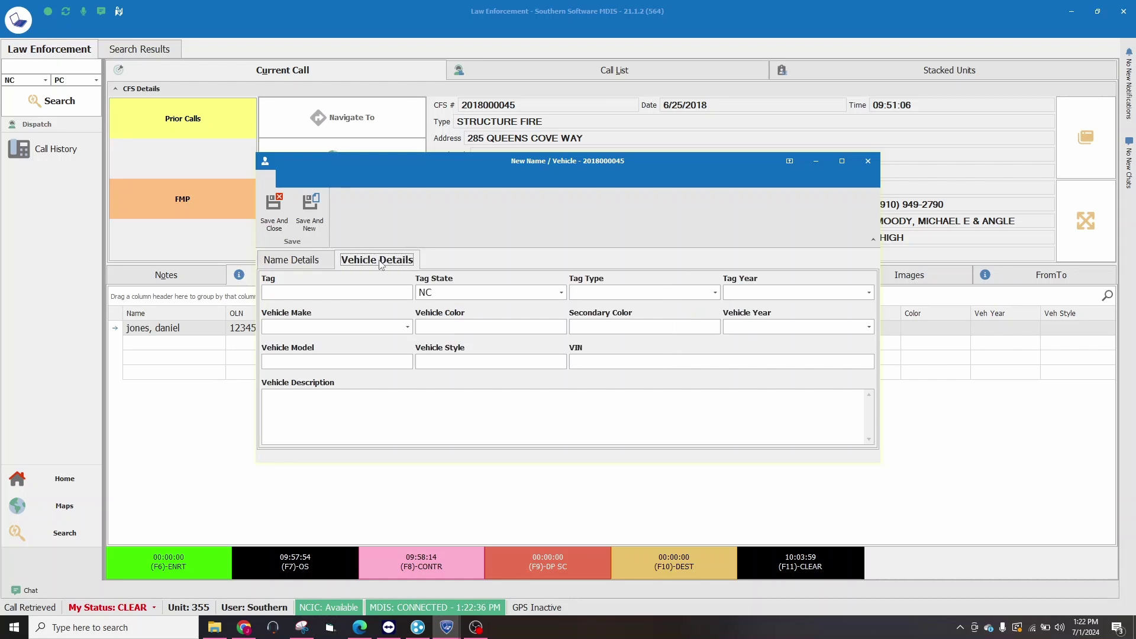
left_click(294, 262)
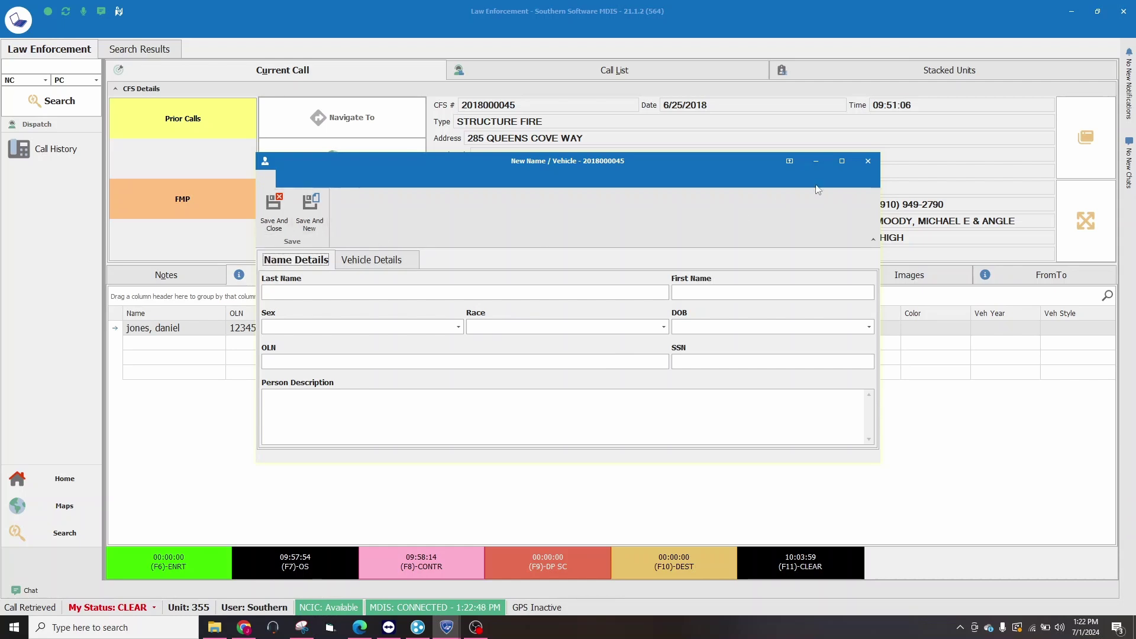
left_click(868, 162)
- Look through the tag entries in the call's names and vehicles list, and return to the call notes
left_click(355, 343)
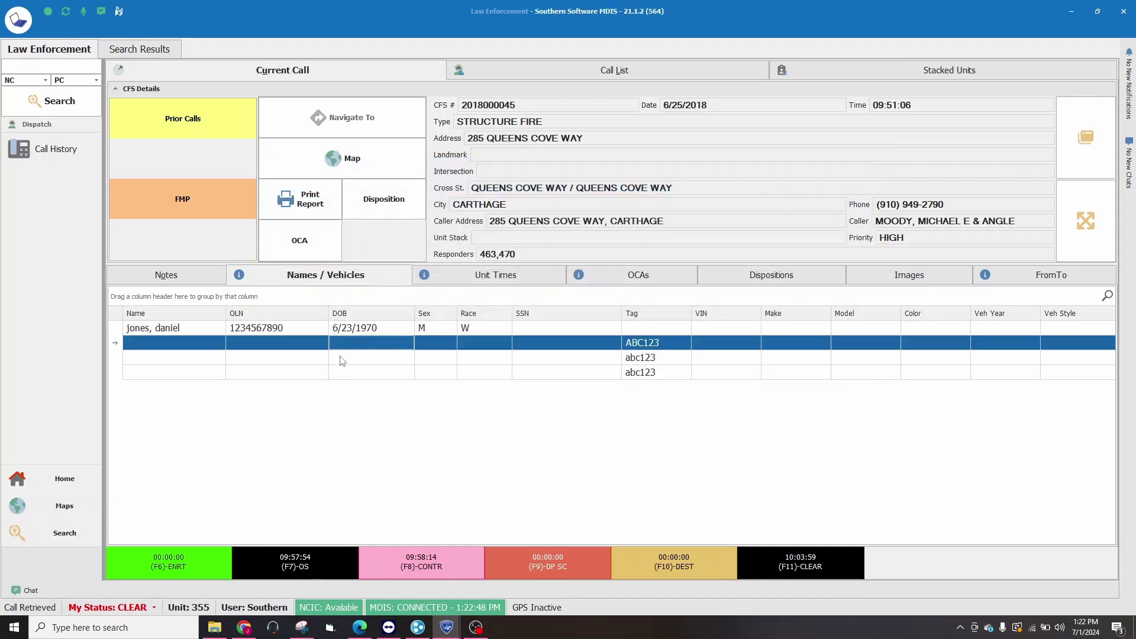
left_click(342, 360)
left_click(339, 373)
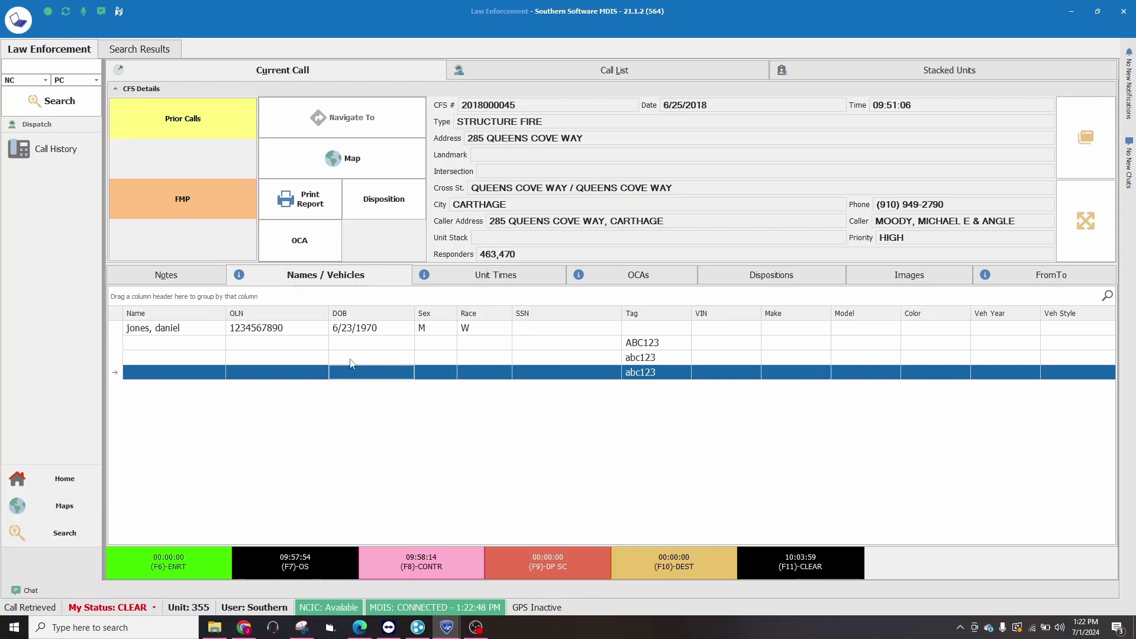
left_click(361, 342)
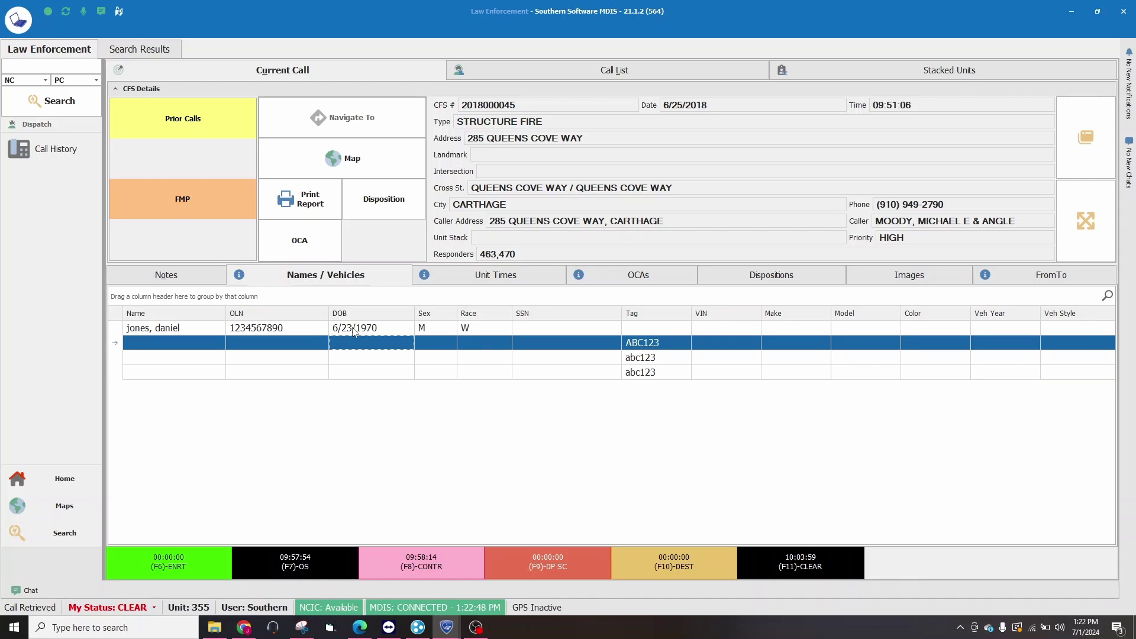
left_click(164, 281)
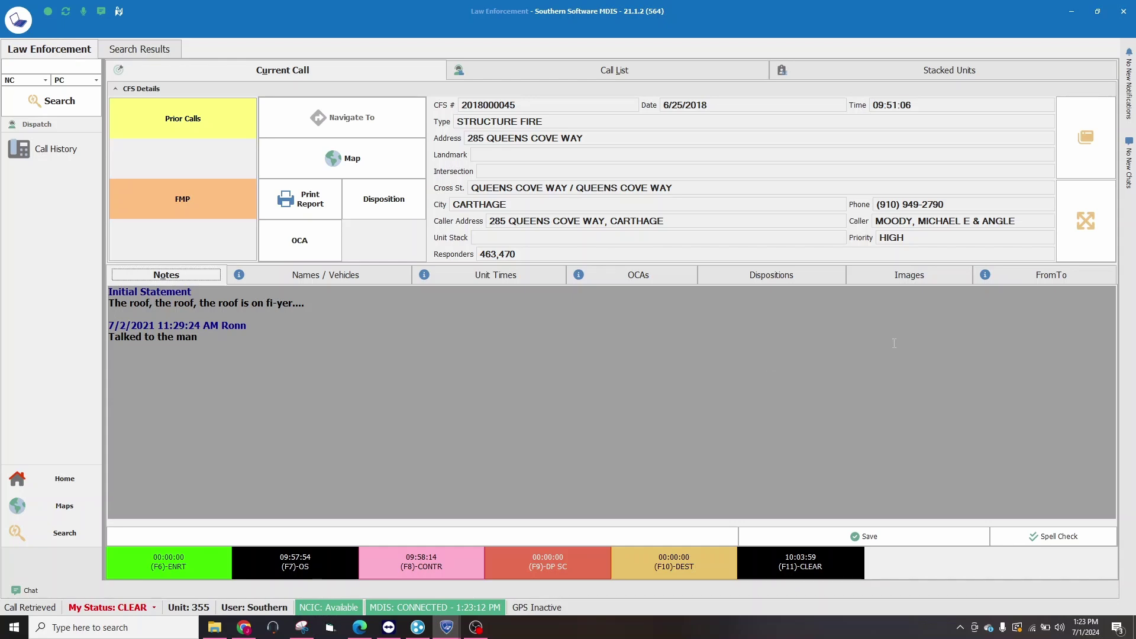
- Show the call notes in a separate pop-out window, and load unit 453's assault call from the call list
left_click(1089, 144)
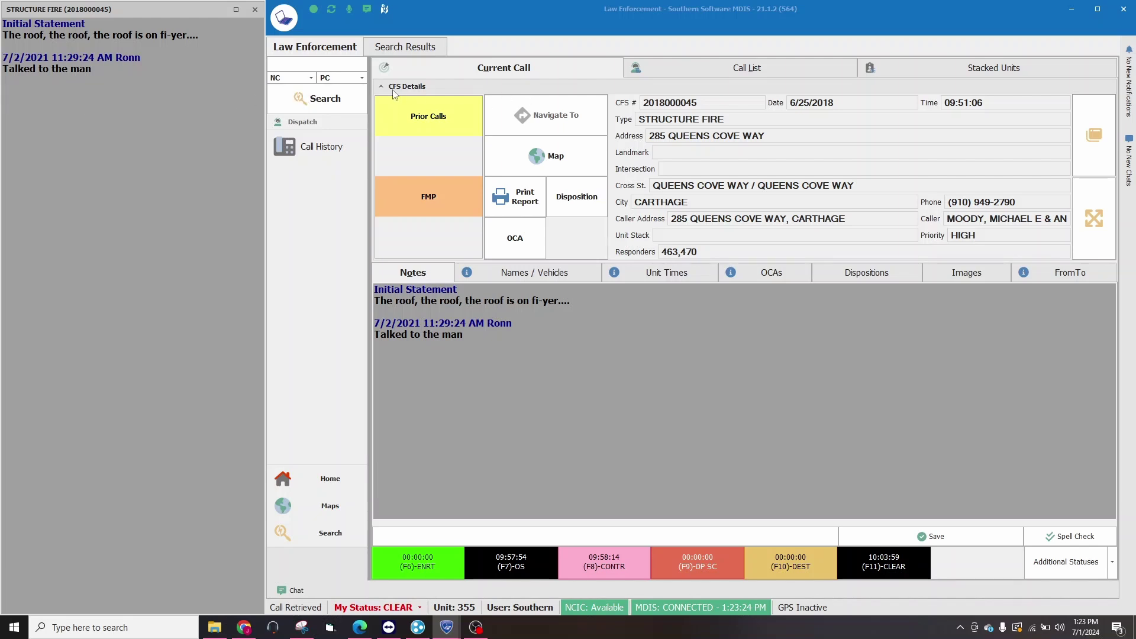
left_click(657, 75)
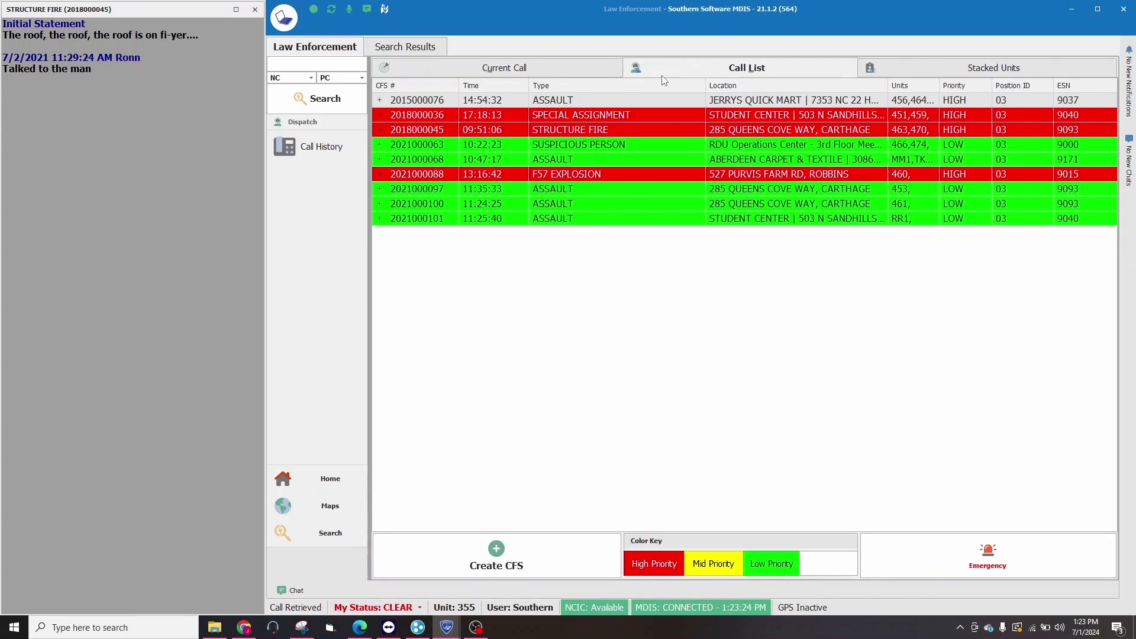
double_click(593, 188)
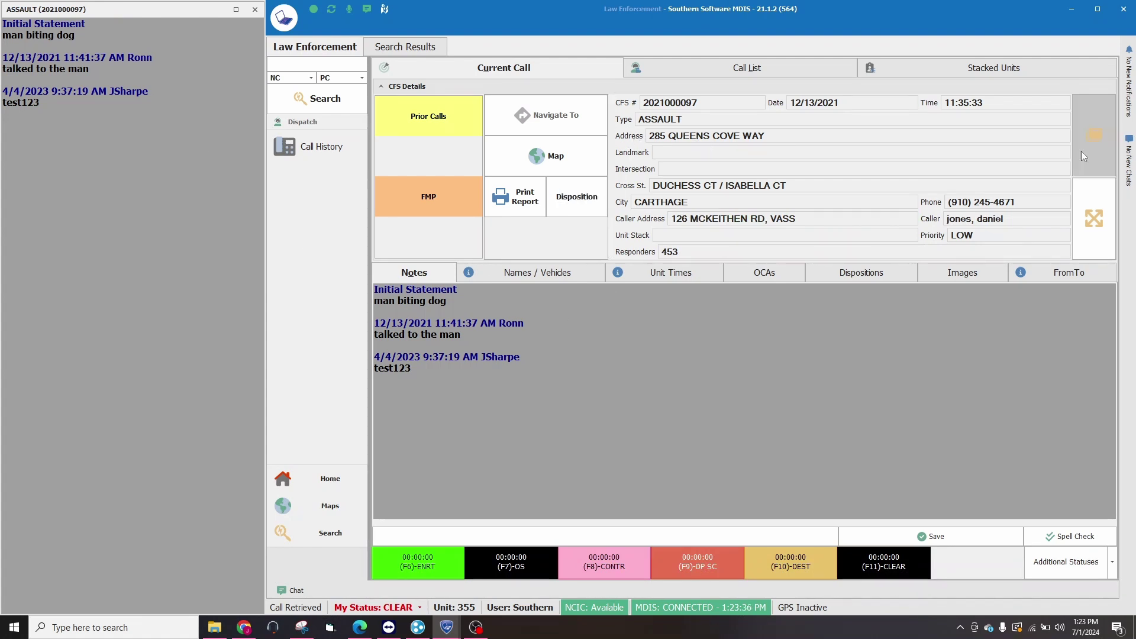
- Close the notes pop-out, and enlarge the main notes area before expanding the CFS details again
left_click(255, 10)
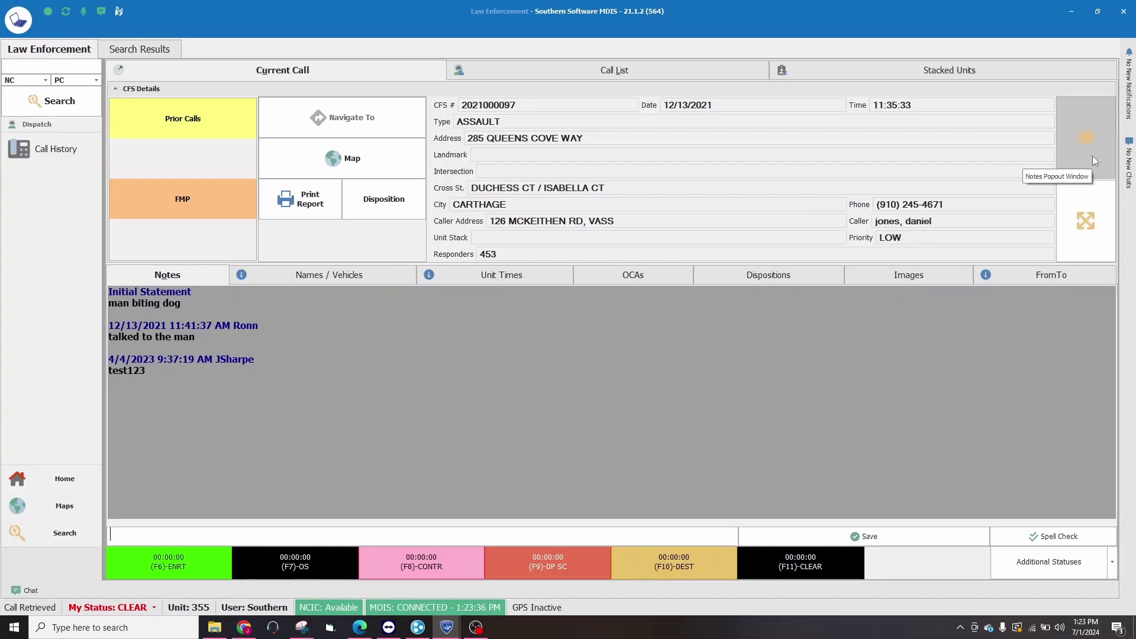
left_click(1084, 221)
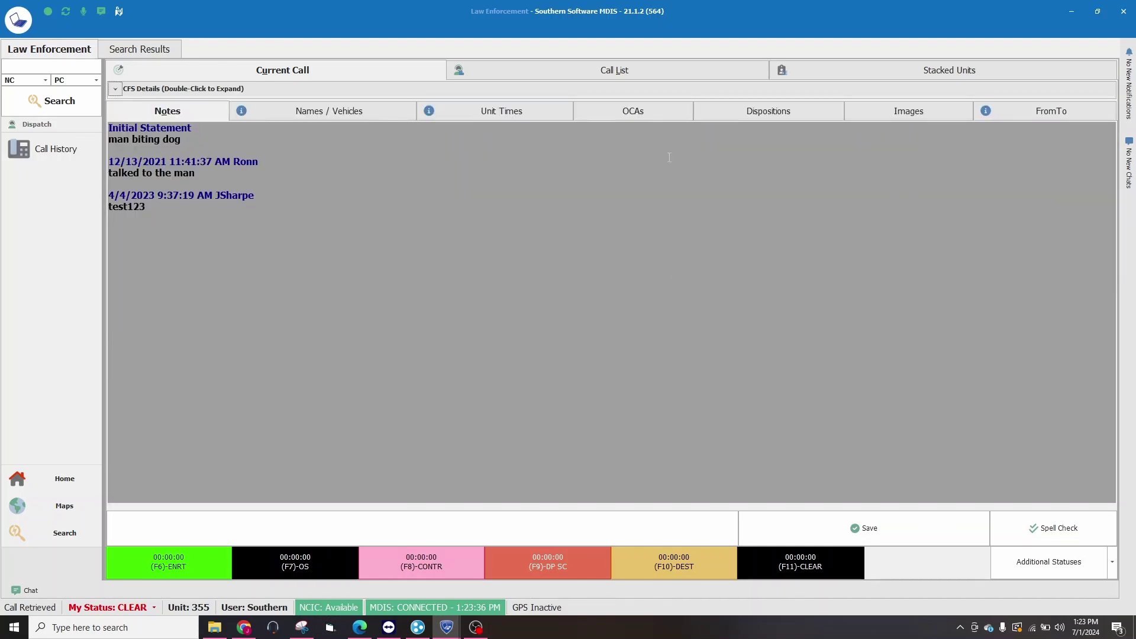
left_click(116, 91)
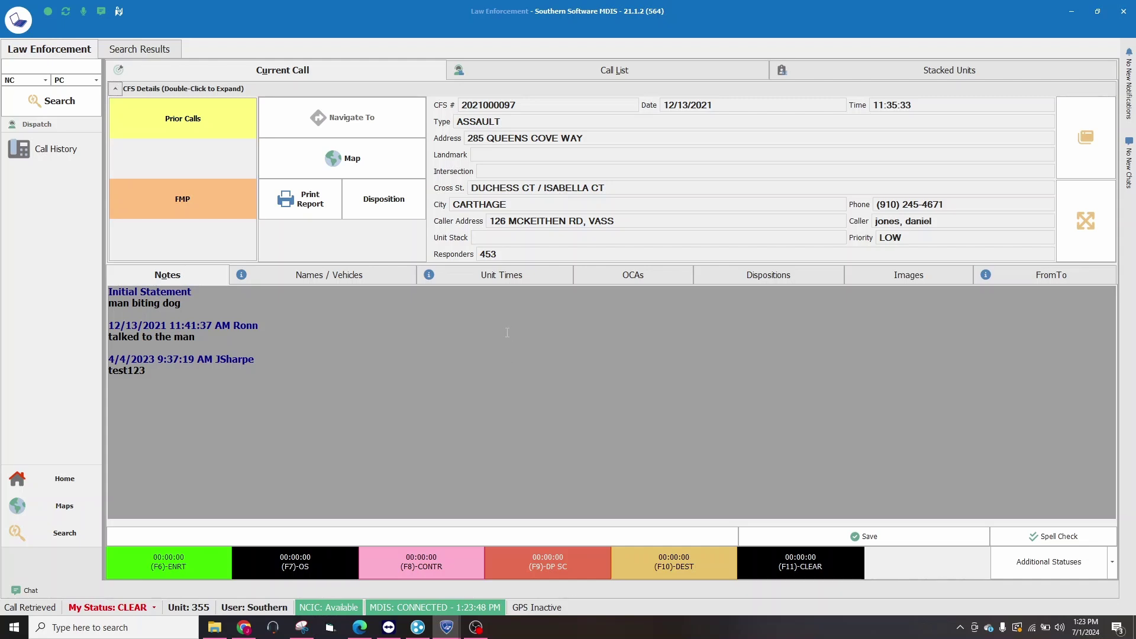
- Show the call on the map, and open Street View for its location
left_click(349, 163)
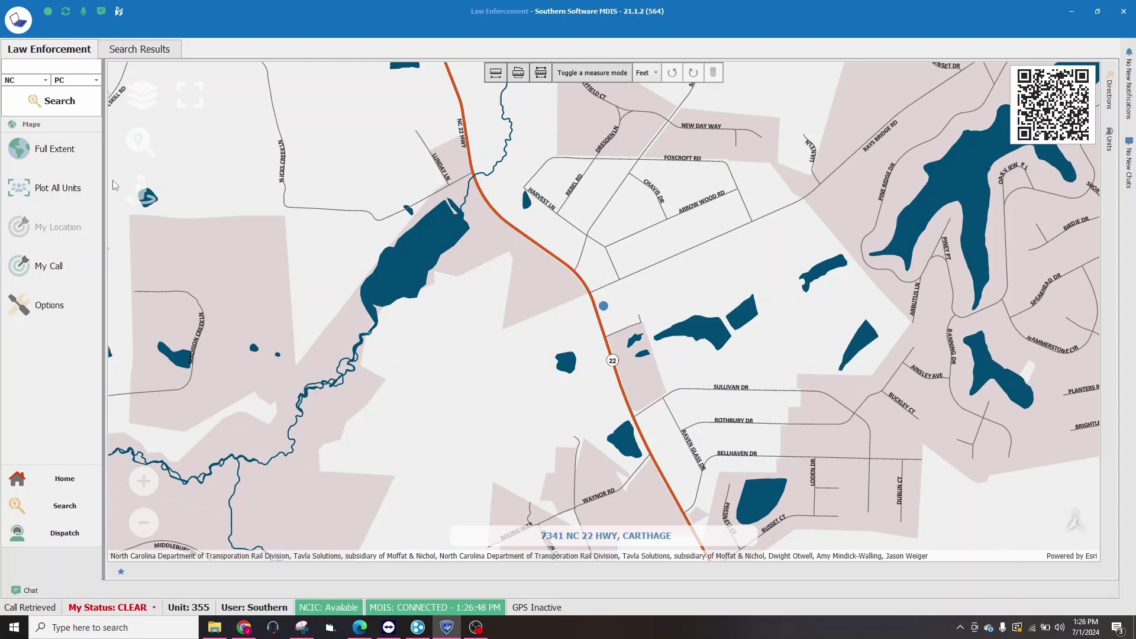
left_click(144, 196)
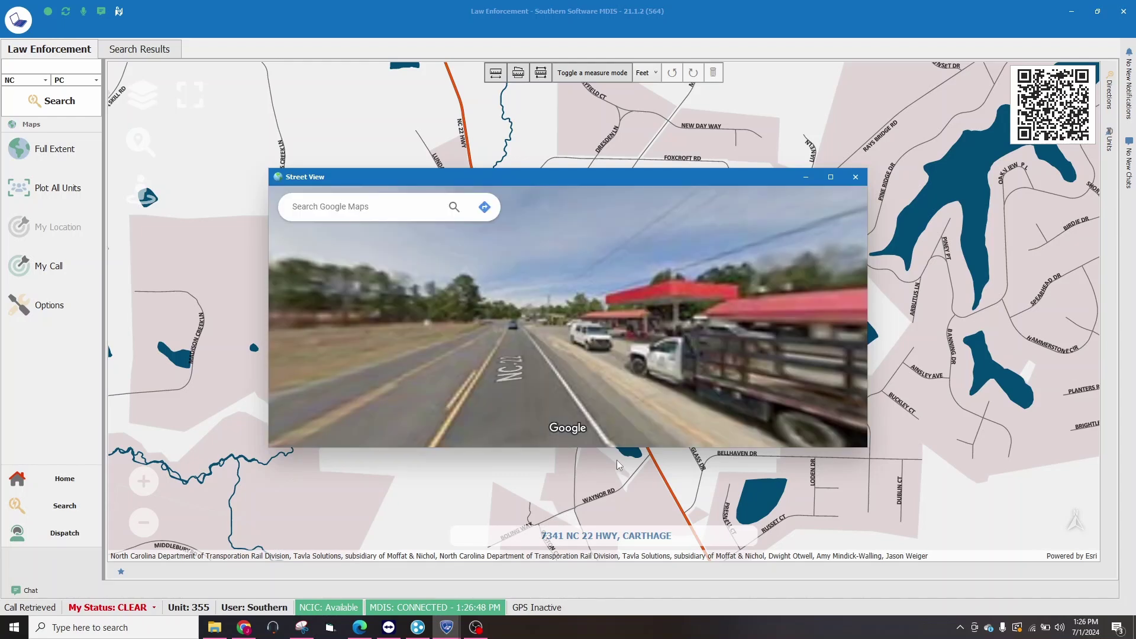
- Look around and move along NC-22 in Street View past the storefronts, and close the Street View window
left_click_drag(641, 366, 503, 347)
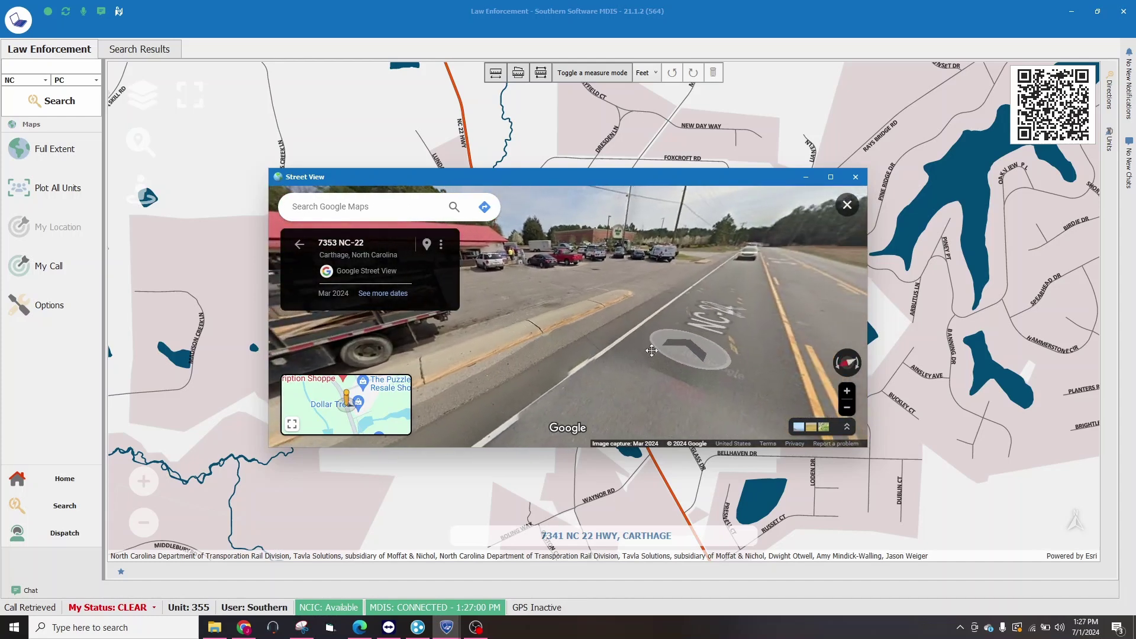
left_click(687, 331)
left_click(710, 367)
left_click(715, 377)
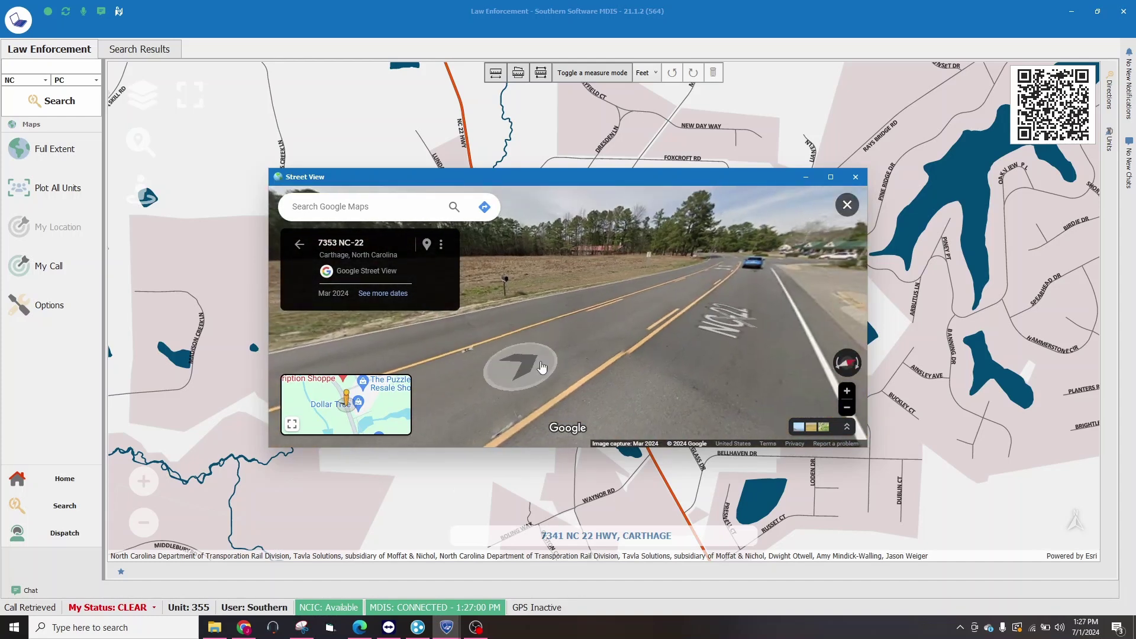
left_click(532, 355)
left_click(524, 365)
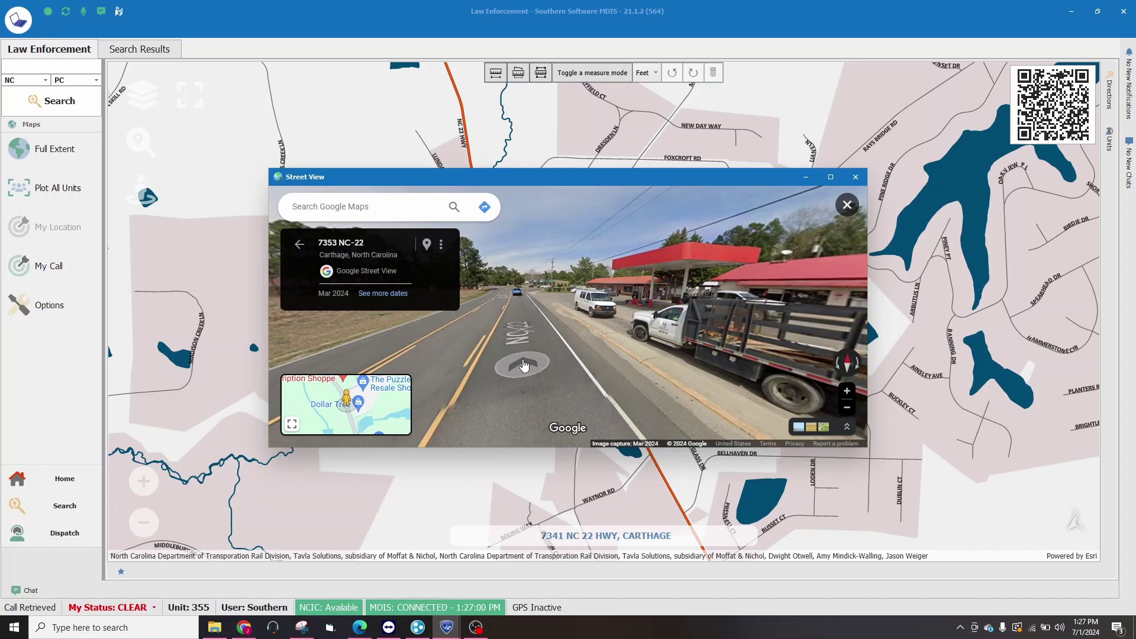
left_click(515, 318)
left_click(615, 362)
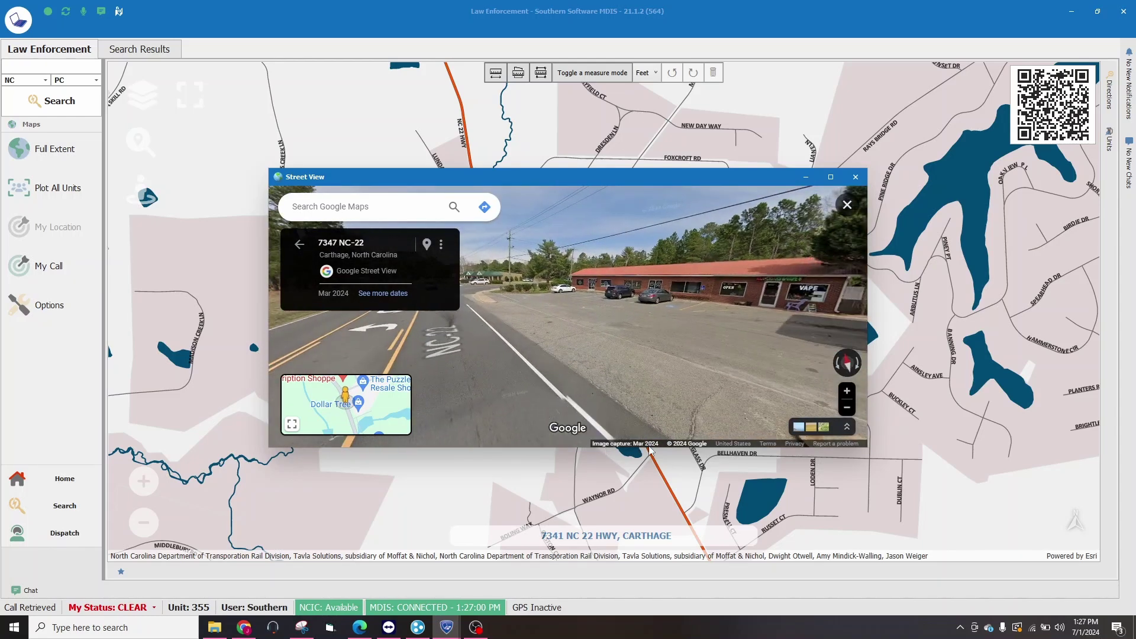
left_click(531, 371)
left_click_drag(532, 371, 484, 374)
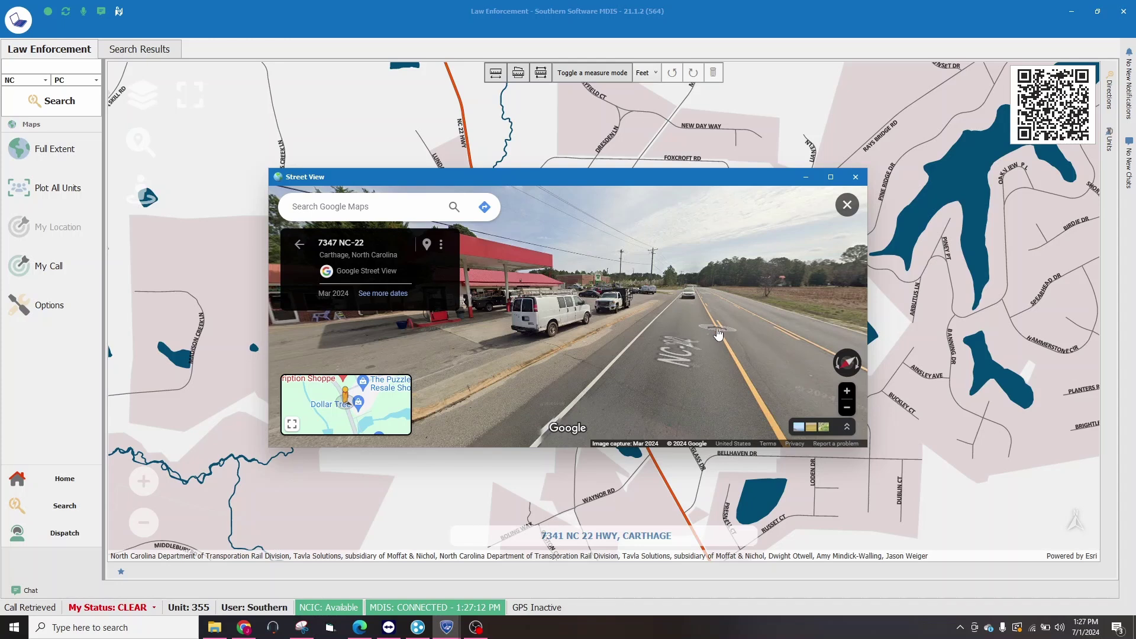
left_click(855, 178)
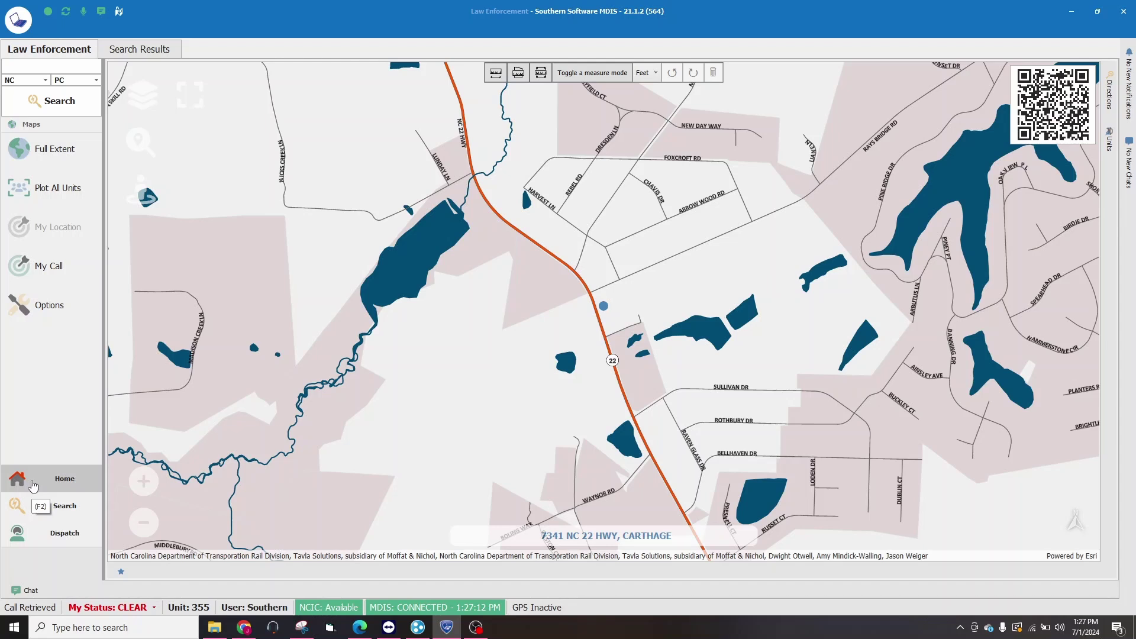
- Return to the home unit list, try the Emergency function, and select unit 461
left_click(33, 486)
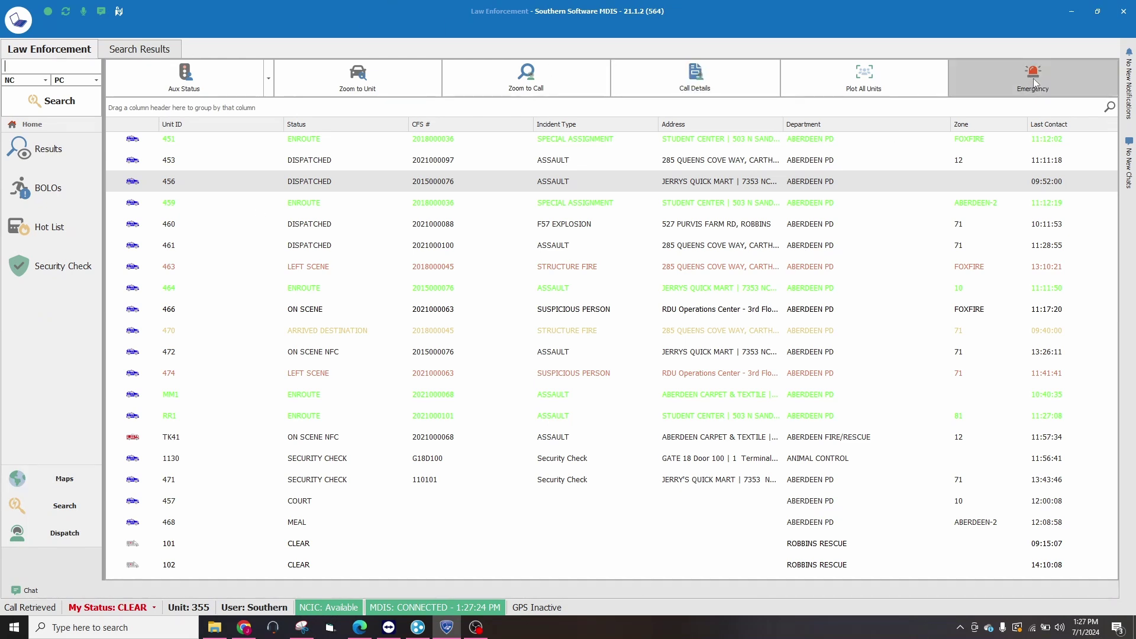
left_click(973, 84)
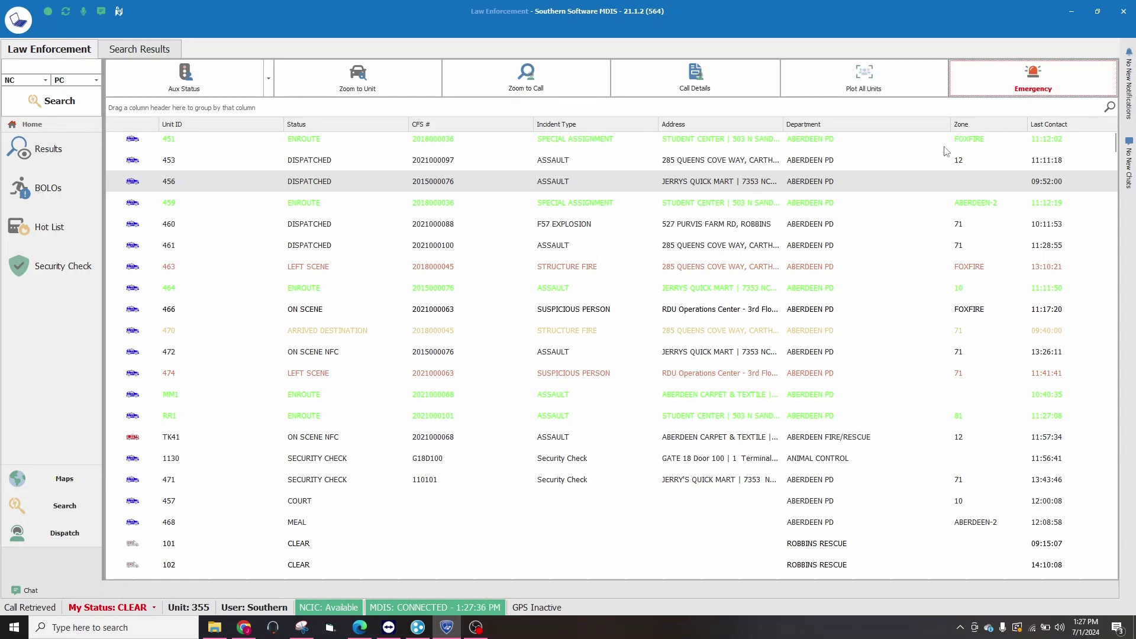
left_click(868, 242)
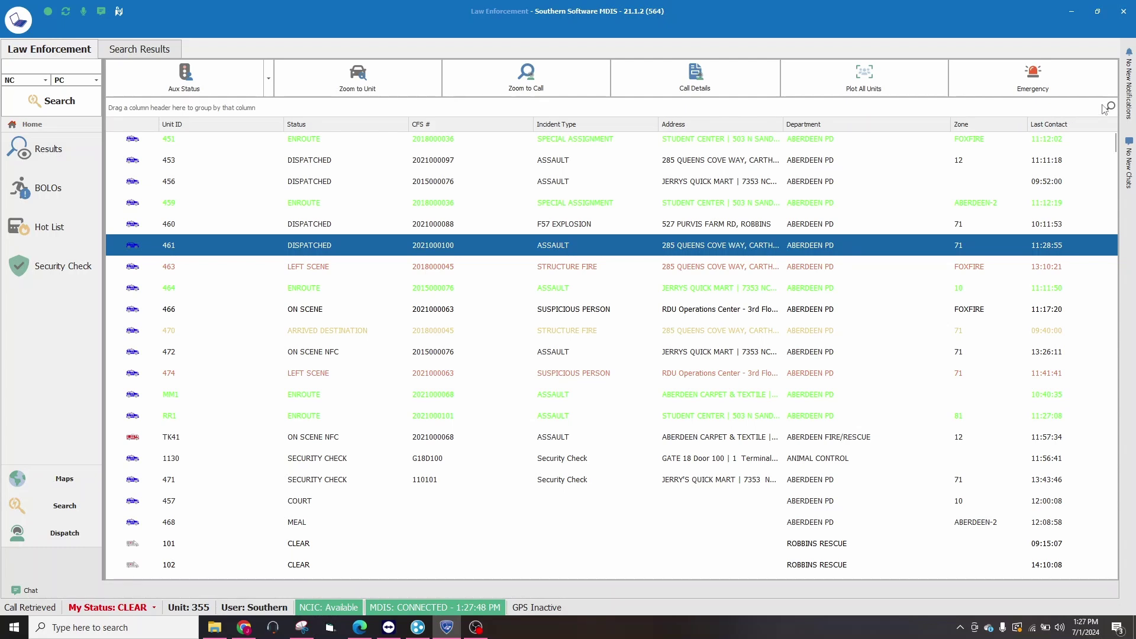
- View the pending notifications and the chat list, and clear all chats
mouse_move(1130, 89)
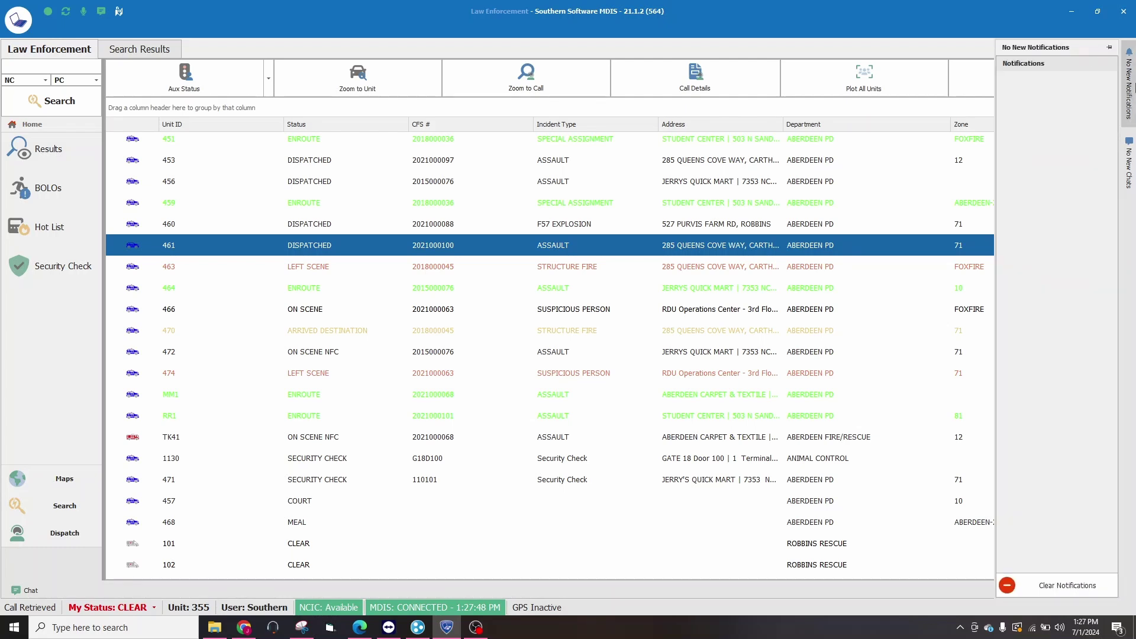
mouse_move(1131, 177)
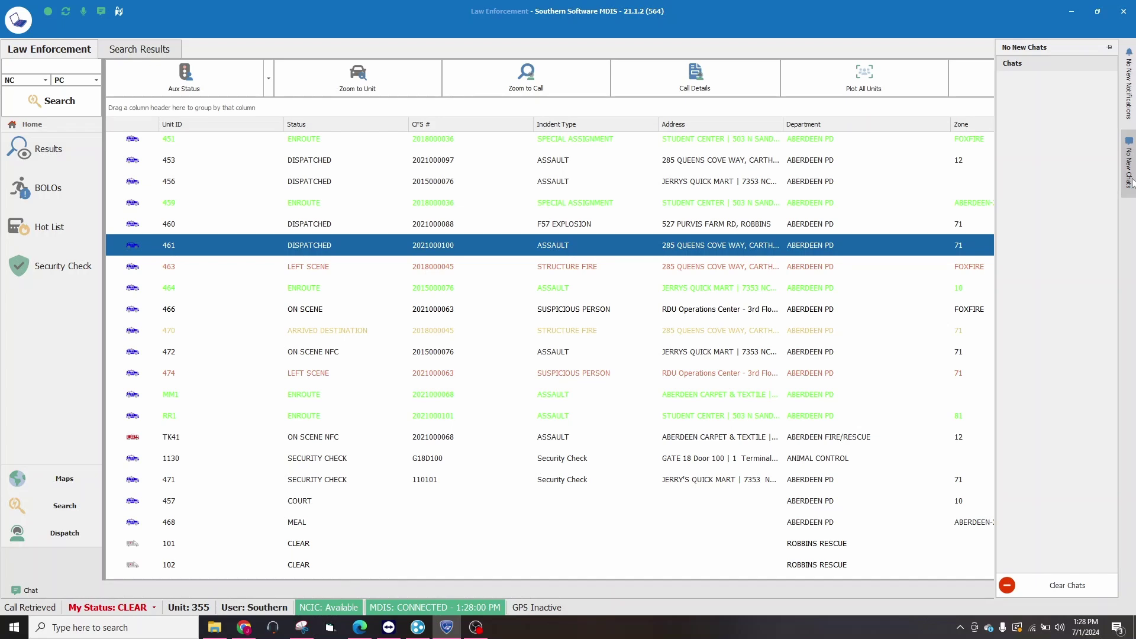
left_click(1061, 587)
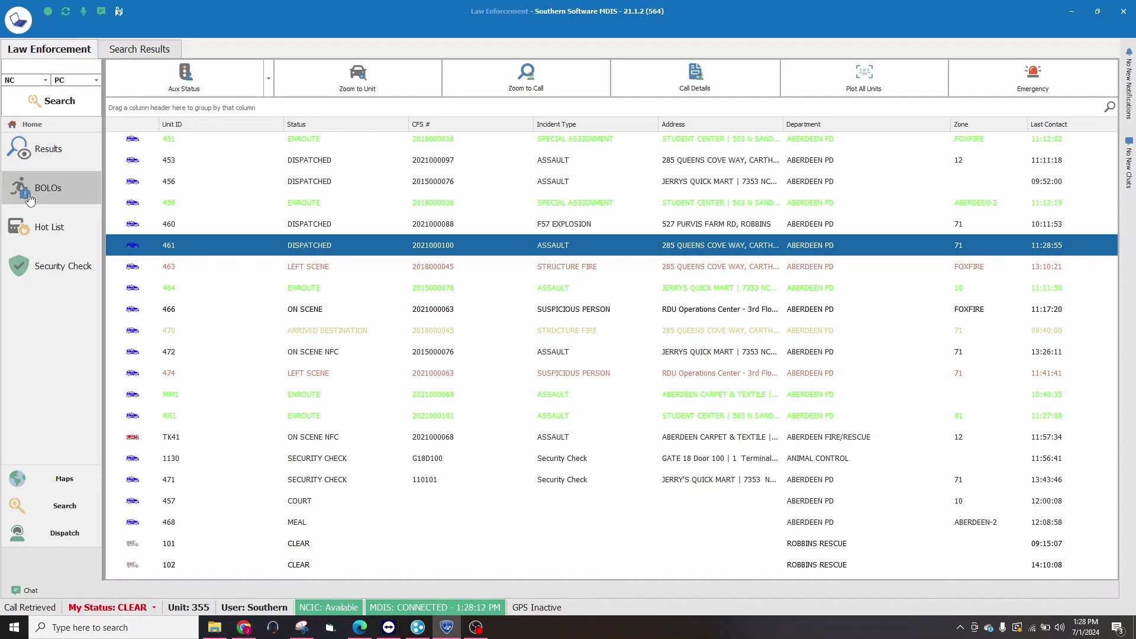
- Open the BOLO list, examine the BOLO information with its text search field, and close the list
left_click(56, 199)
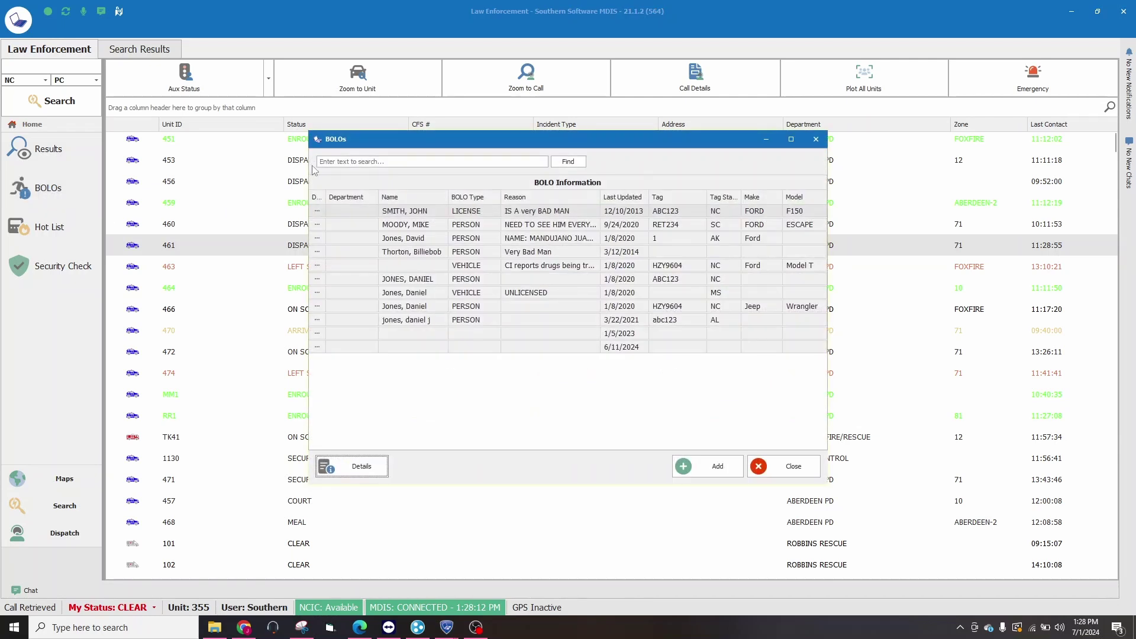
left_click(336, 161)
left_click(767, 461)
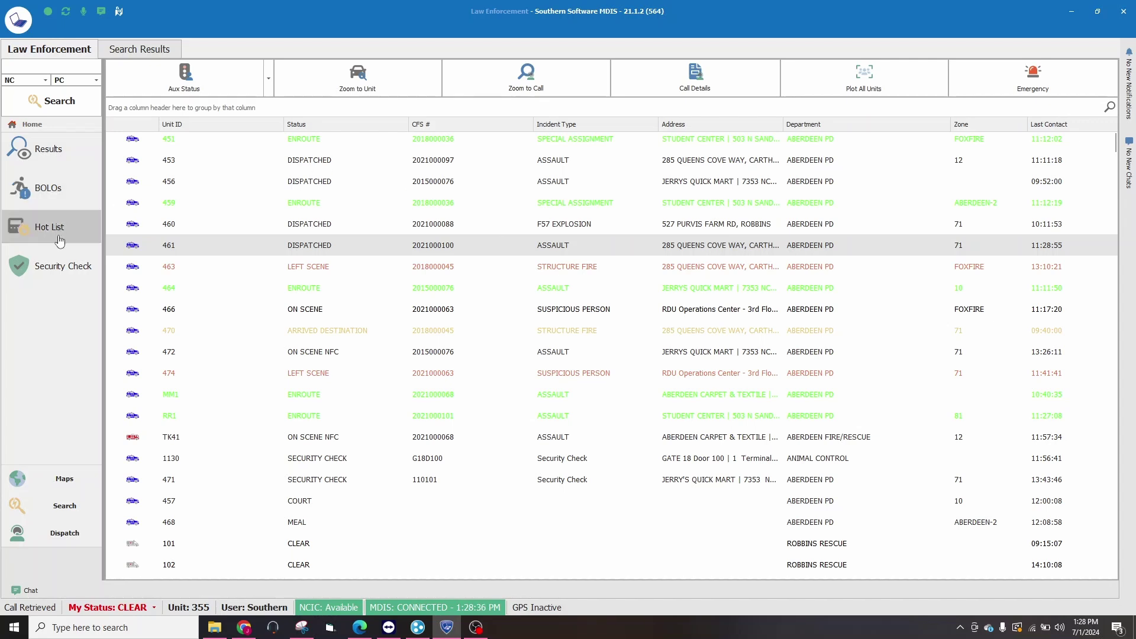
- View the security checks and the blank form for adding one, and close both without saving anything
left_click(56, 266)
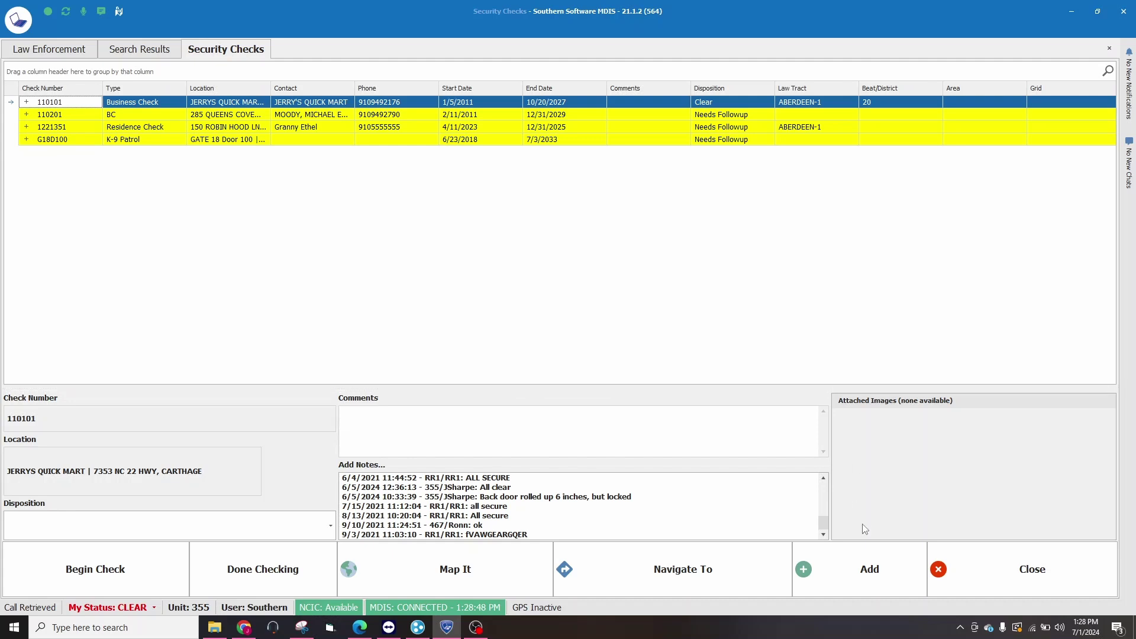
left_click(859, 584)
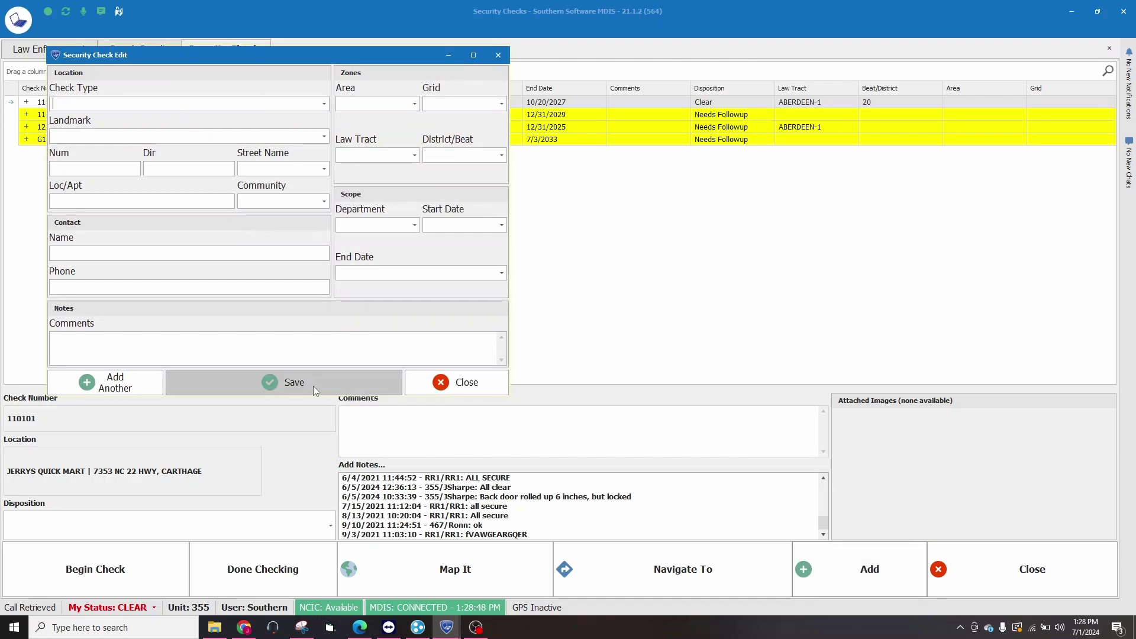
left_click(458, 389)
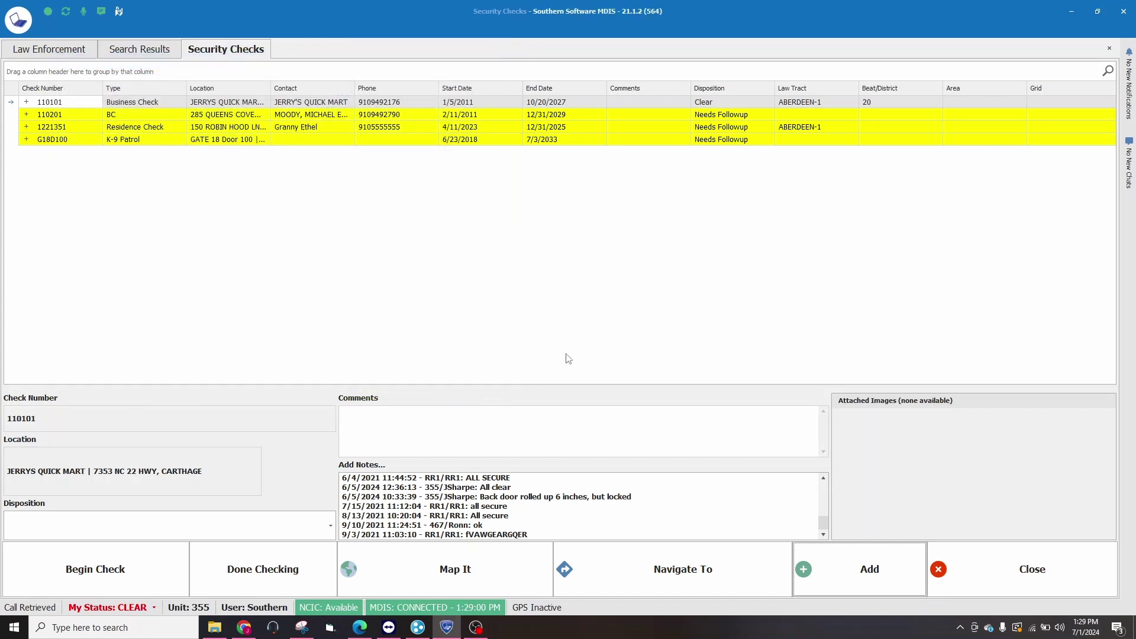
left_click(1015, 578)
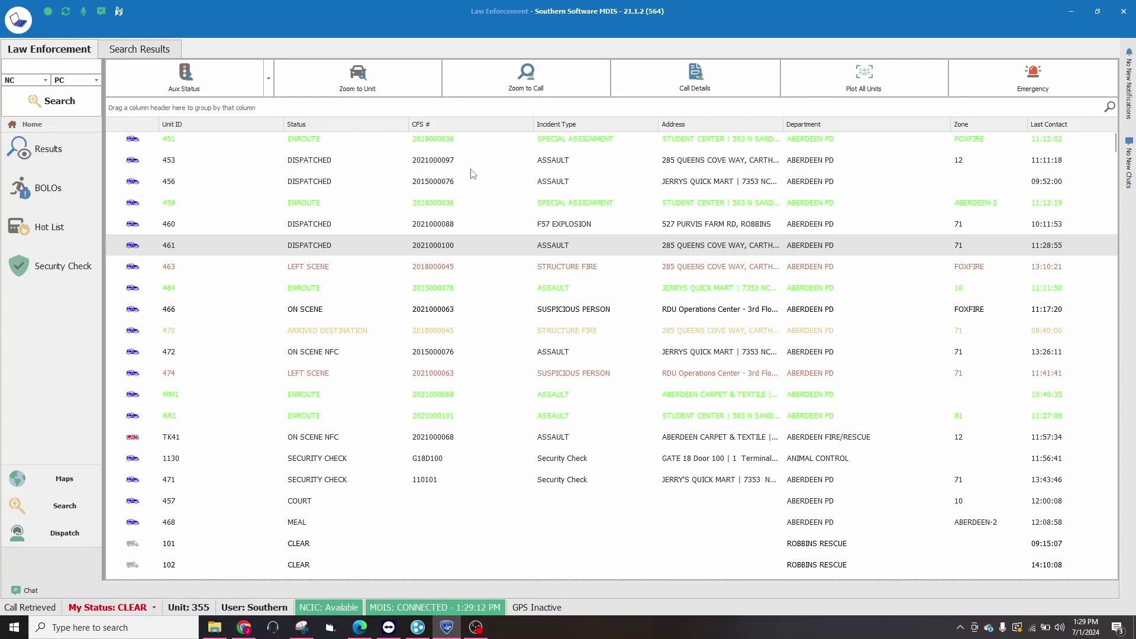
- Highlight units 451, 459 and 463 in the unit list in turn, ending with unit 464 selected
left_click(269, 147)
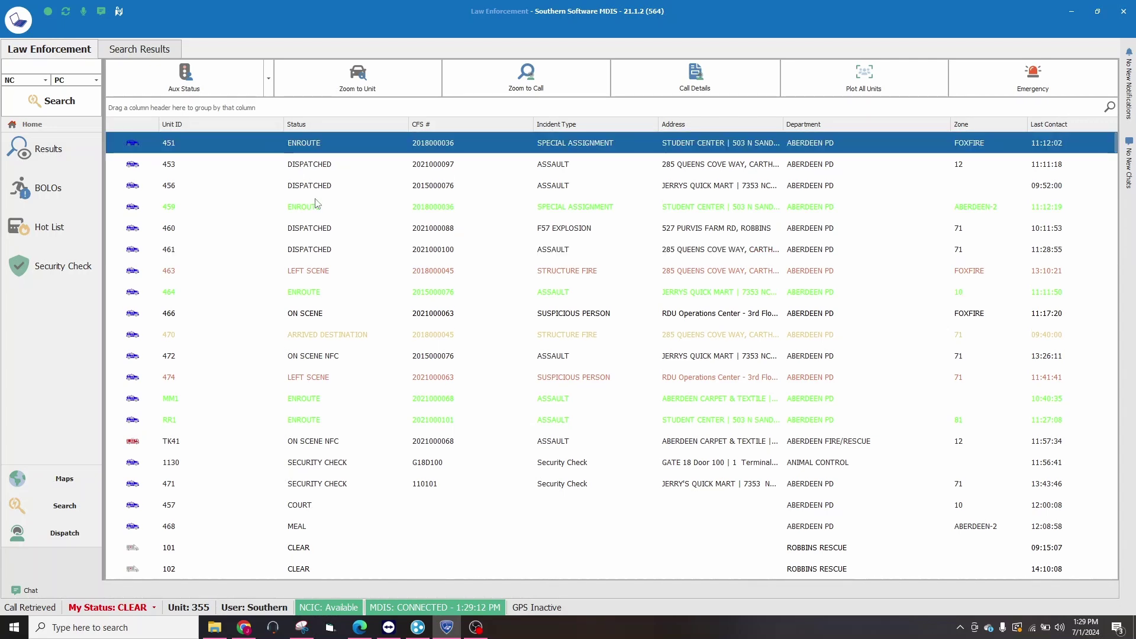
left_click(319, 206)
left_click(407, 279)
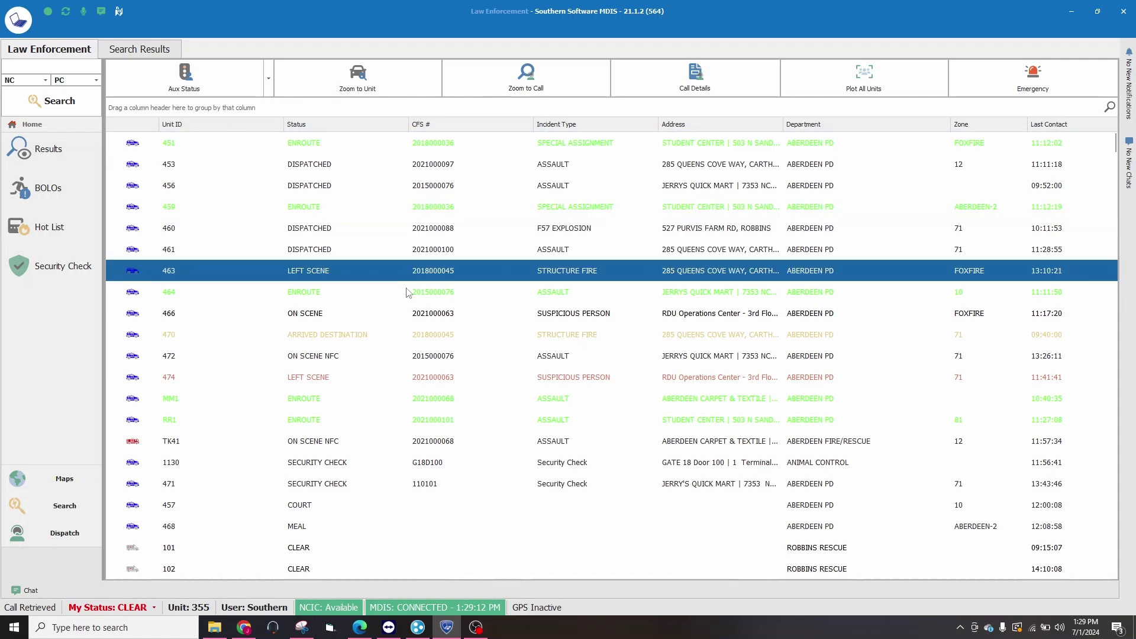
left_click(408, 289)
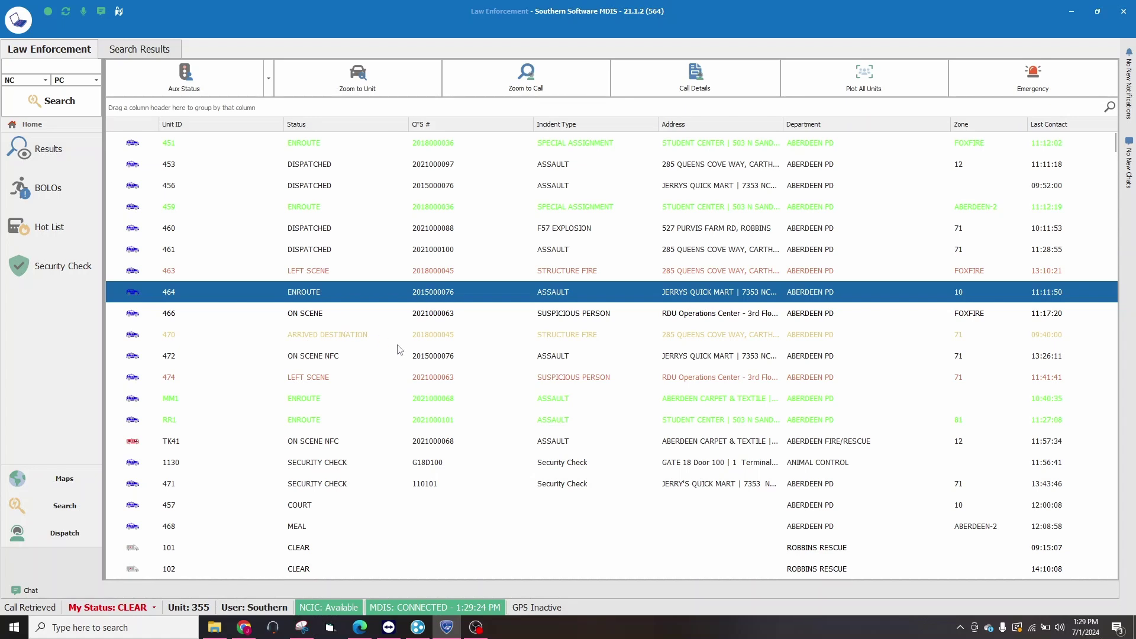
- Cycle the display through both dark night-mode themes and back to the light day theme
key("ctrl+n")
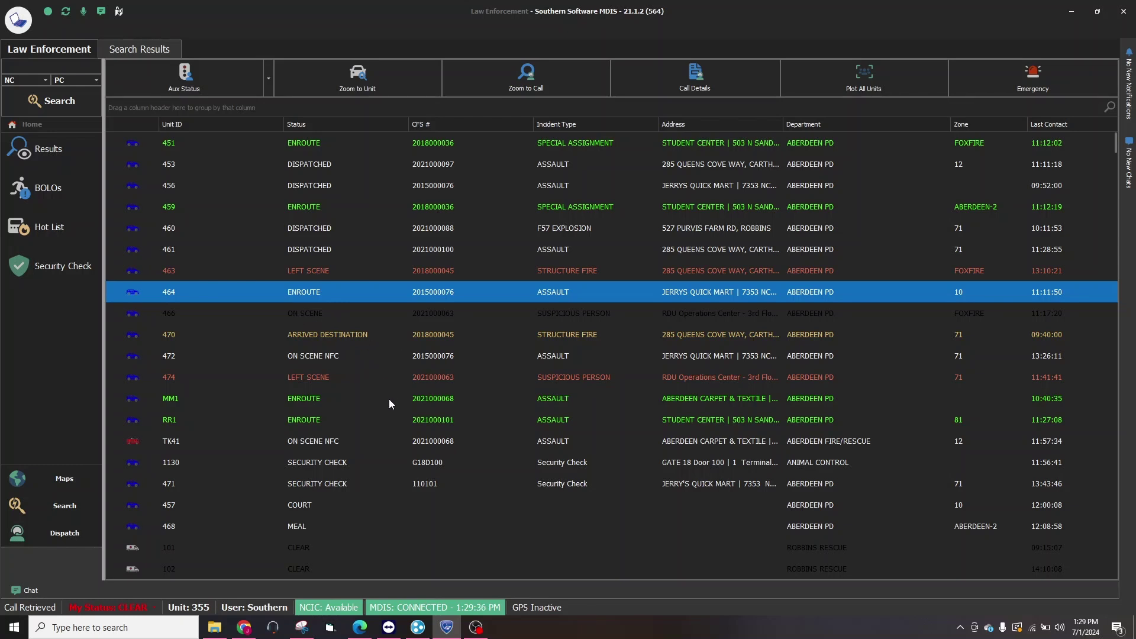
key("ctrl+n")
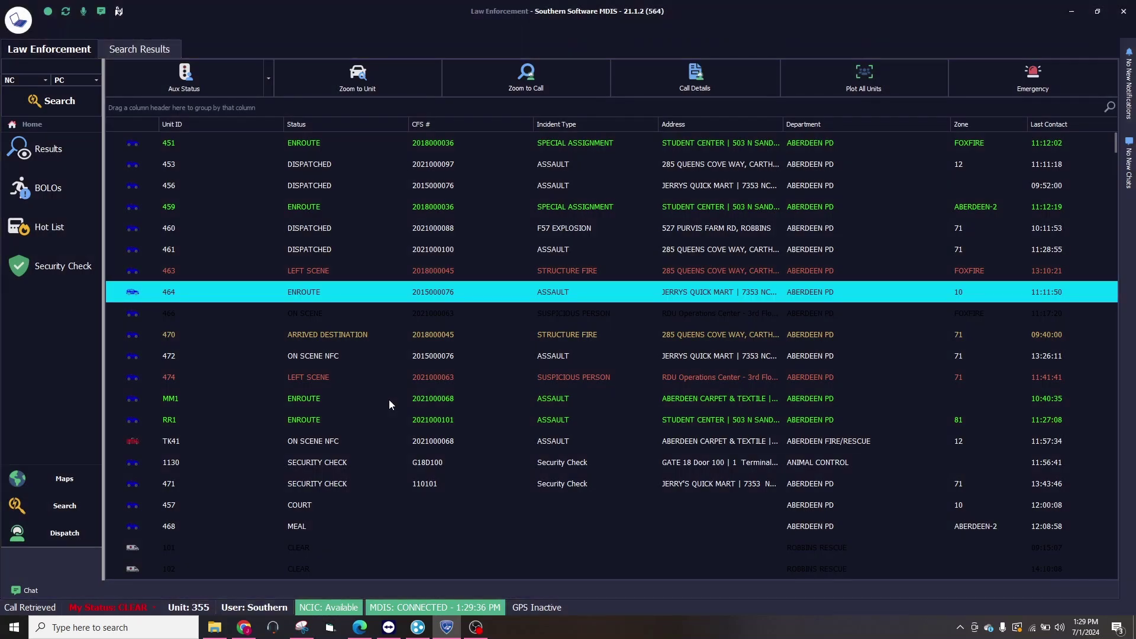
key("ctrl+n")
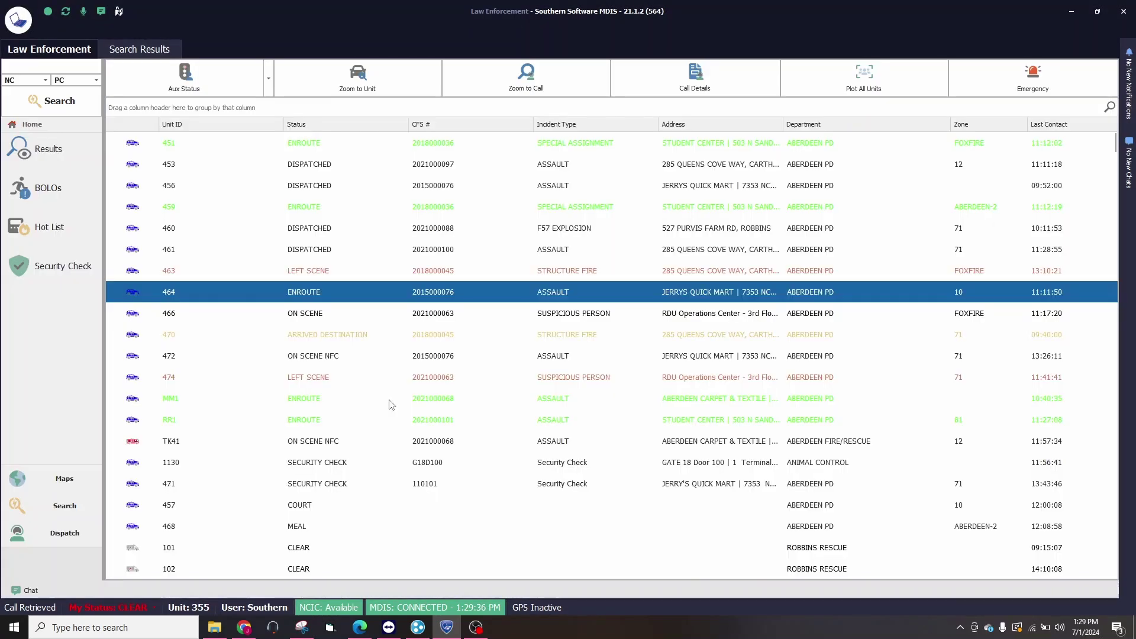
- View the call details of unit 464 with its status time buttons, and return to the home unit list
left_click(697, 79)
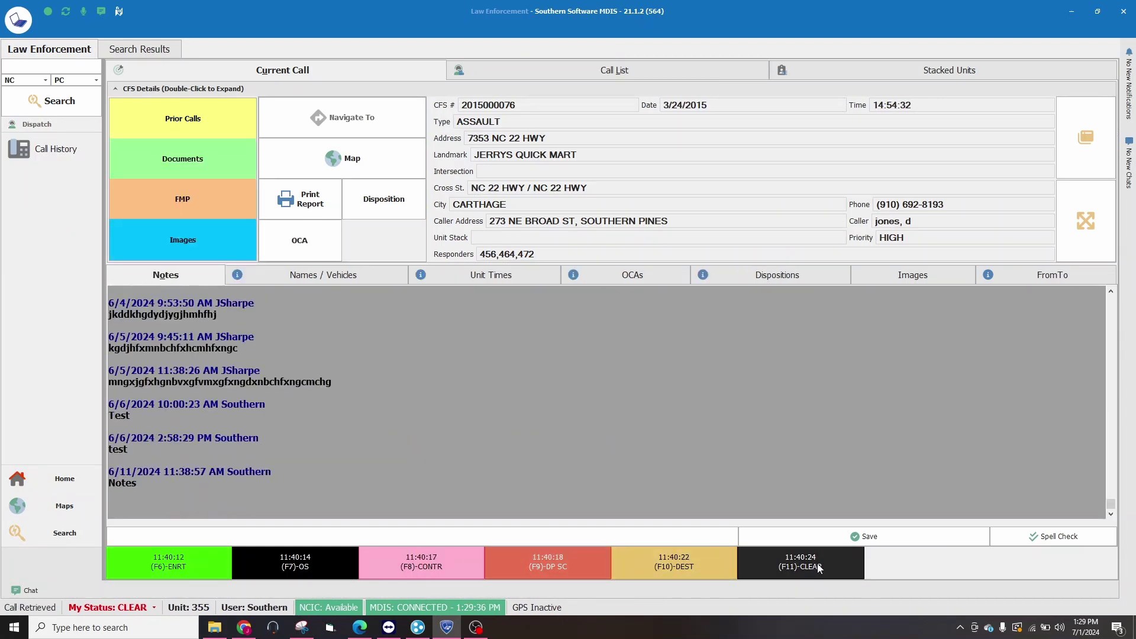
left_click(53, 498)
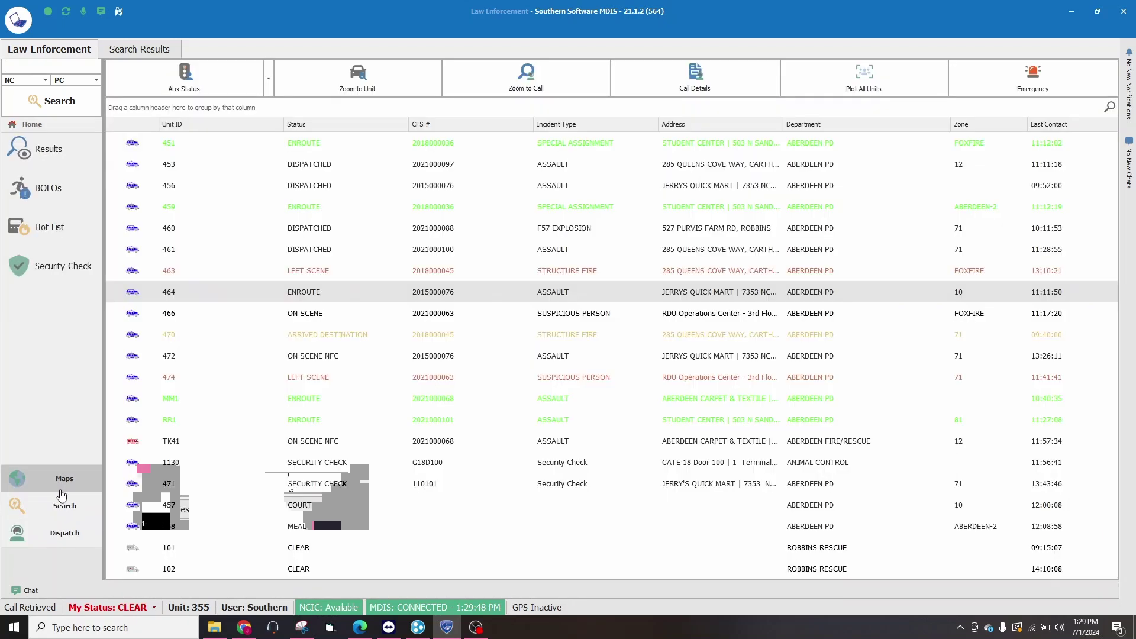
- Select unit 460, and change the unit list's font size to 16
left_click(615, 233)
right_click(615, 234)
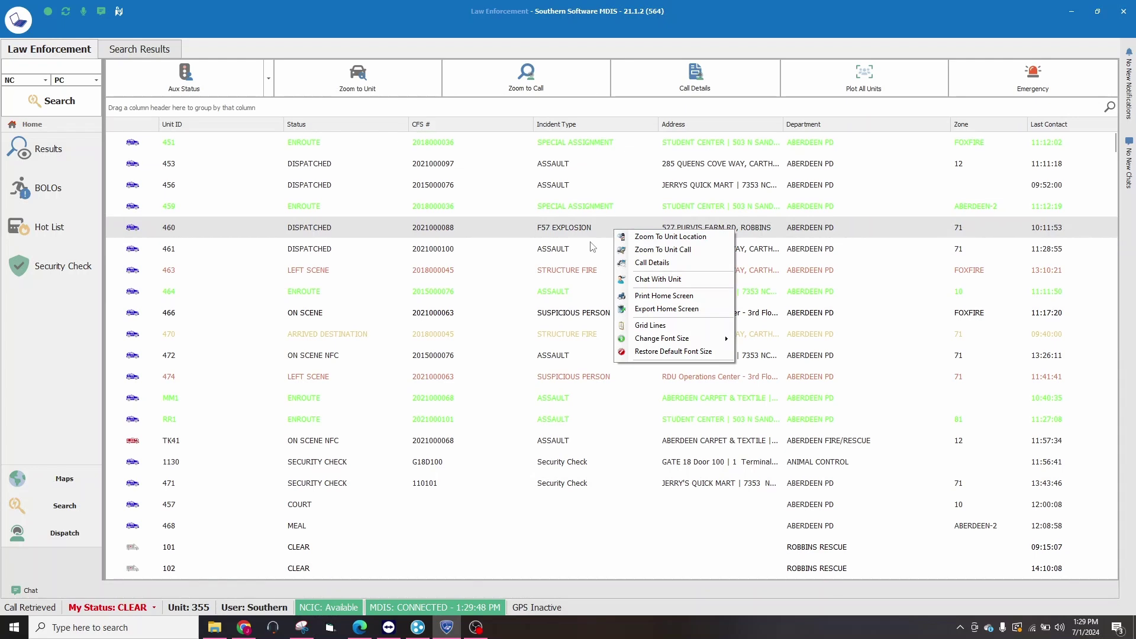
mouse_move(671, 340)
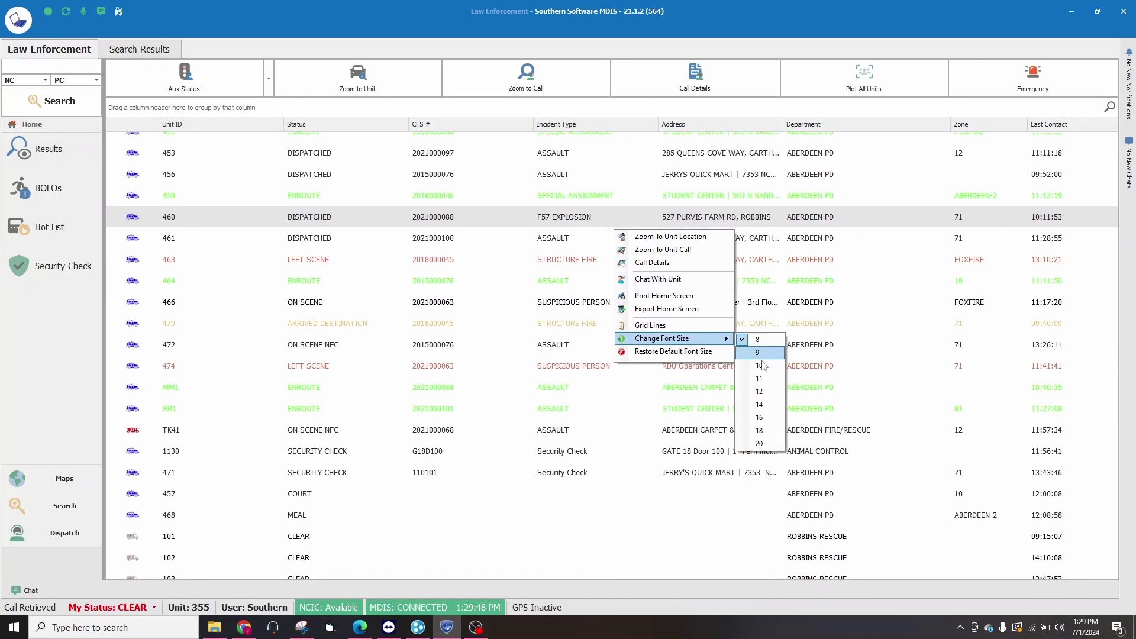
left_click(767, 424)
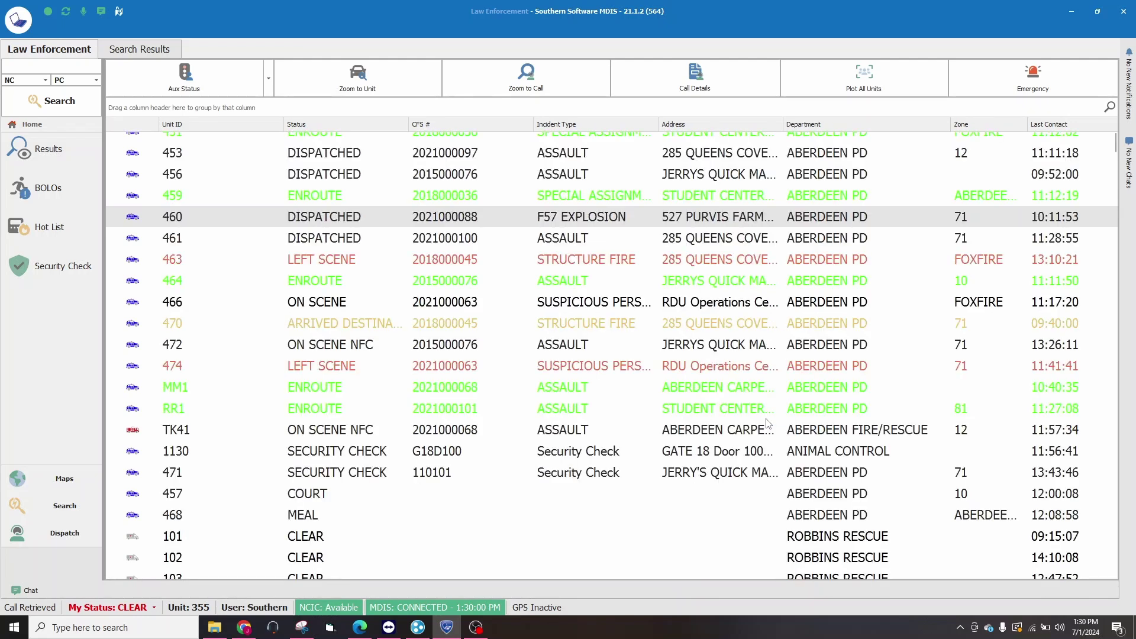
- Enlarge the unit list's font size to 20, and restore the default font size
right_click(561, 231)
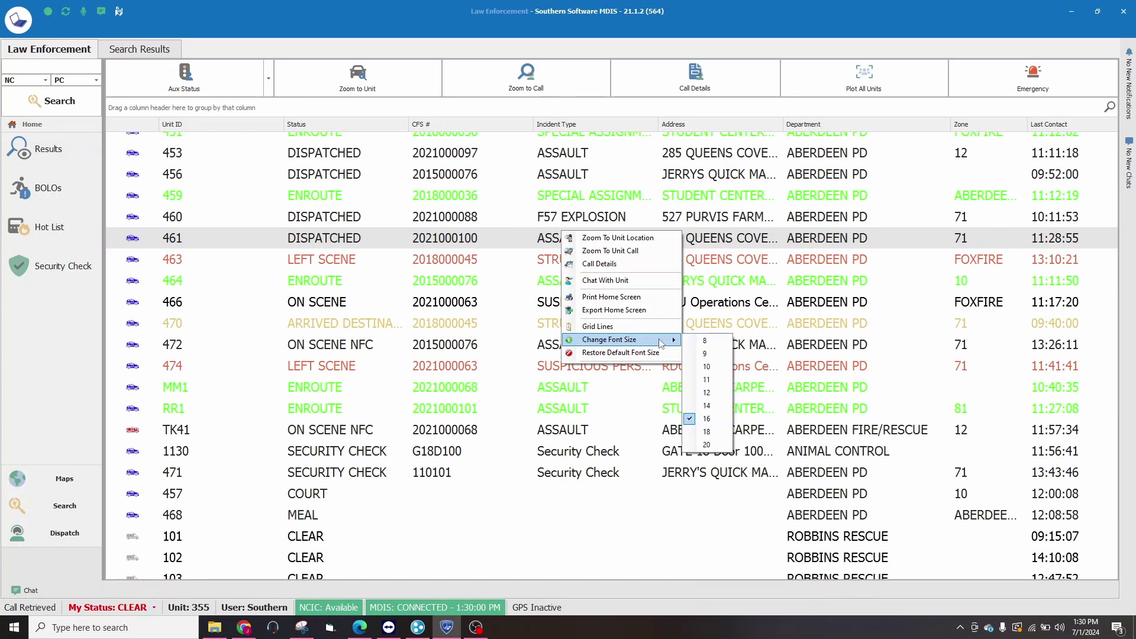
left_click(714, 452)
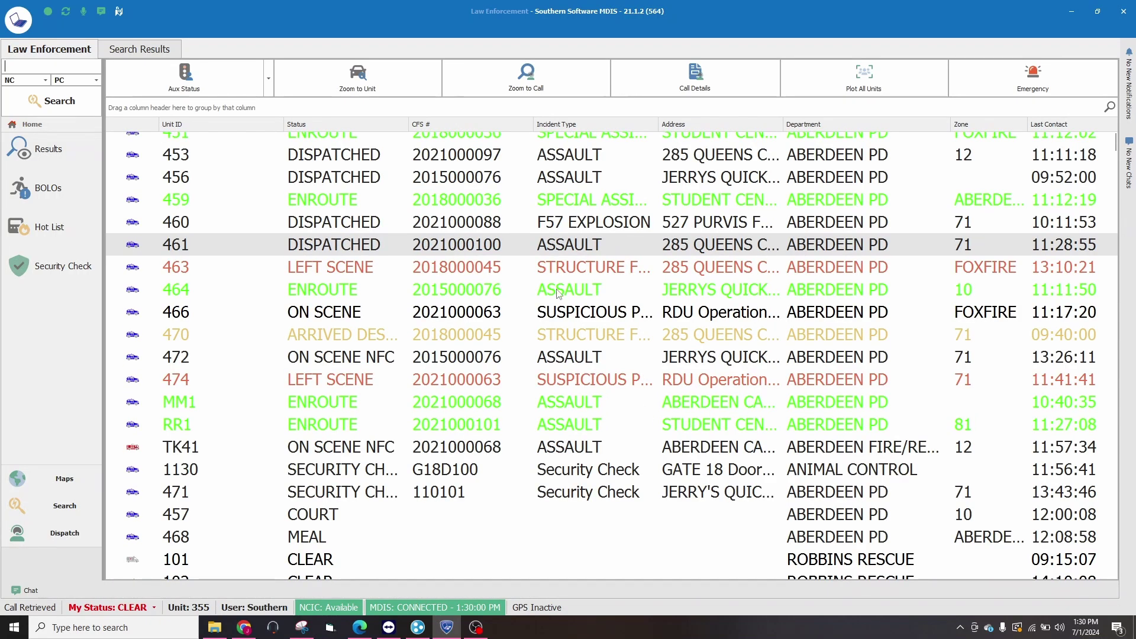
right_click(497, 249)
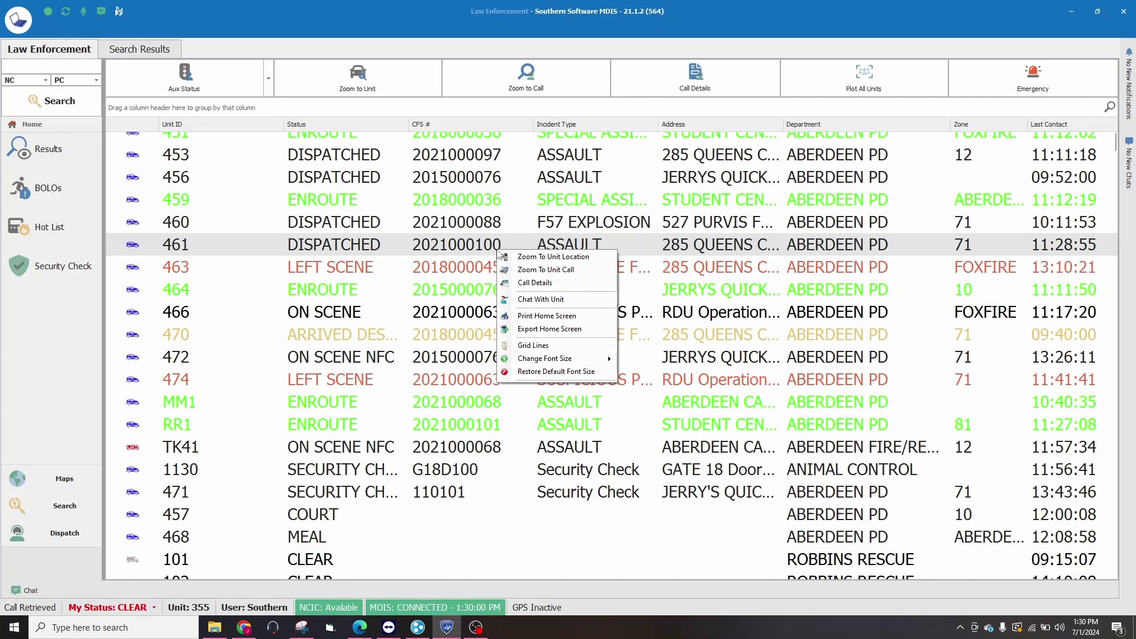
left_click(574, 376)
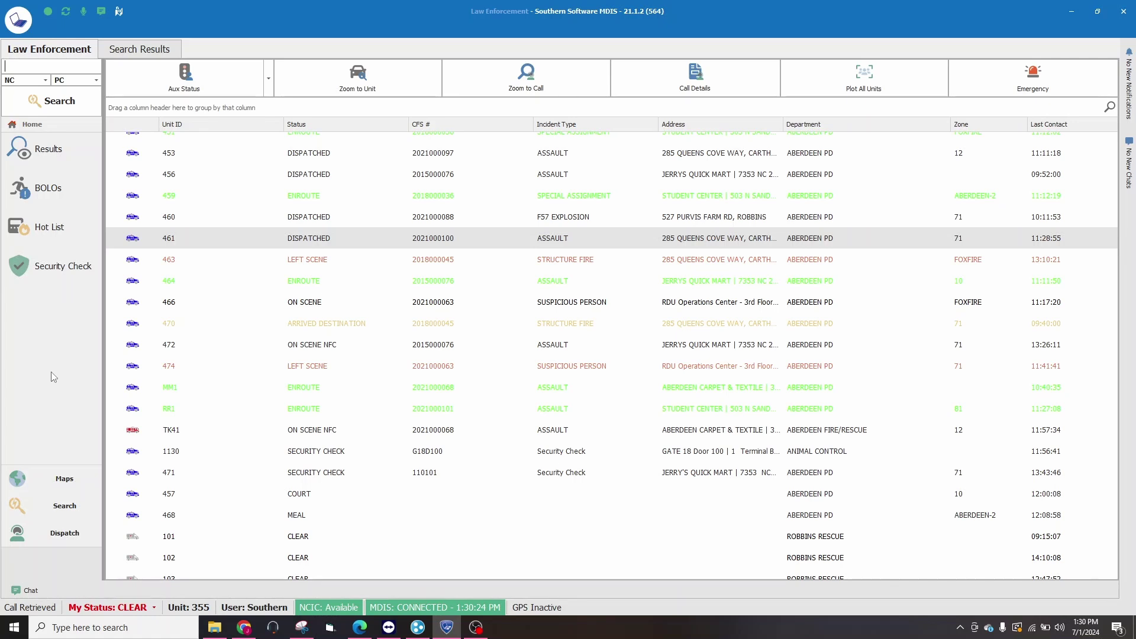
- View the dispatch call list and the call history, and return to the home unit list
left_click(60, 539)
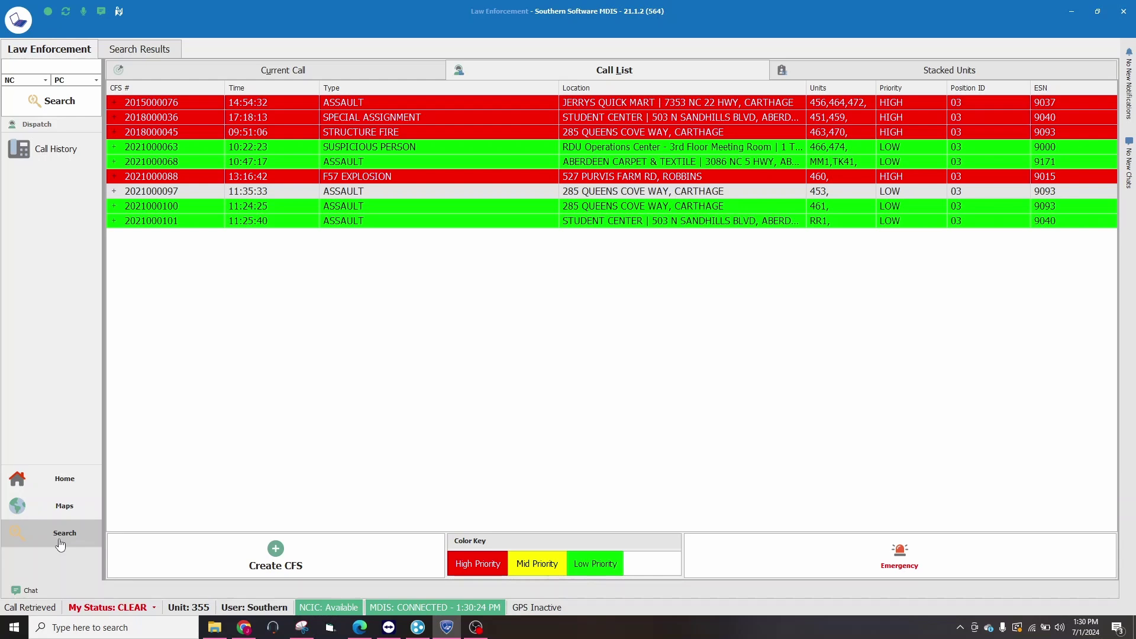
left_click(57, 161)
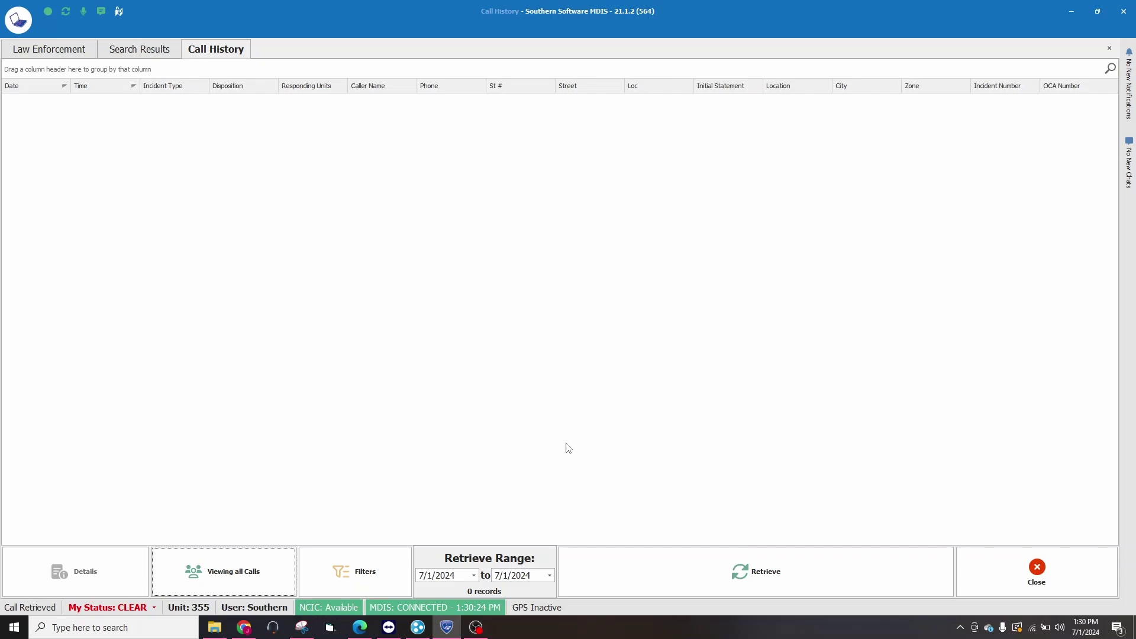
left_click(1036, 568)
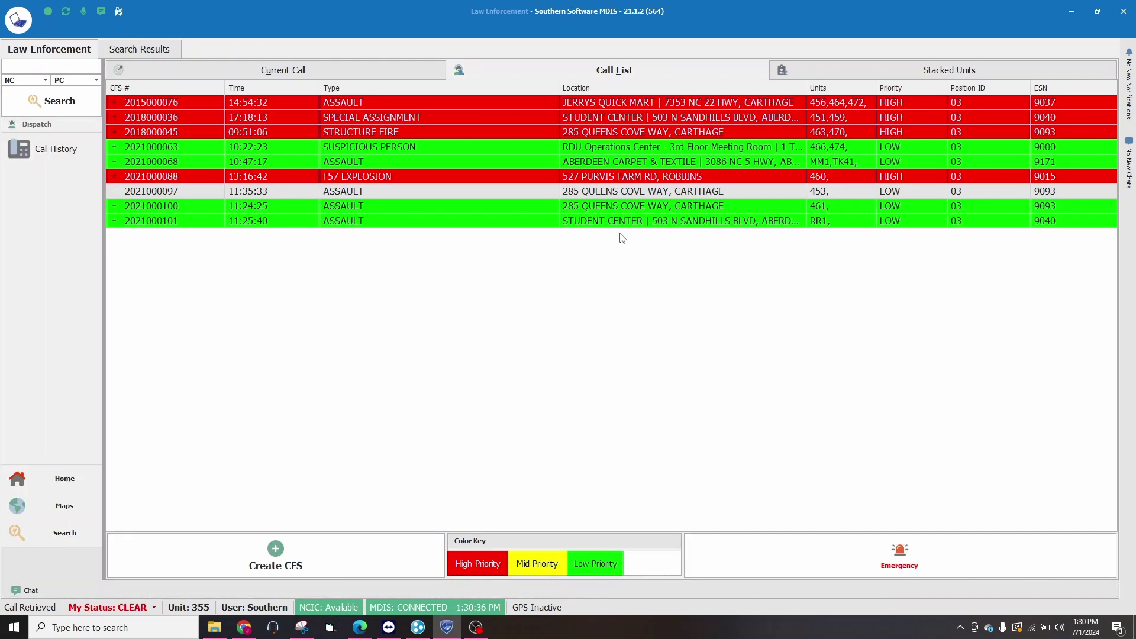
left_click(65, 479)
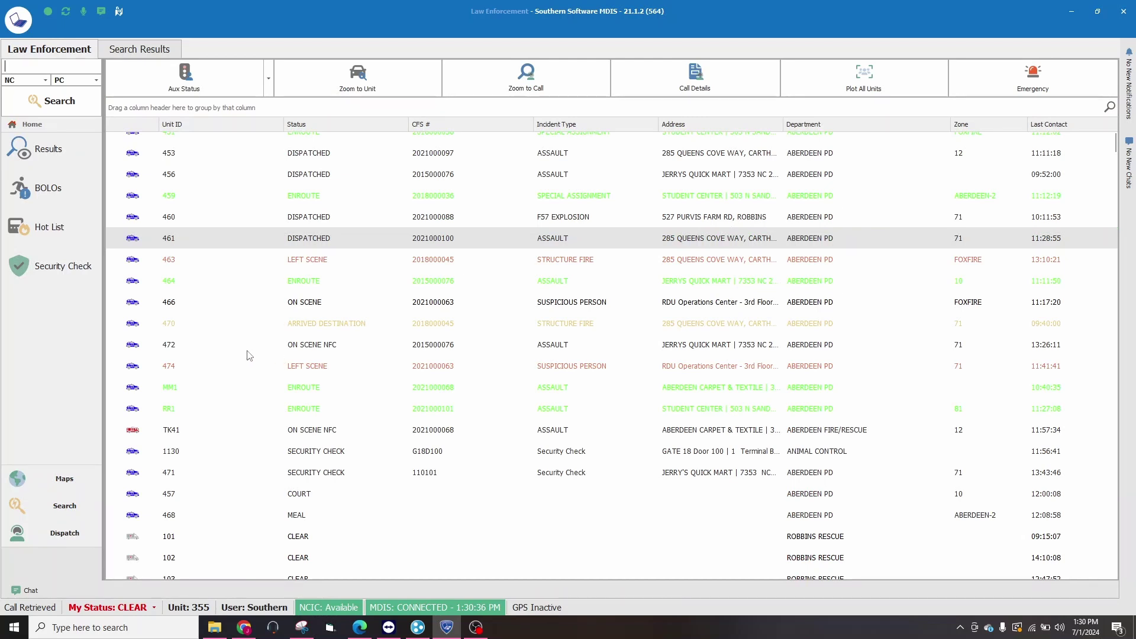
- Open the map at full extent, and widen the view to show the whole county with its plotted units
left_click(53, 482)
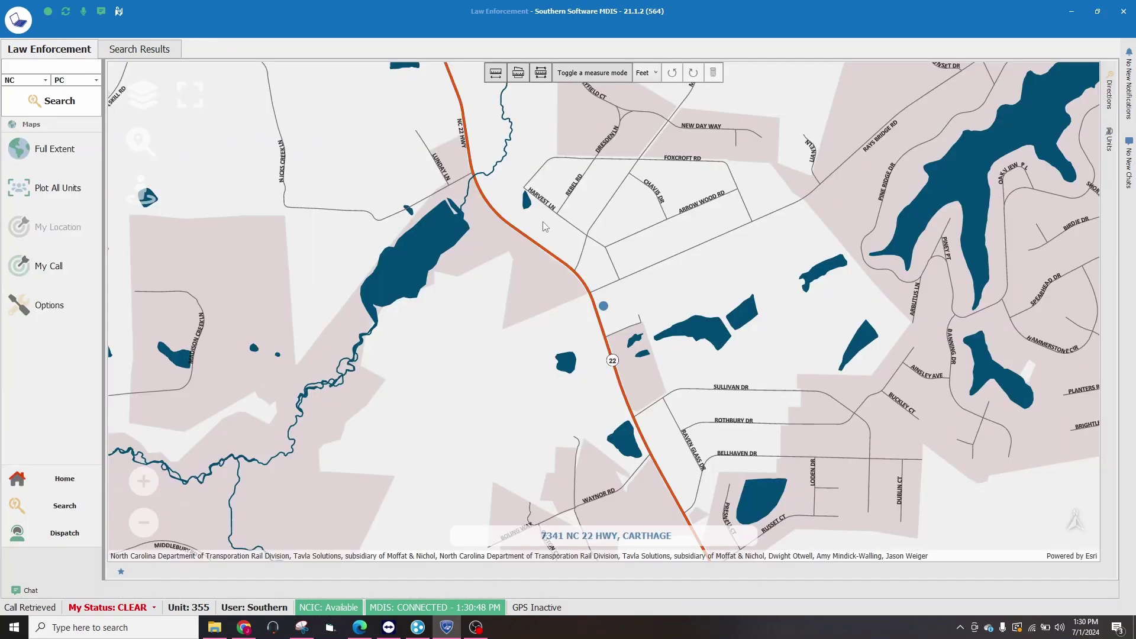
left_click(87, 150)
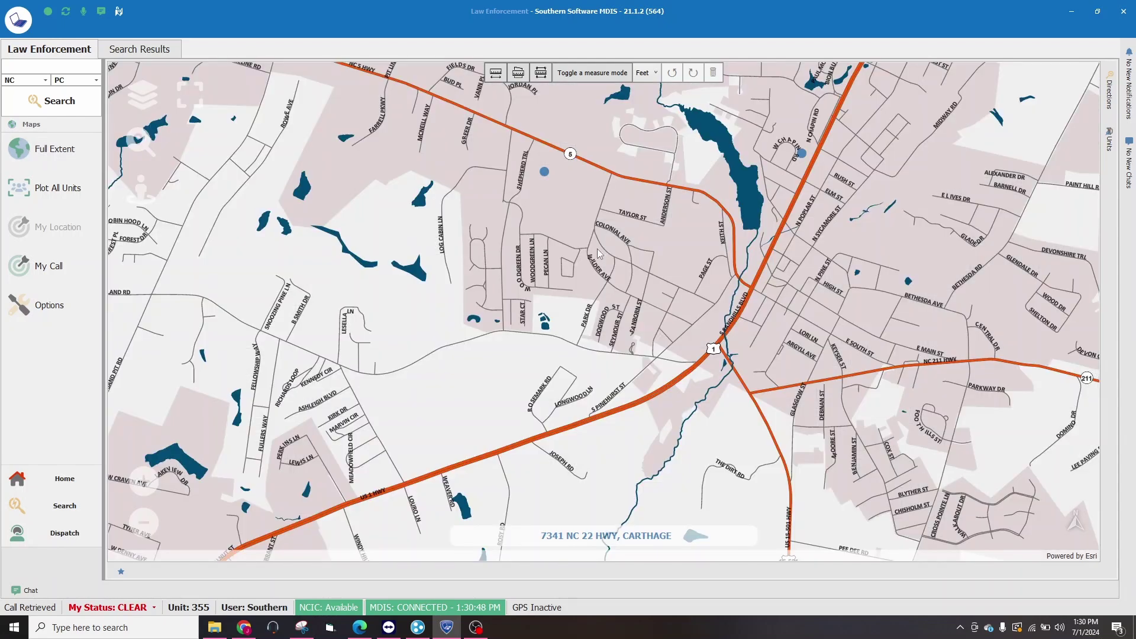
scroll(598, 250, "down", 4)
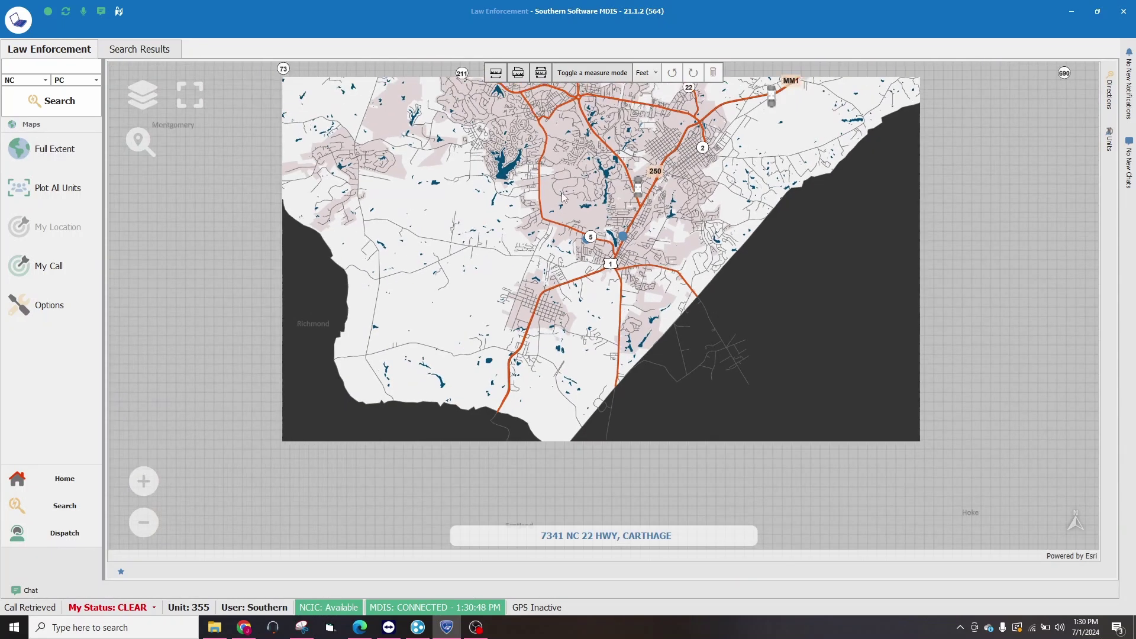
scroll(614, 227, "down", 3)
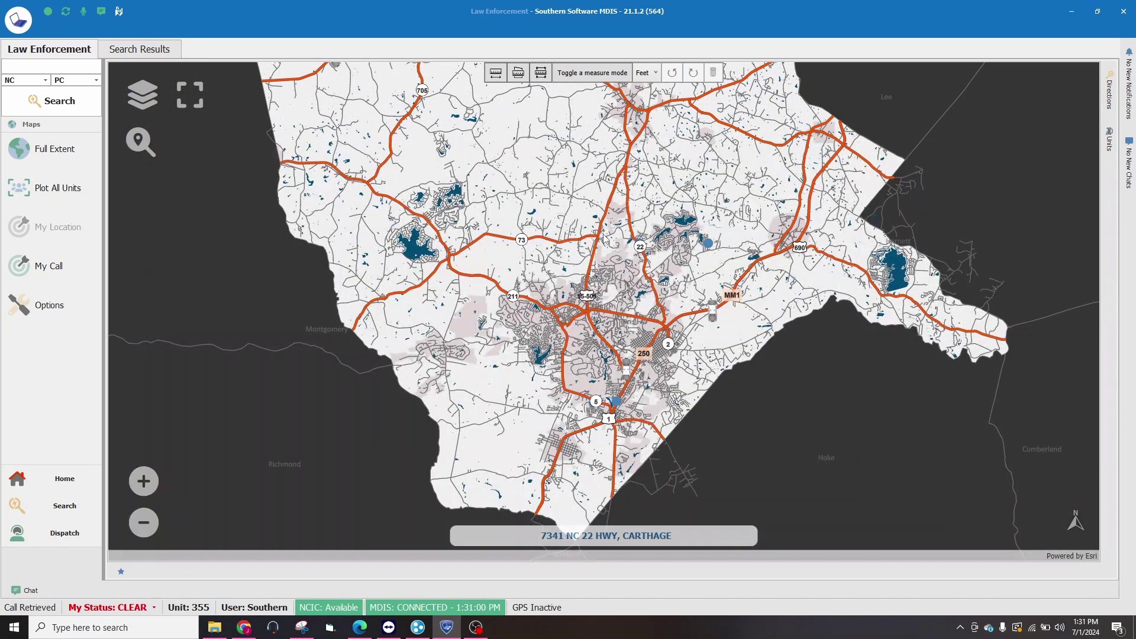
scroll(601, 234, "down", 2)
left_click_drag(588, 231, 586, 302)
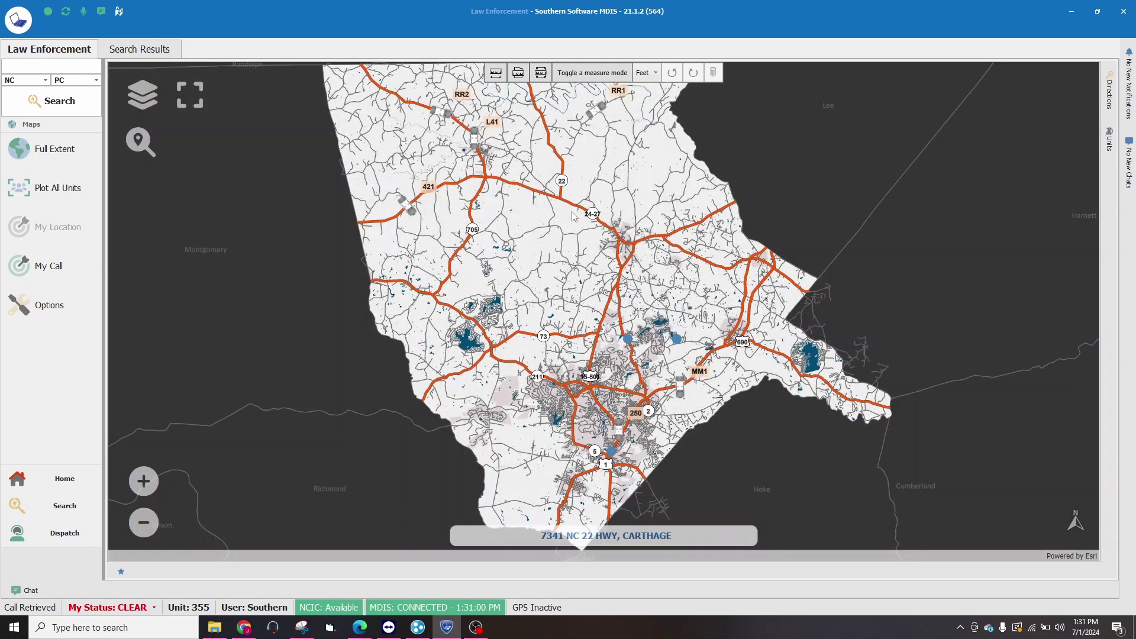
- Switch the map mode from the offline map package to Online
right_click(572, 218)
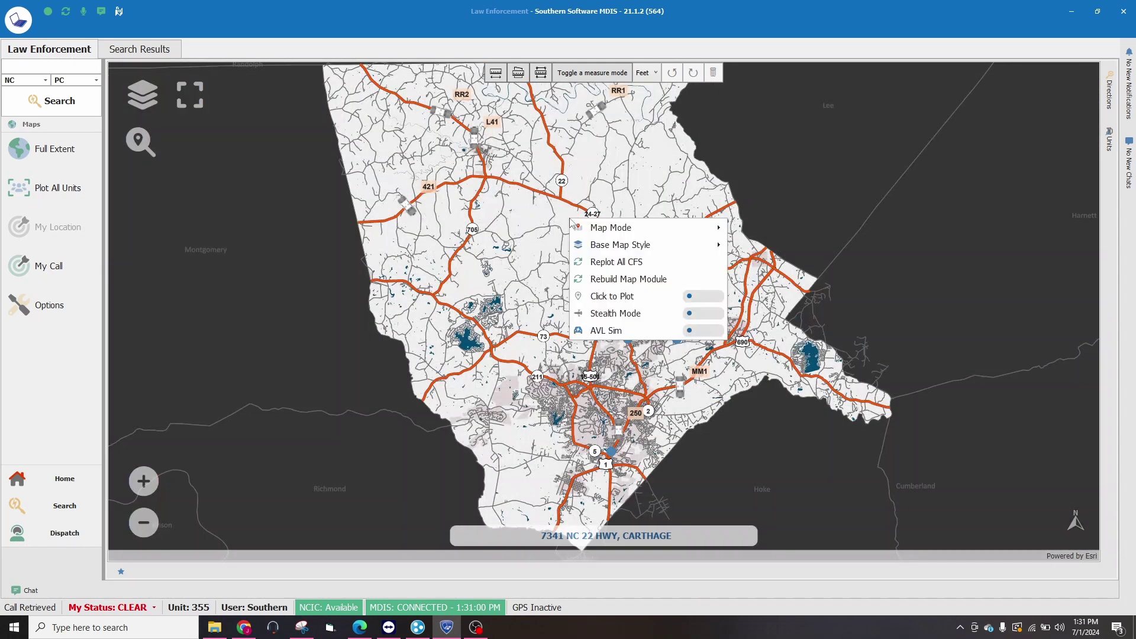
mouse_move(594, 227)
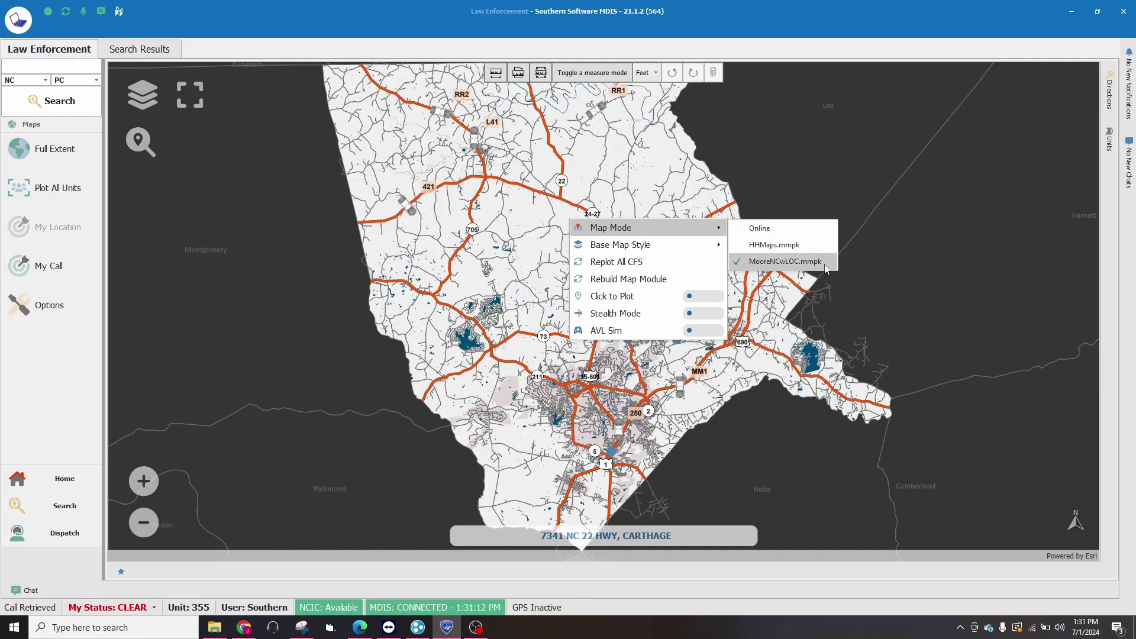
left_click(775, 231)
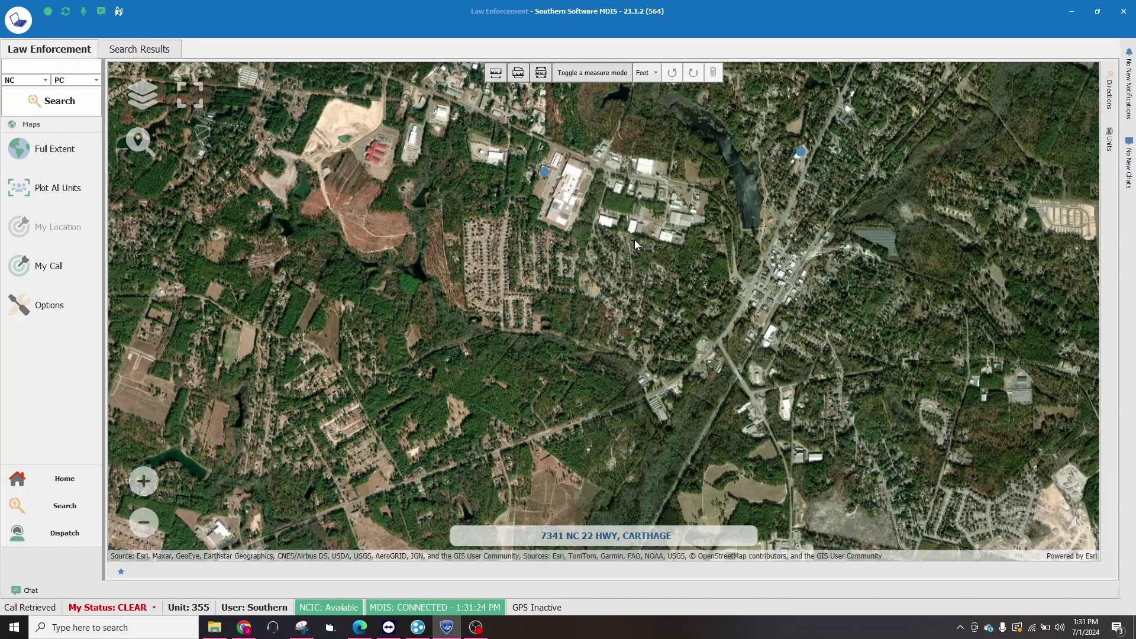
- Switch the base map style to Navigation and view the roads around Aberdeen
scroll(592, 210, "down", 1)
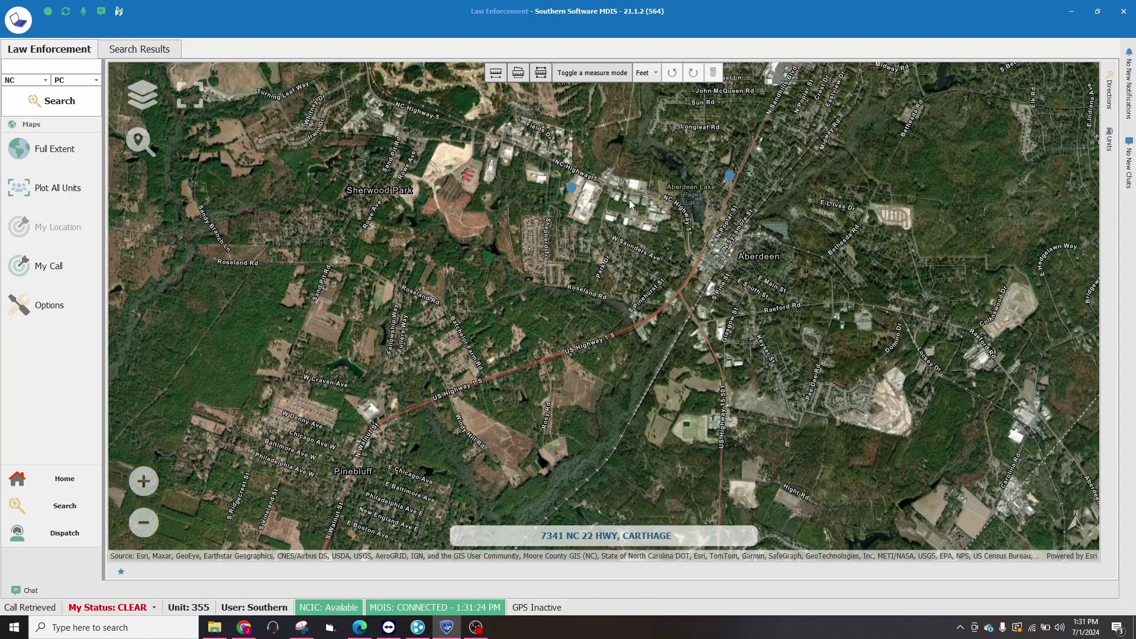
right_click(630, 201)
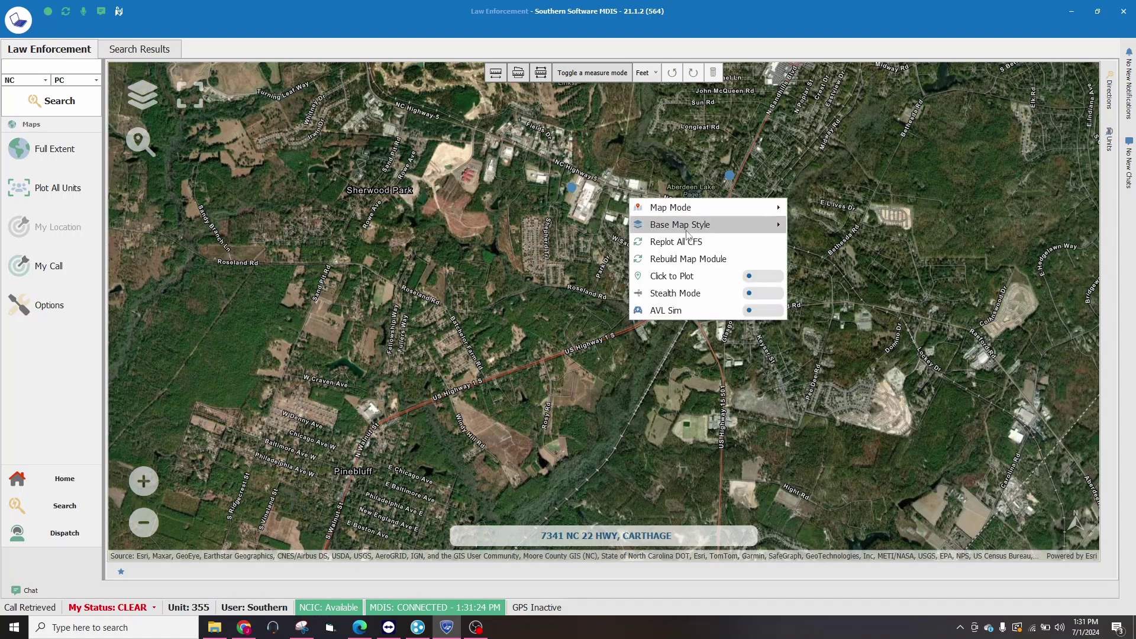
mouse_move(686, 234)
left_click(815, 226)
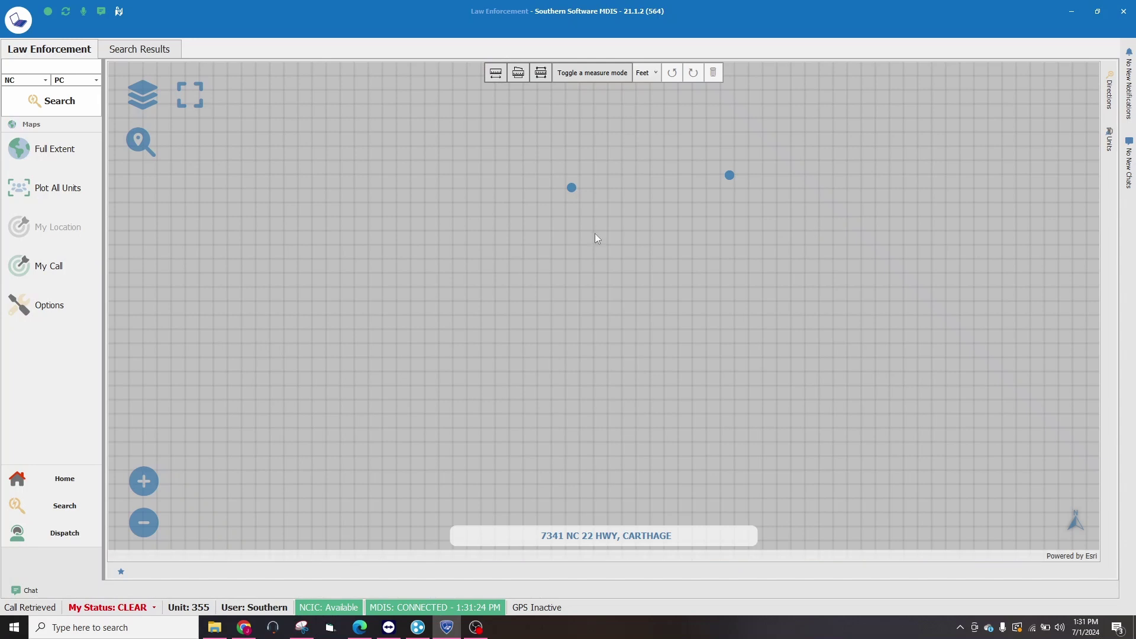
scroll(611, 236, "up", 1)
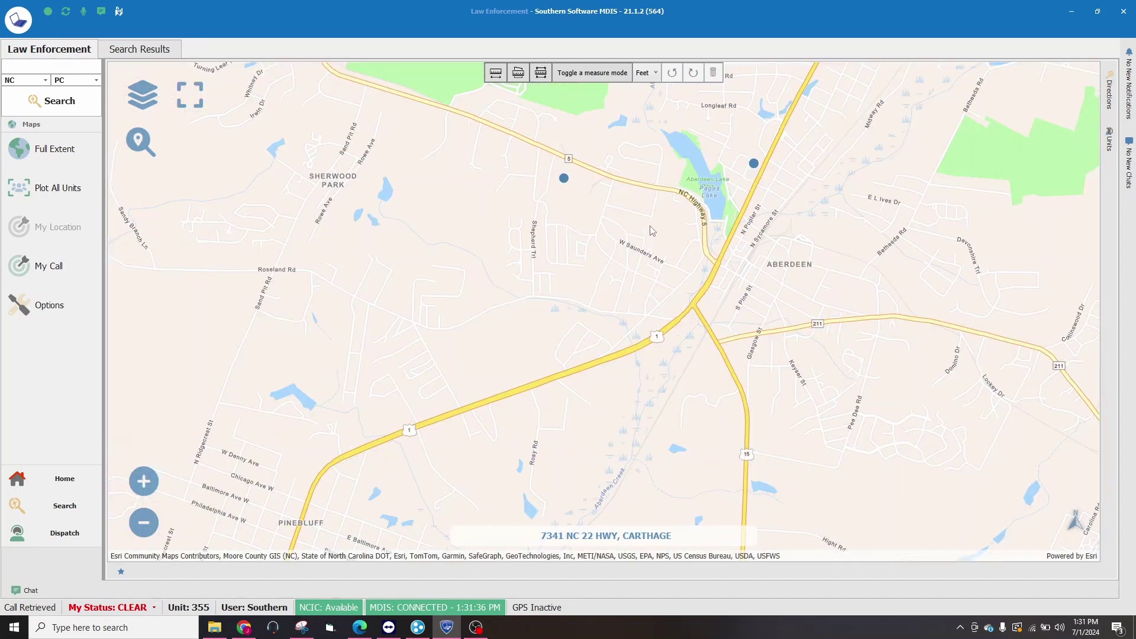
left_click_drag(651, 231, 617, 259)
- Change the base map style to Navigation - Night
right_click(639, 233)
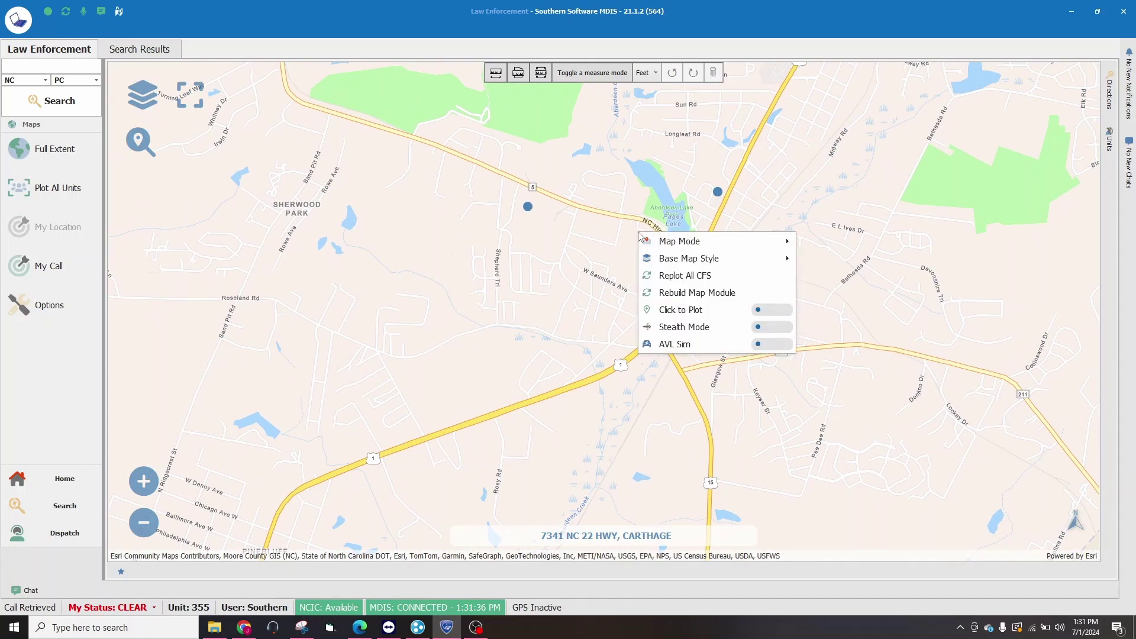
mouse_move(697, 264)
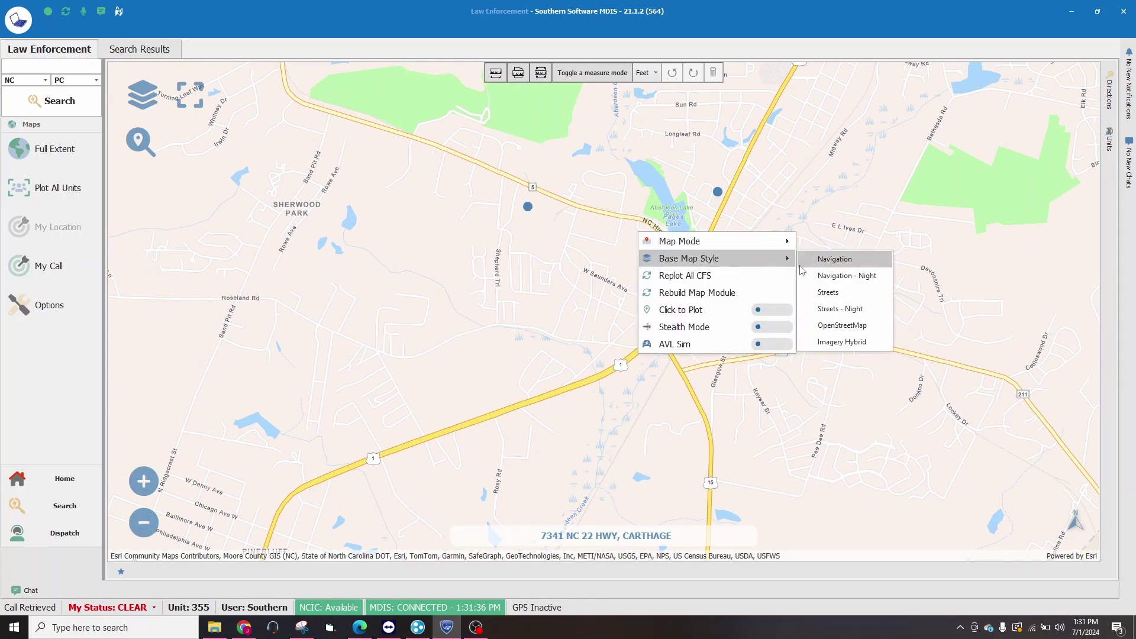
left_click(859, 278)
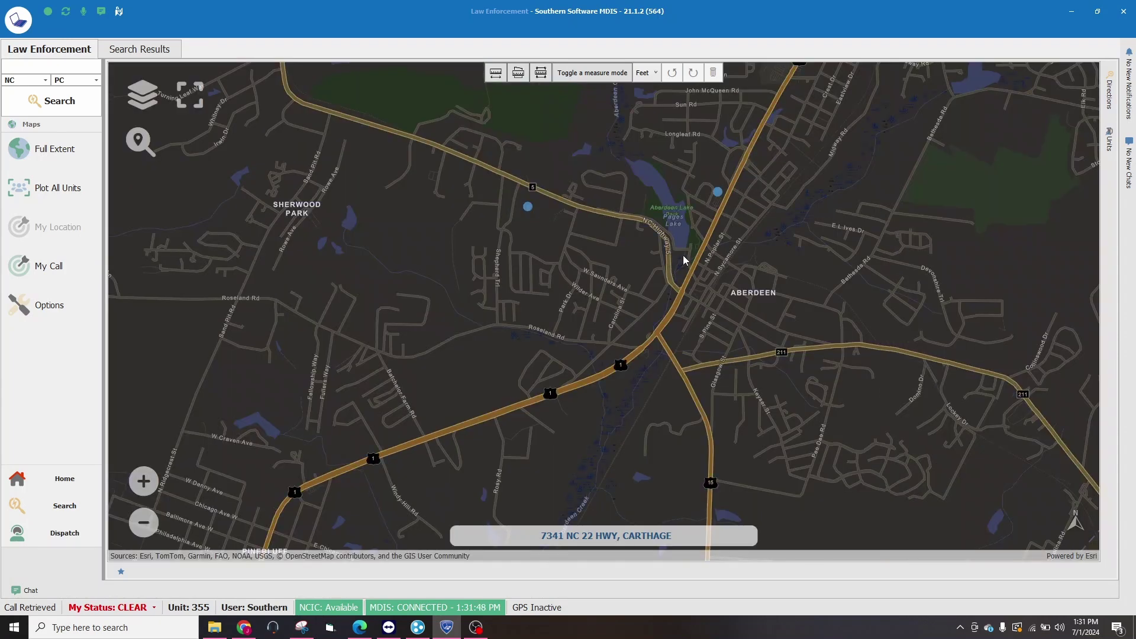
- Change the base map style to OpenStreetMap
right_click(684, 257)
mouse_move(766, 288)
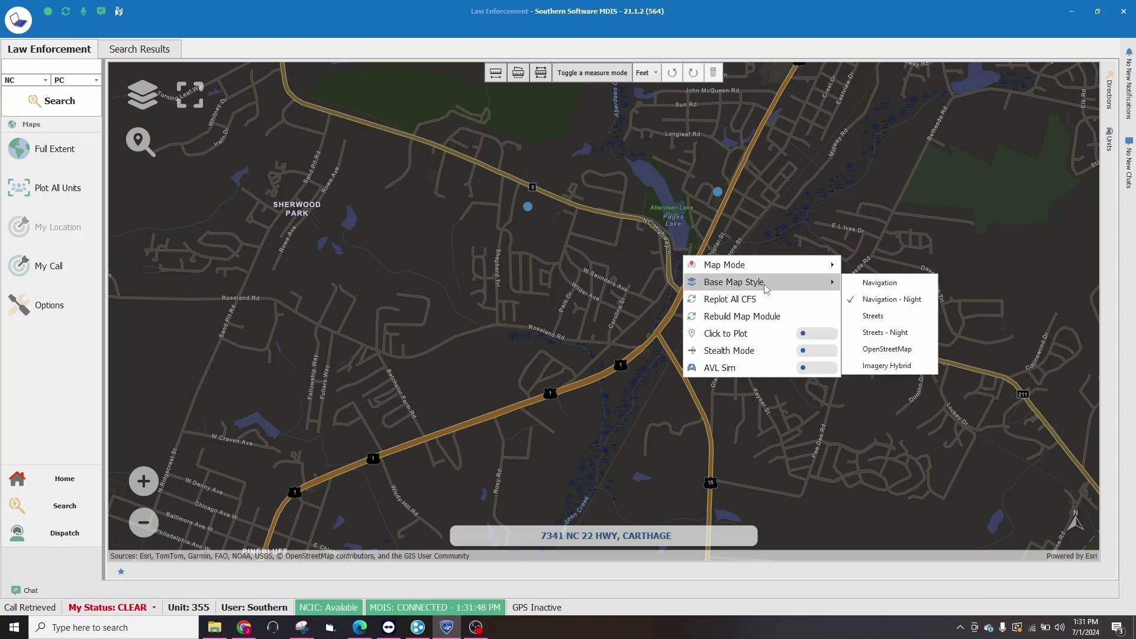
left_click(893, 350)
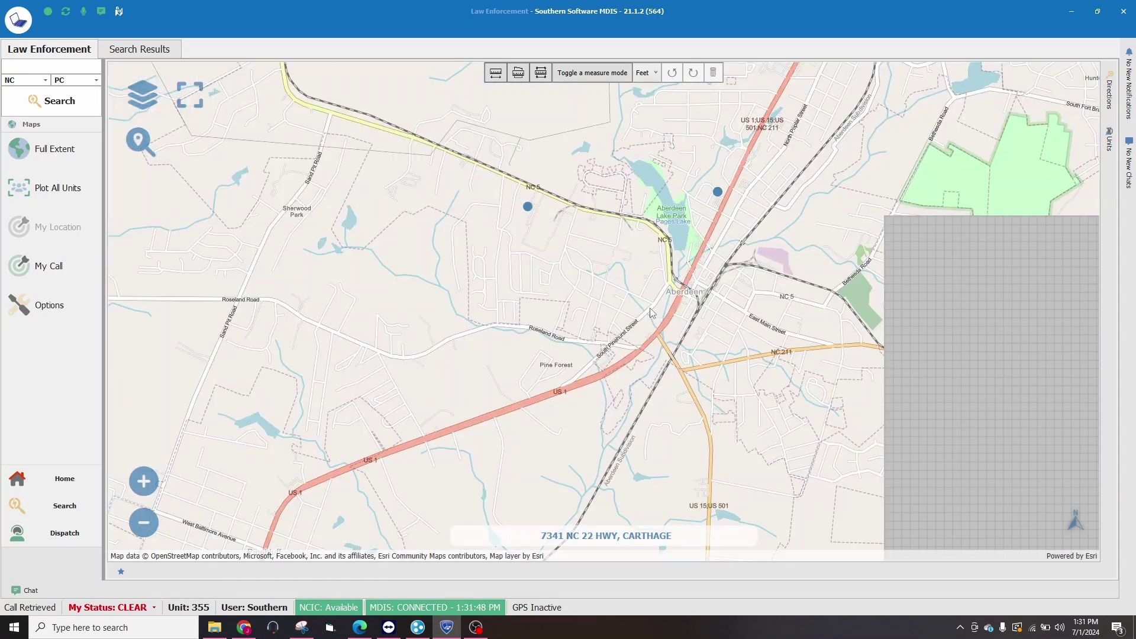
- Examine the streets, buildings and named places in downtown Aberdeen, up close around the police department
scroll(665, 297, "up", 1)
left_click_drag(720, 267, 667, 267)
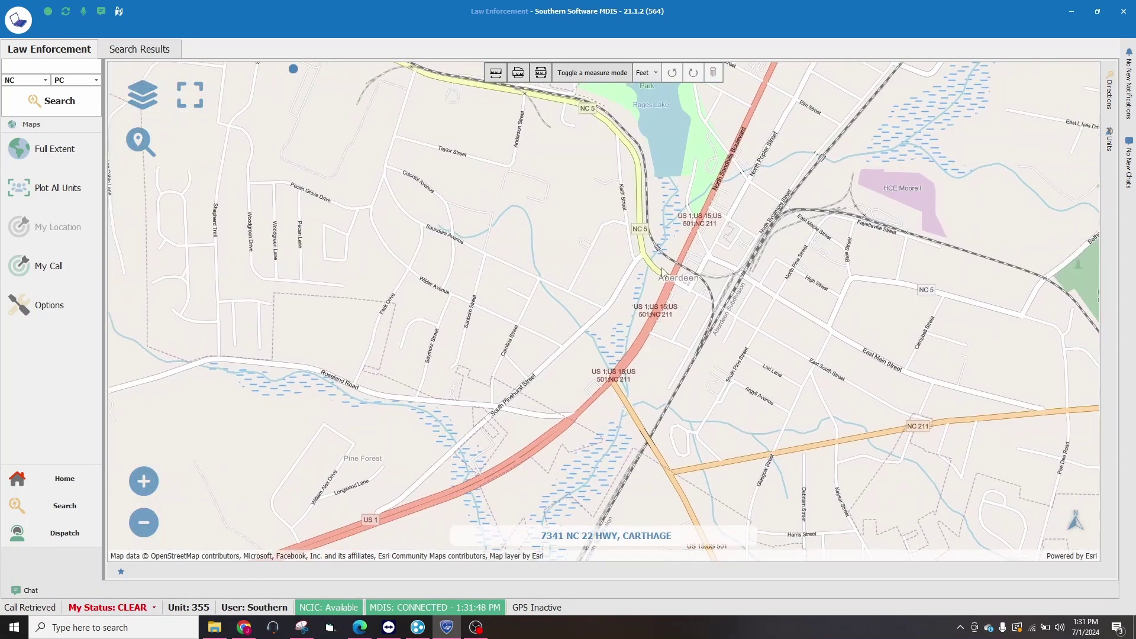
scroll(667, 271, "up", 1)
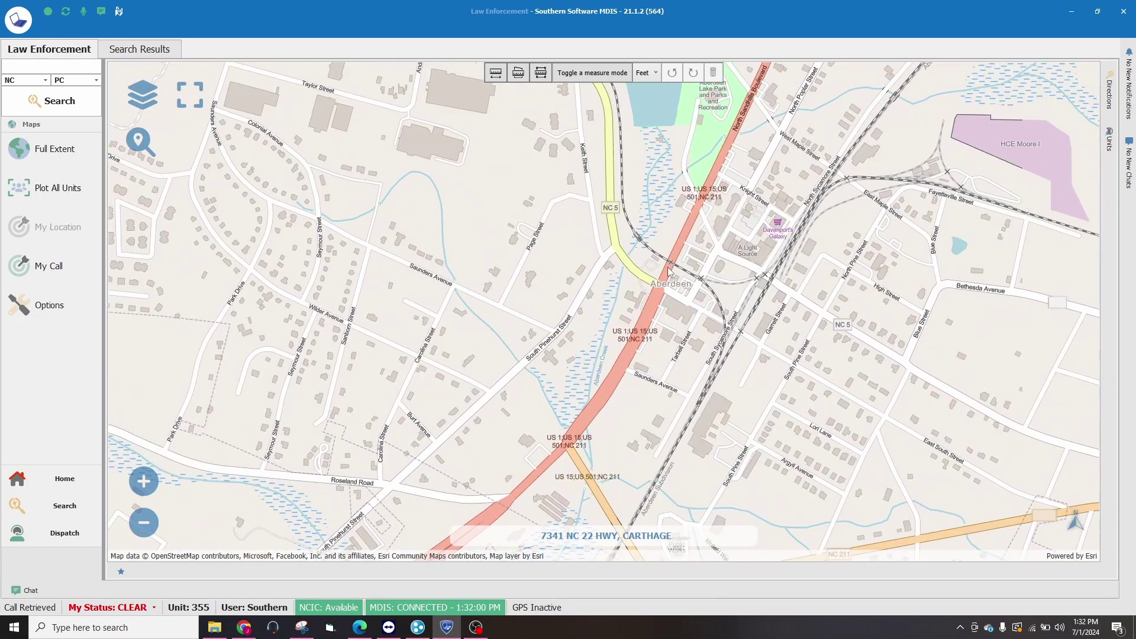
scroll(669, 272, "up", 1)
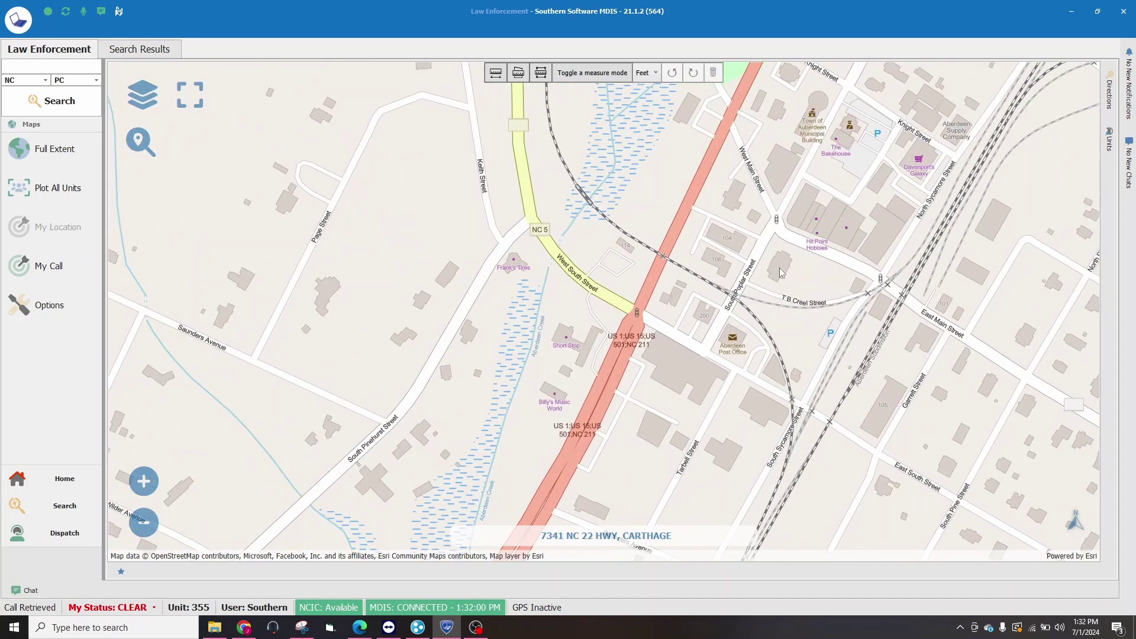
left_click_drag(909, 263, 782, 280)
scroll(780, 276, "up", 1)
left_click_drag(724, 254, 674, 374)
left_click_drag(711, 162, 665, 348)
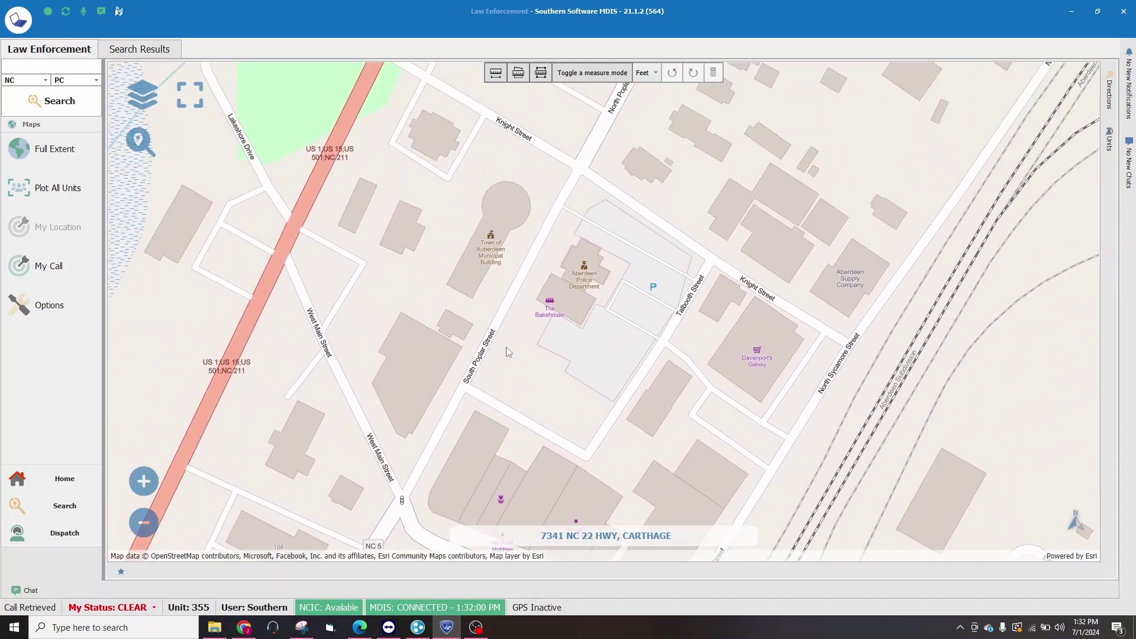
- Change the base map style of the downtown Aberdeen view to Imagery Hybrid
right_click(677, 228)
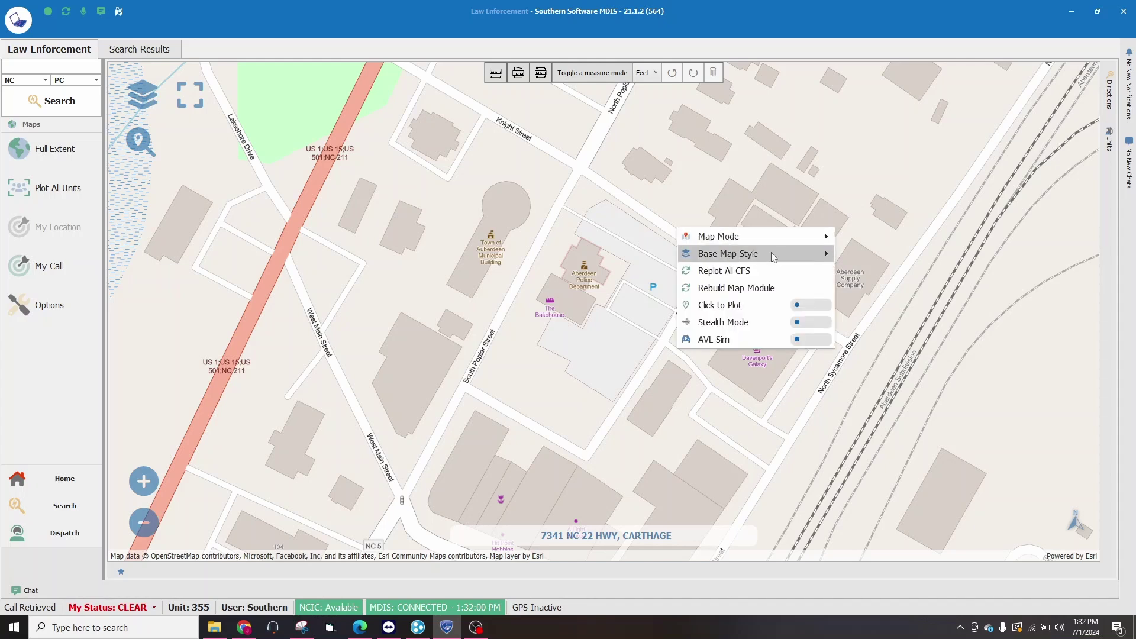
mouse_move(794, 262)
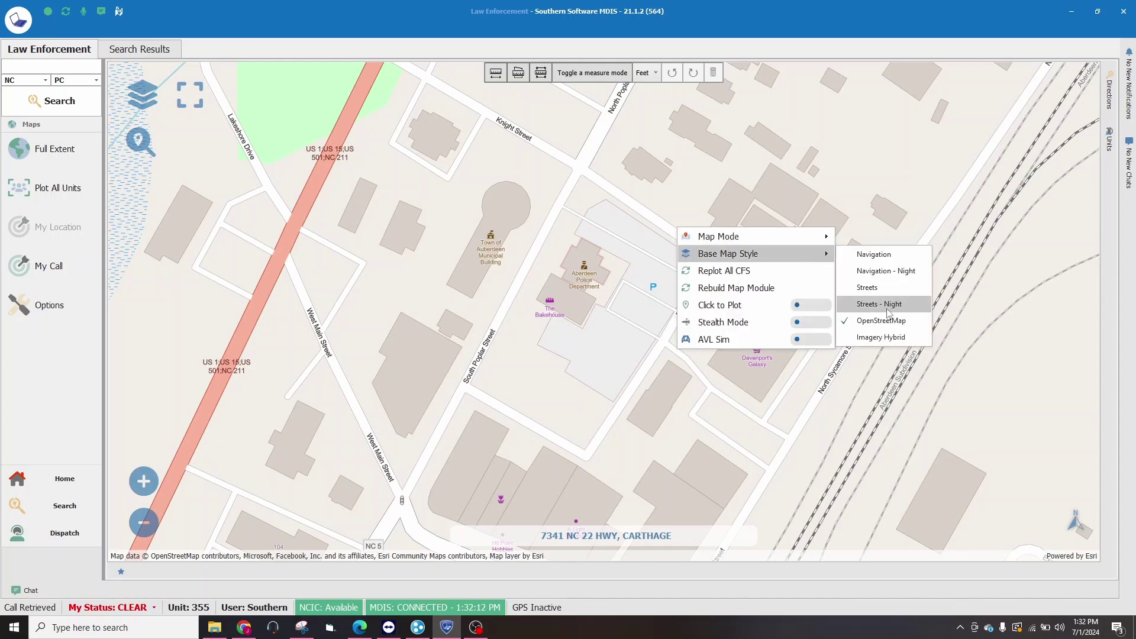
left_click(879, 337)
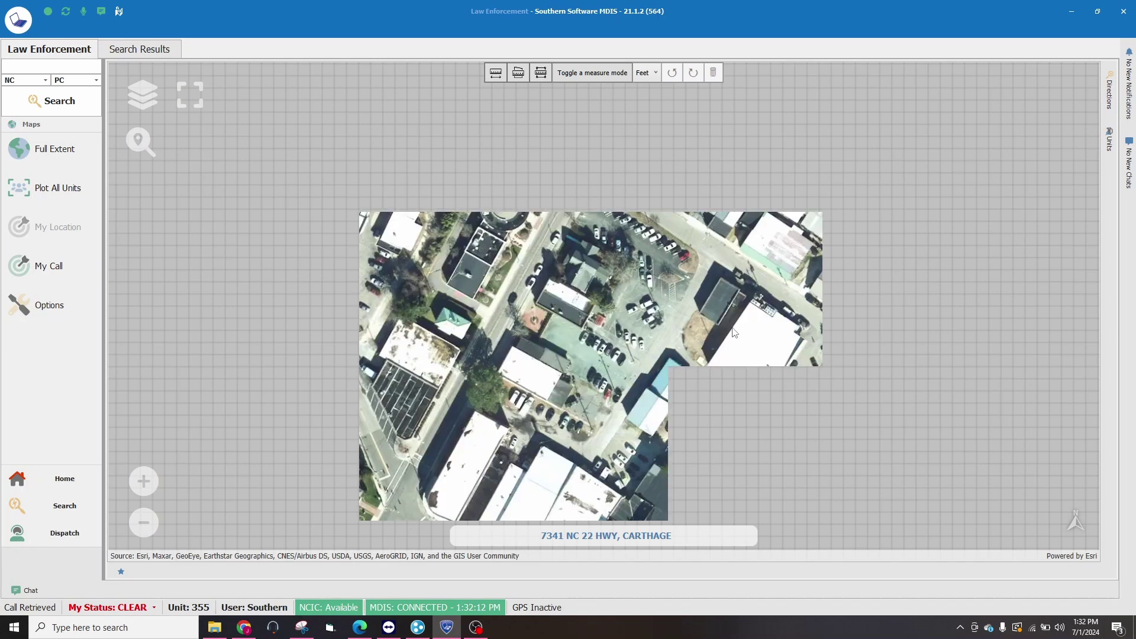
- Examine the satellite imagery and street labels from downtown Aberdeen out to Aberdeen Lake Park and NC Highway 5
scroll(737, 327, "down", 2)
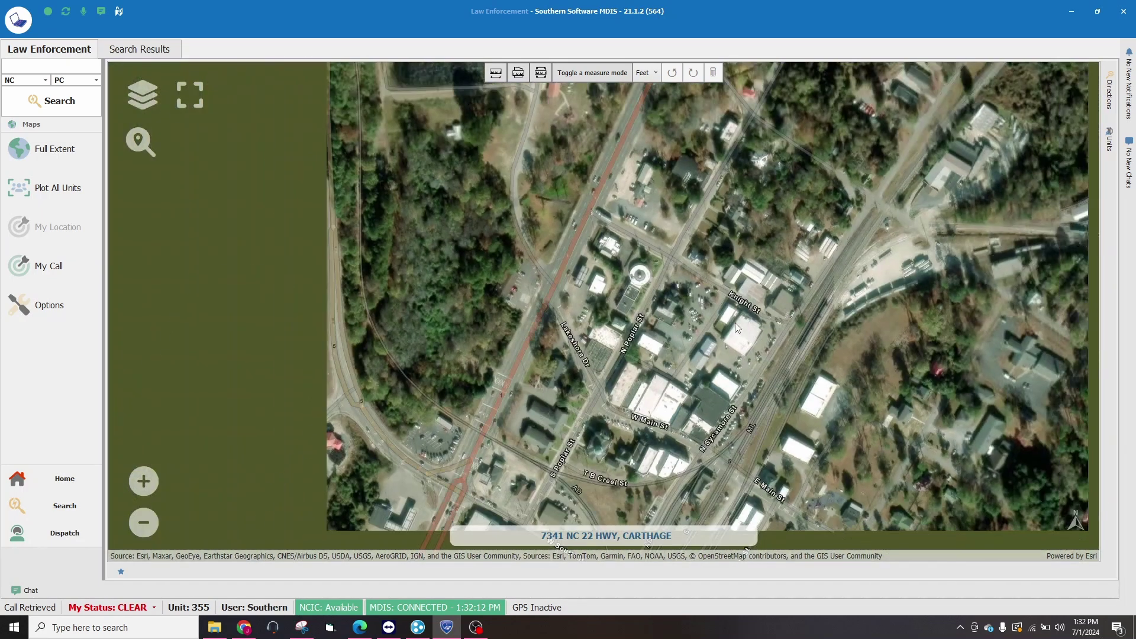
scroll(733, 246, "up", 1)
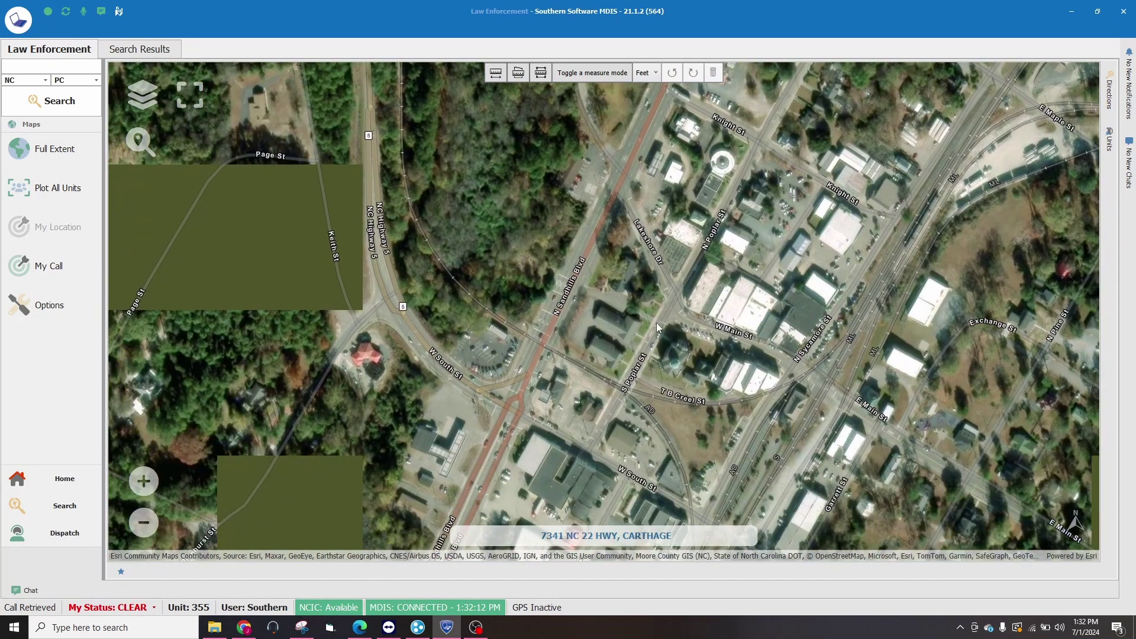
left_click_drag(655, 324, 711, 304)
scroll(621, 318, "down", 2)
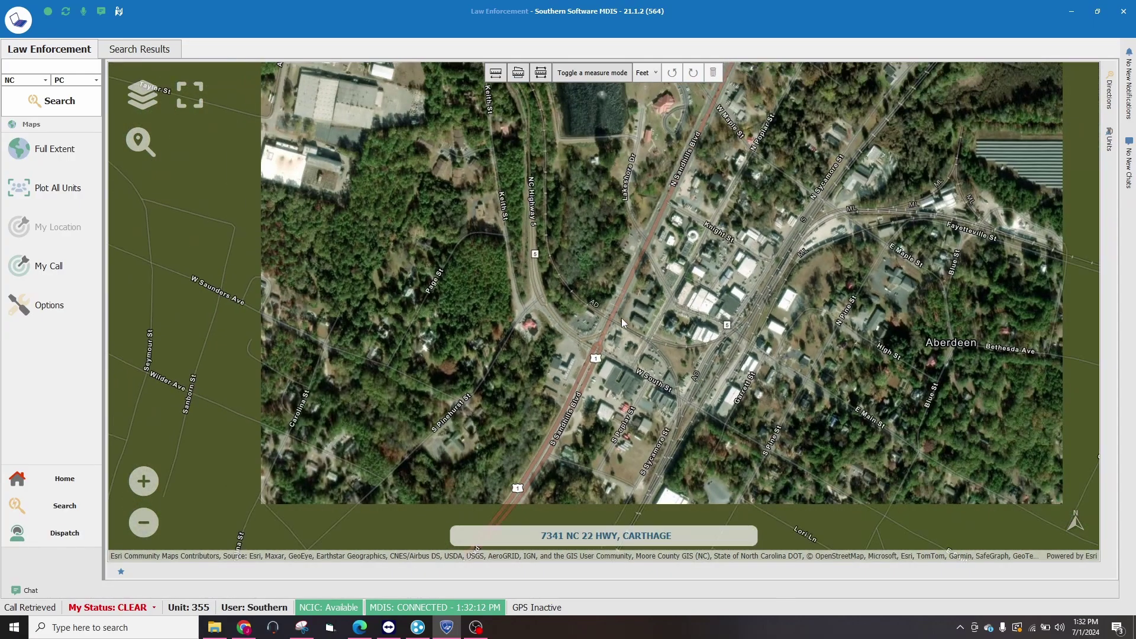
scroll(621, 318, "up", 2)
left_click_drag(527, 282, 768, 457)
left_click_drag(619, 223, 710, 475)
scroll(653, 266, "down", 3)
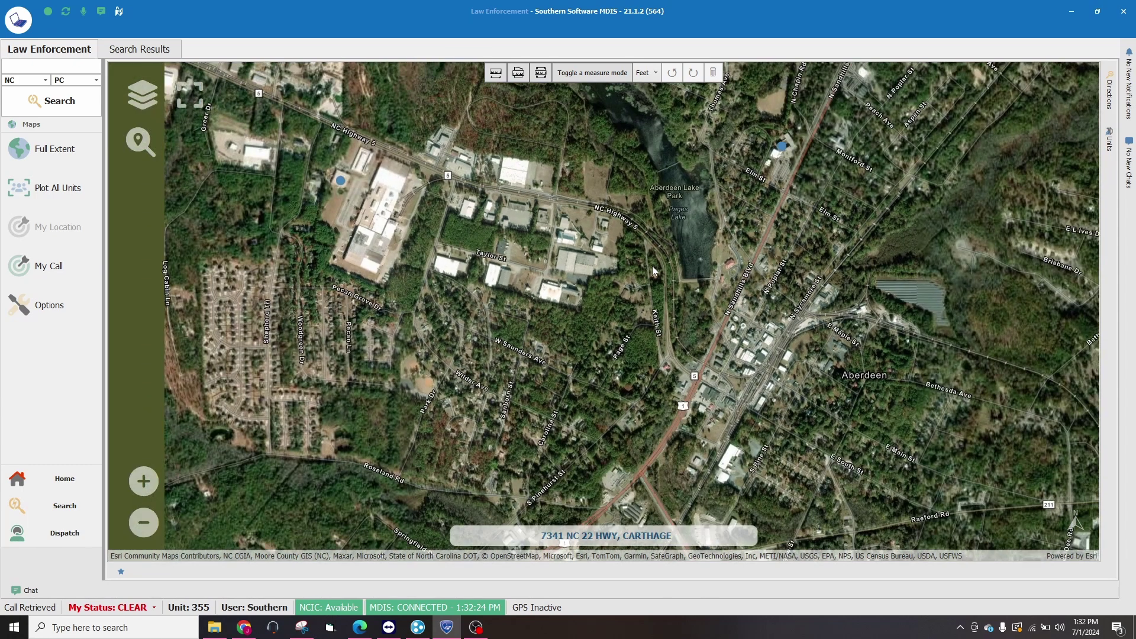
left_click_drag(701, 275, 584, 222)
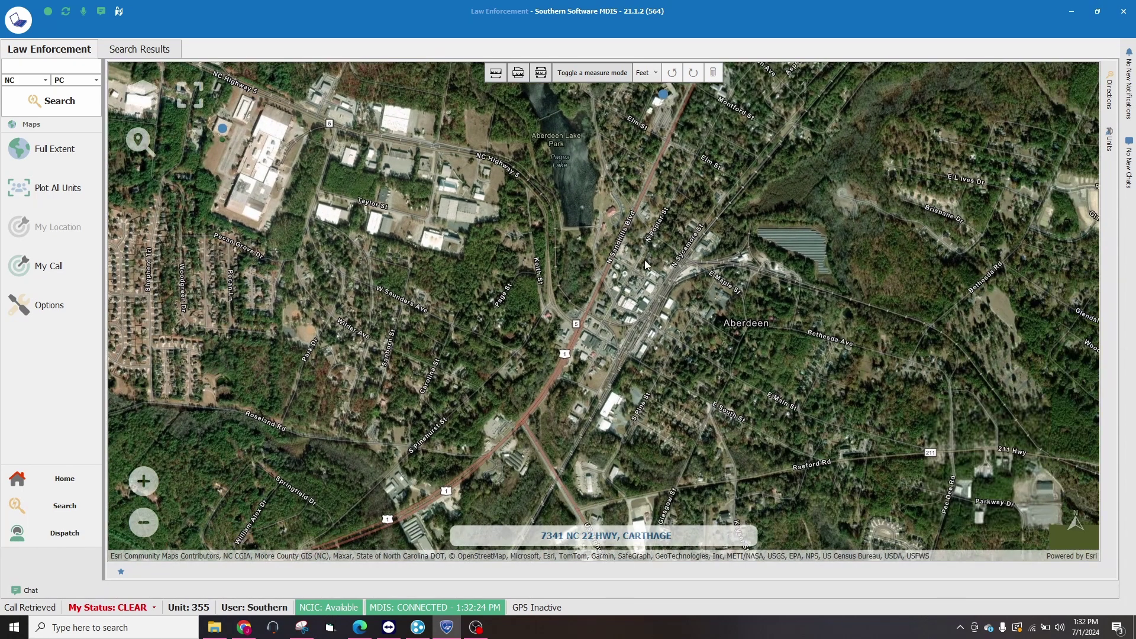
- Survey the units and calls plotted across central North Carolina on the satellite map
right_click(573, 246)
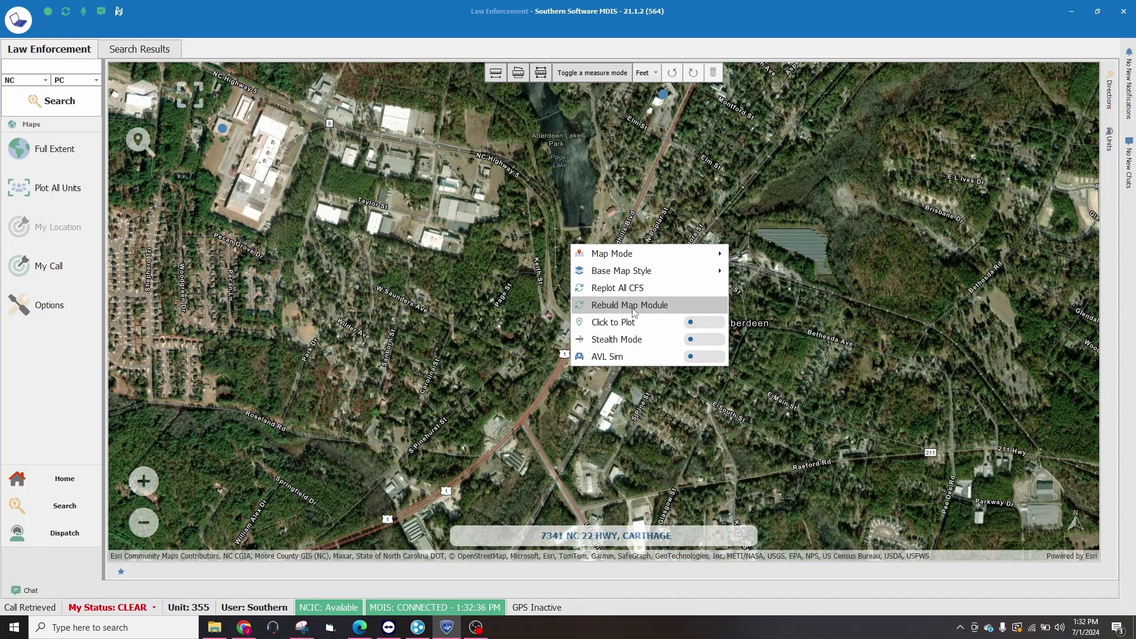
left_click_drag(750, 123, 762, 237)
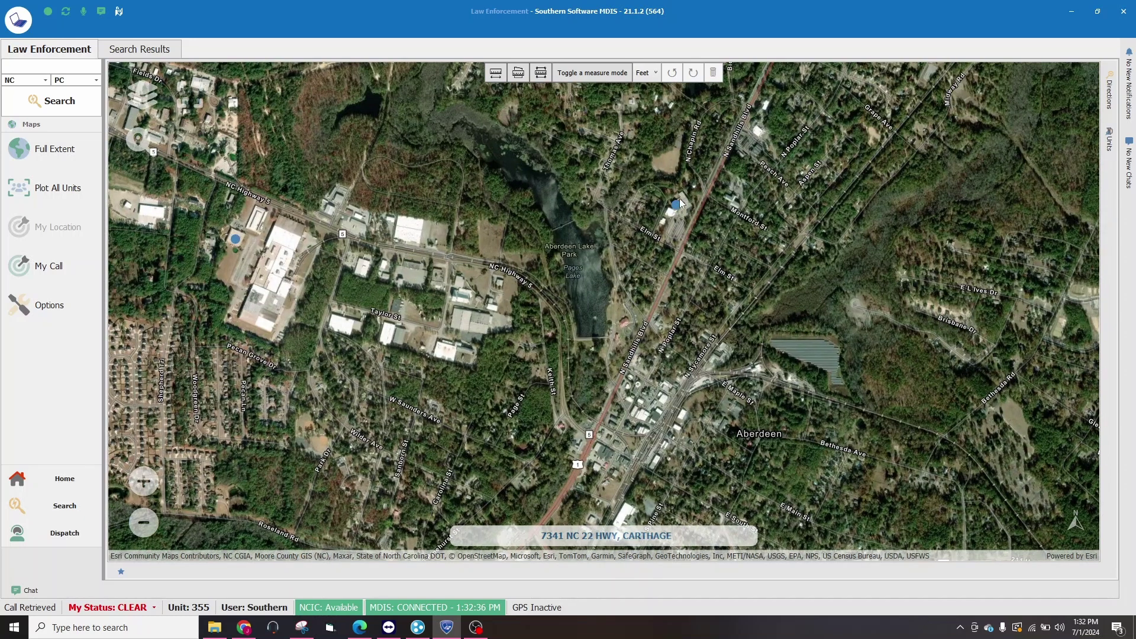
scroll(392, 244, "down", 8)
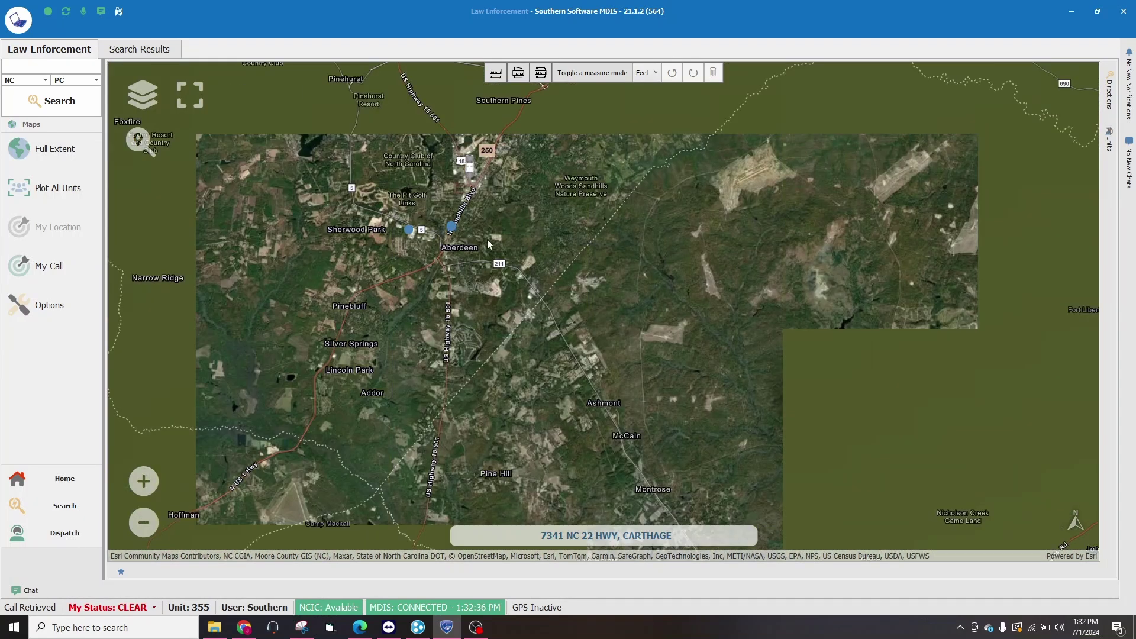
scroll(537, 252, "down", 2)
scroll(515, 249, "up", 1)
left_click_drag(474, 223, 497, 323)
left_click_drag(670, 187, 675, 273)
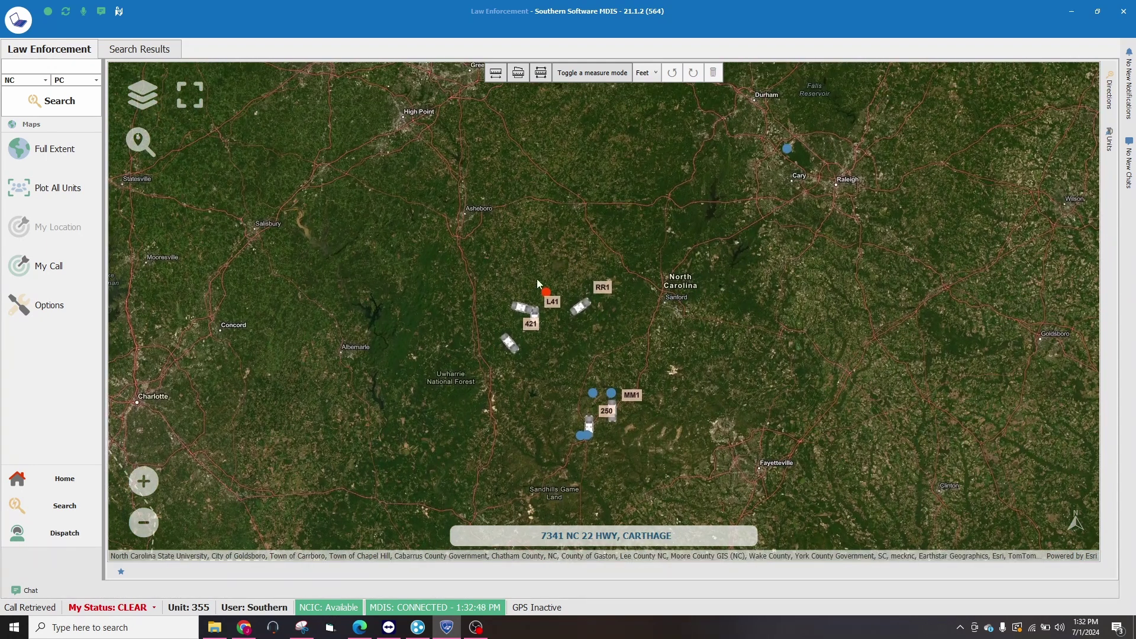
left_click_drag(681, 333, 657, 303)
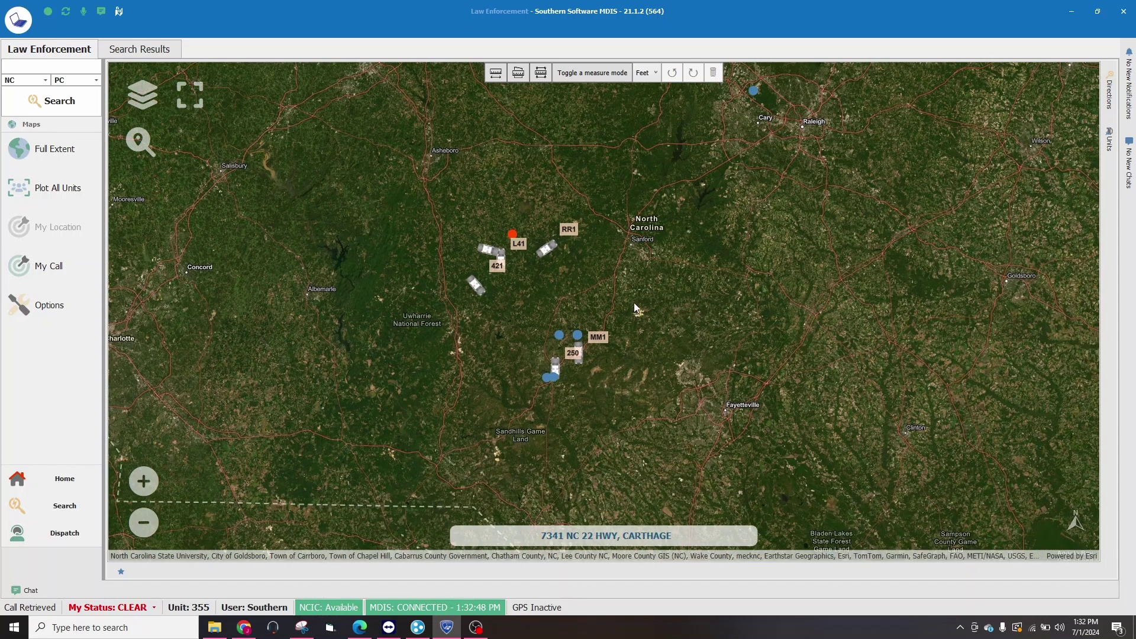
- Replot all calls for service on the map and rebuild the map module
right_click(595, 299)
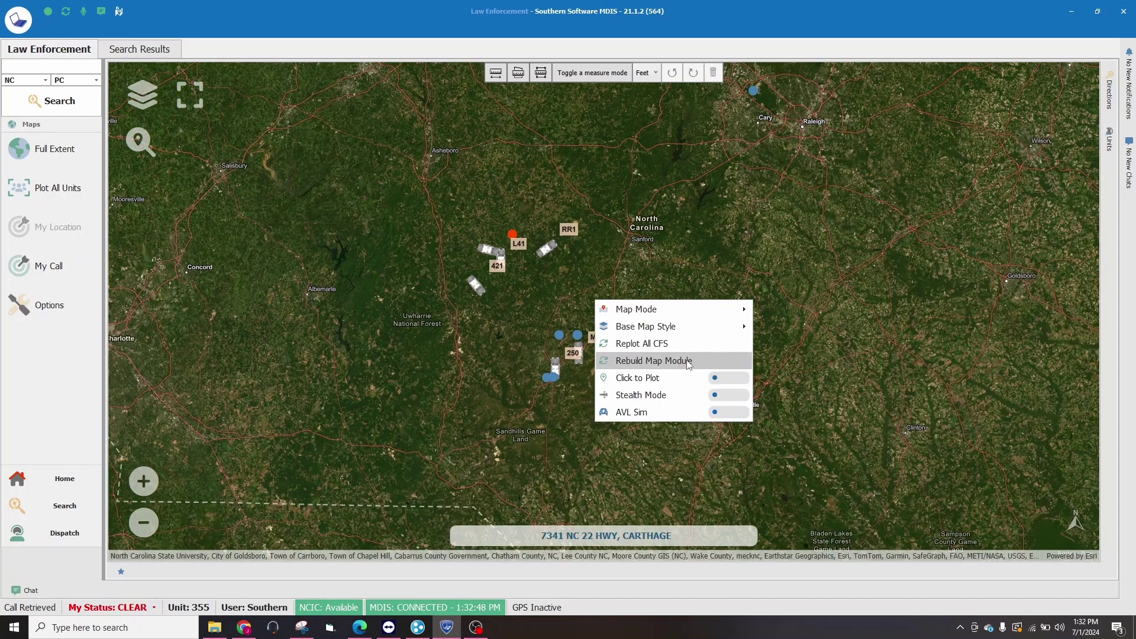
left_click(658, 344)
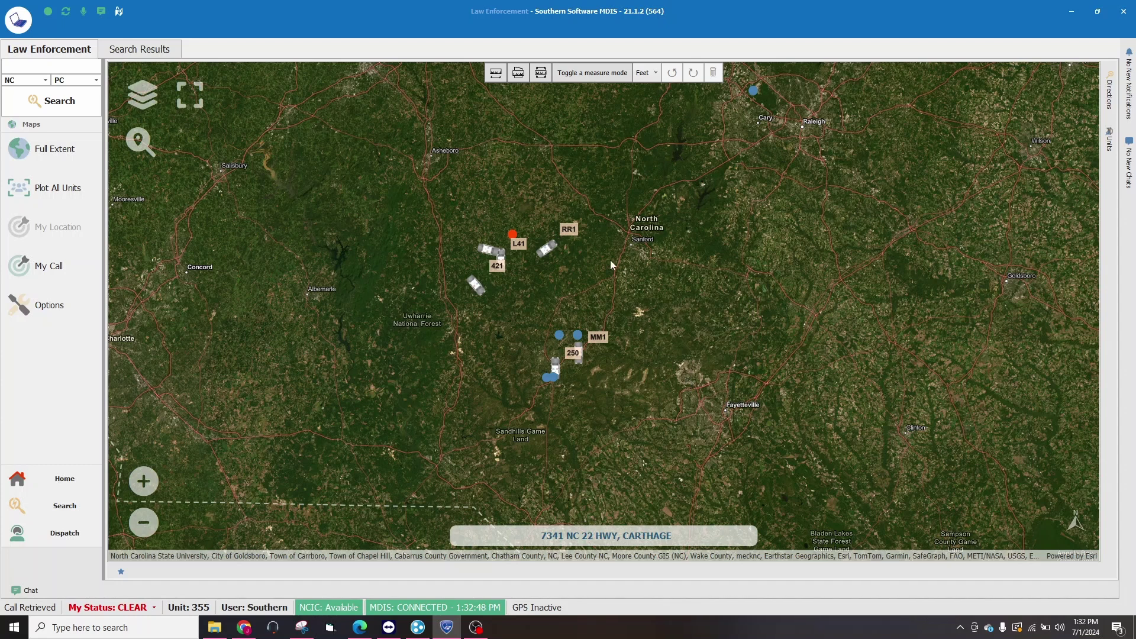
right_click(591, 288)
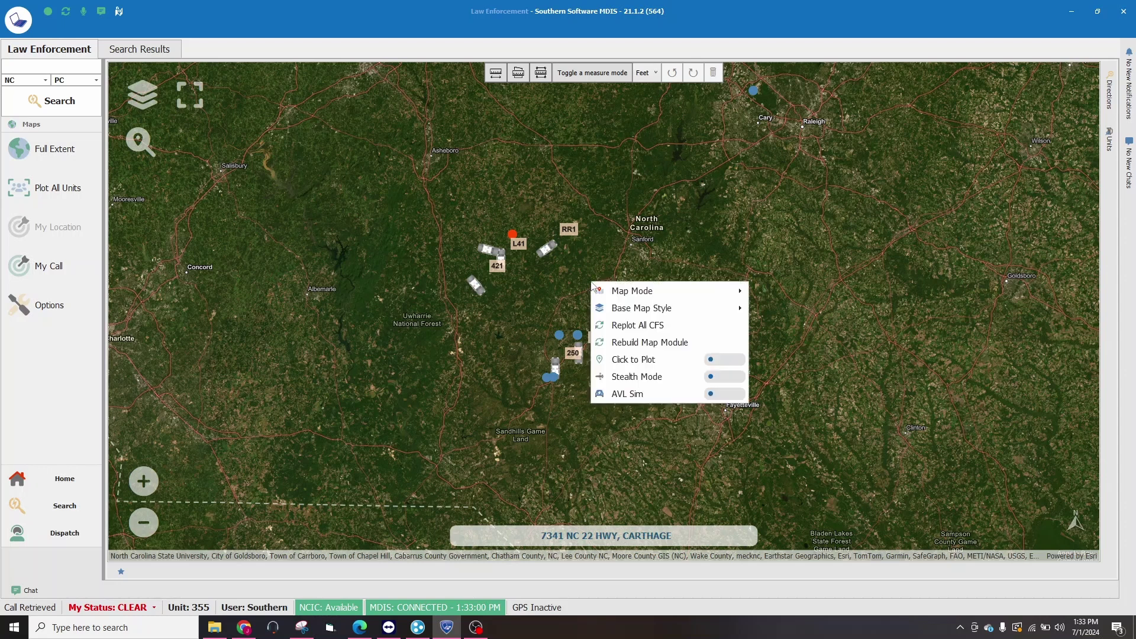
left_click(673, 345)
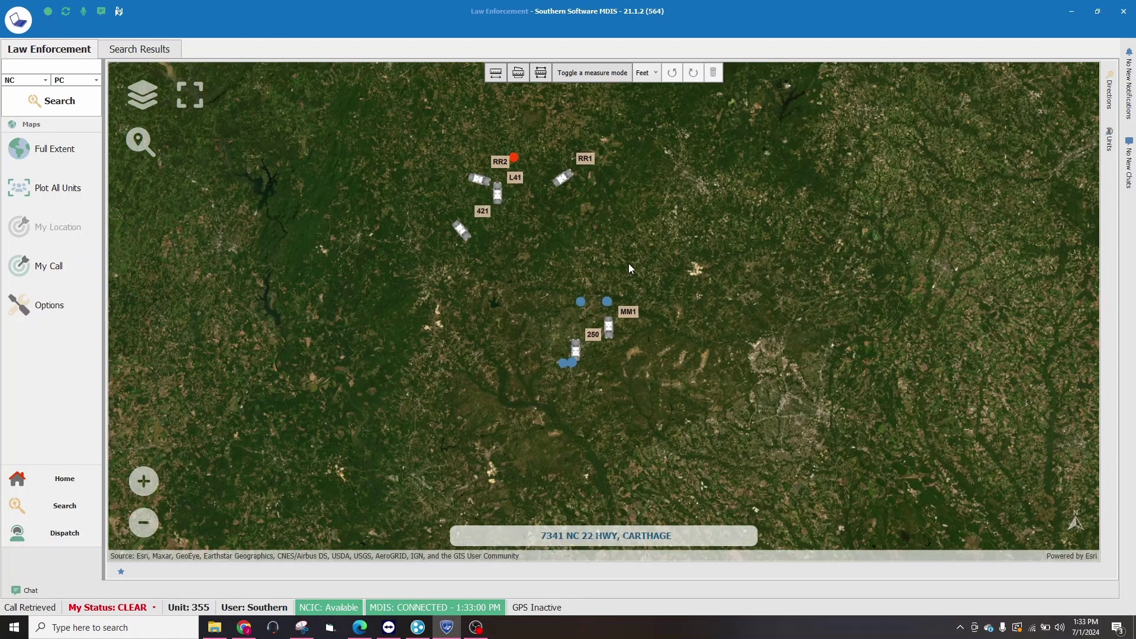
- Set the base map style to OpenStreetMap and view the plotted units across North Carolina
right_click(630, 268)
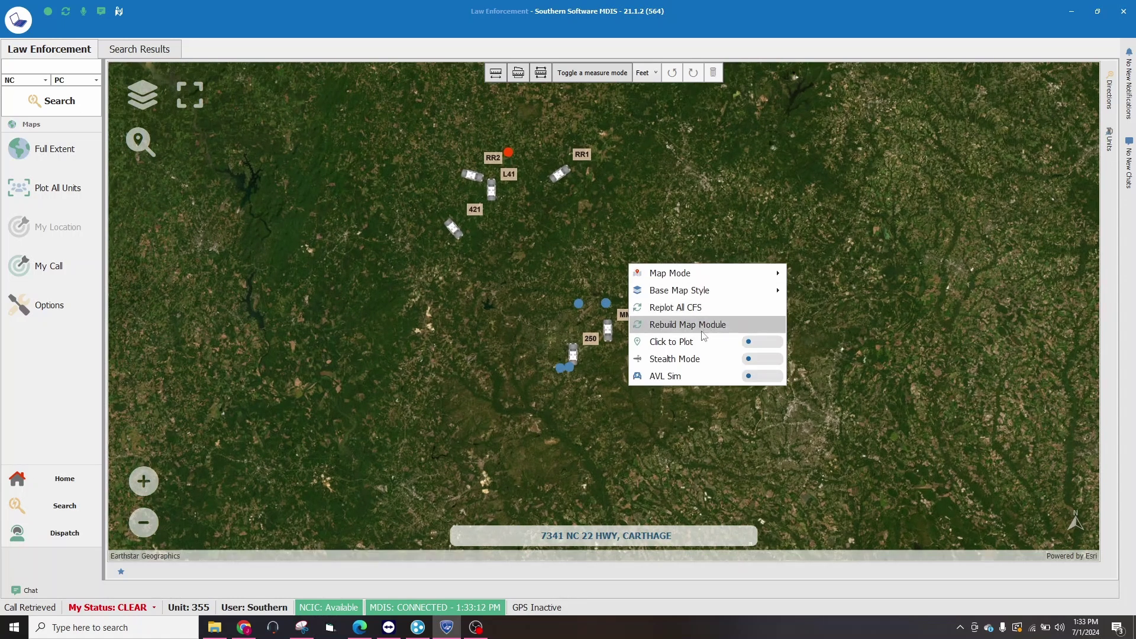
mouse_move(763, 292)
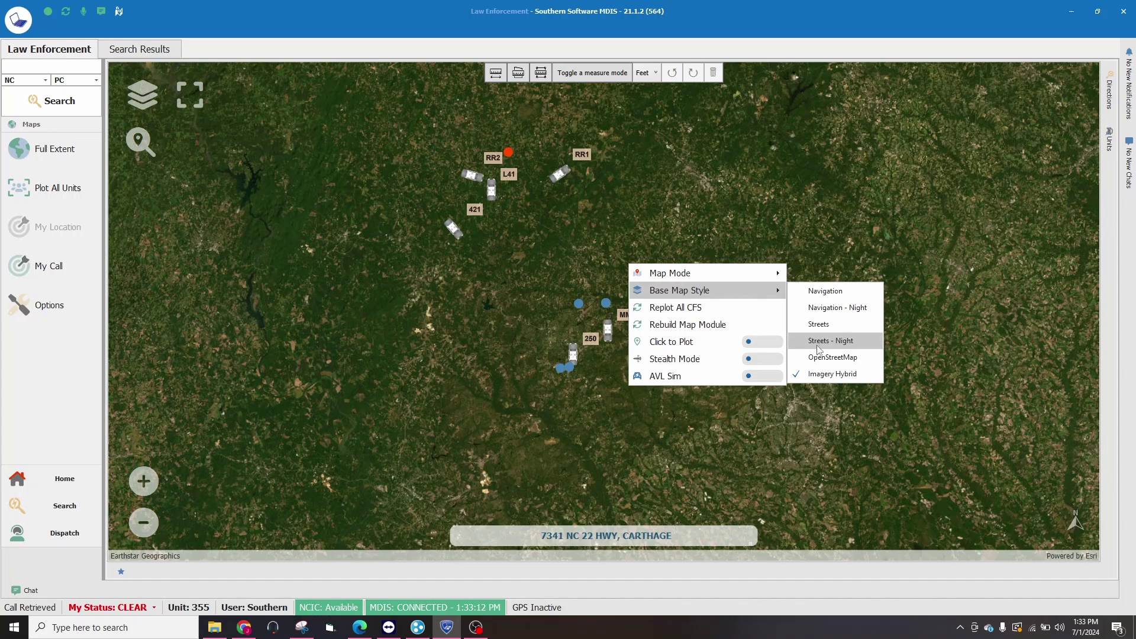
left_click(828, 357)
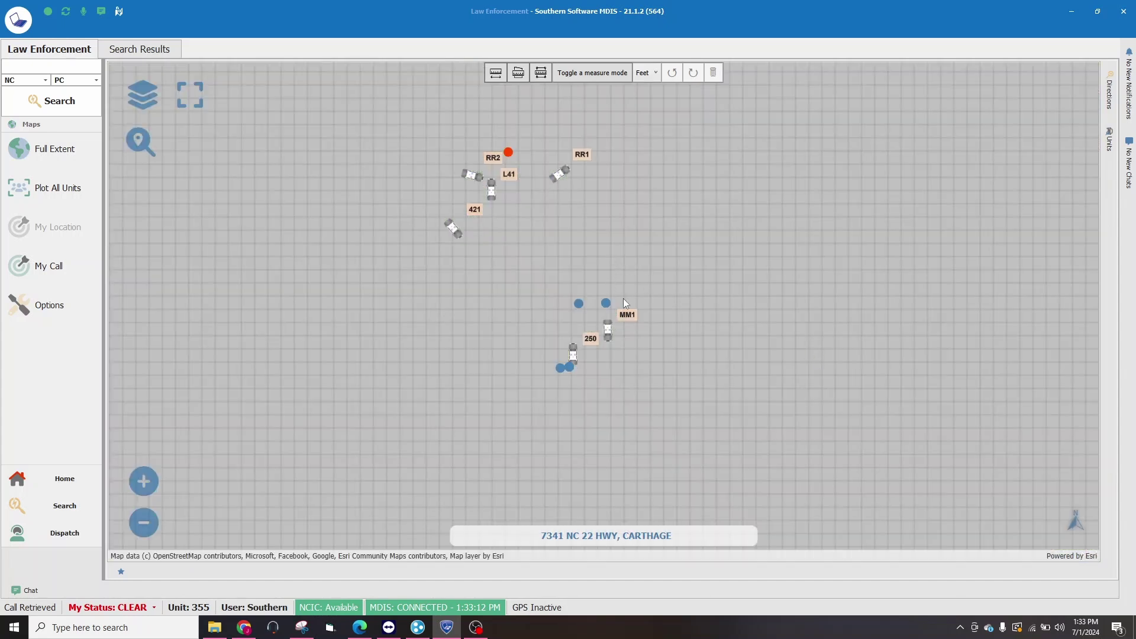
scroll(622, 298, "down", 2)
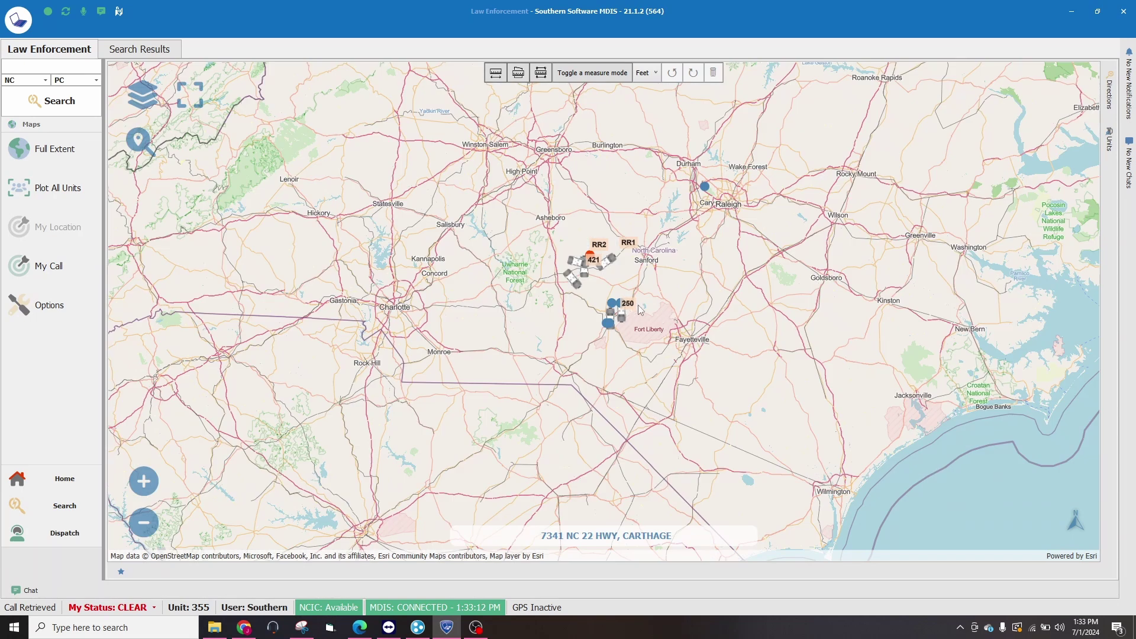
left_click_drag(638, 308, 612, 306)
scroll(602, 302, "up", 1)
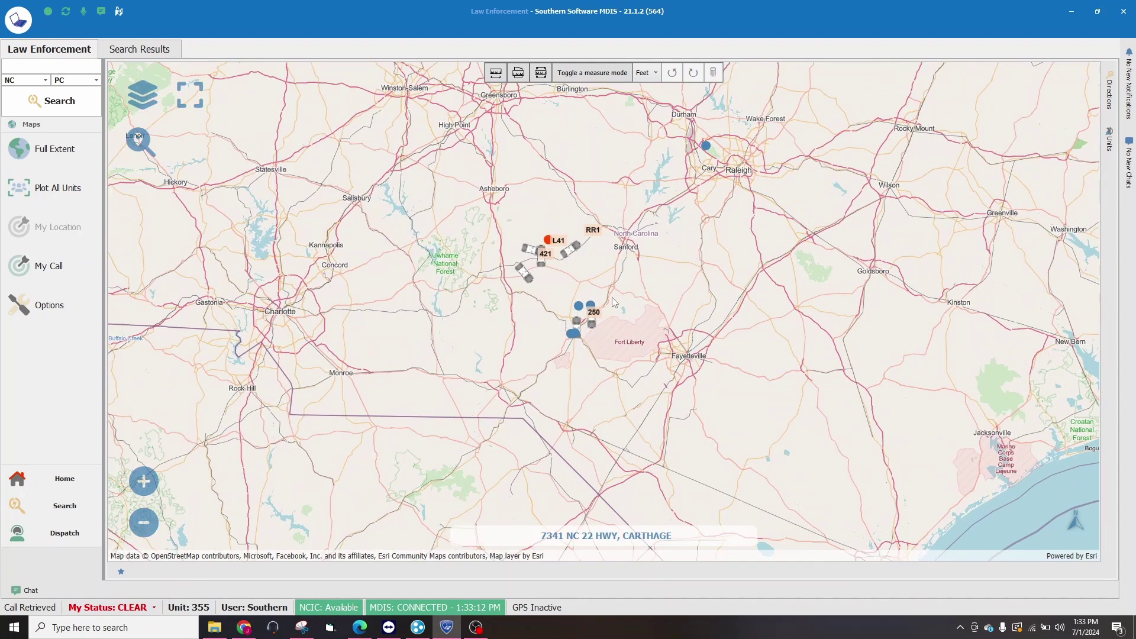
- Turn on Click to Plot and plot a point beside US 1 in Vass
right_click(604, 262)
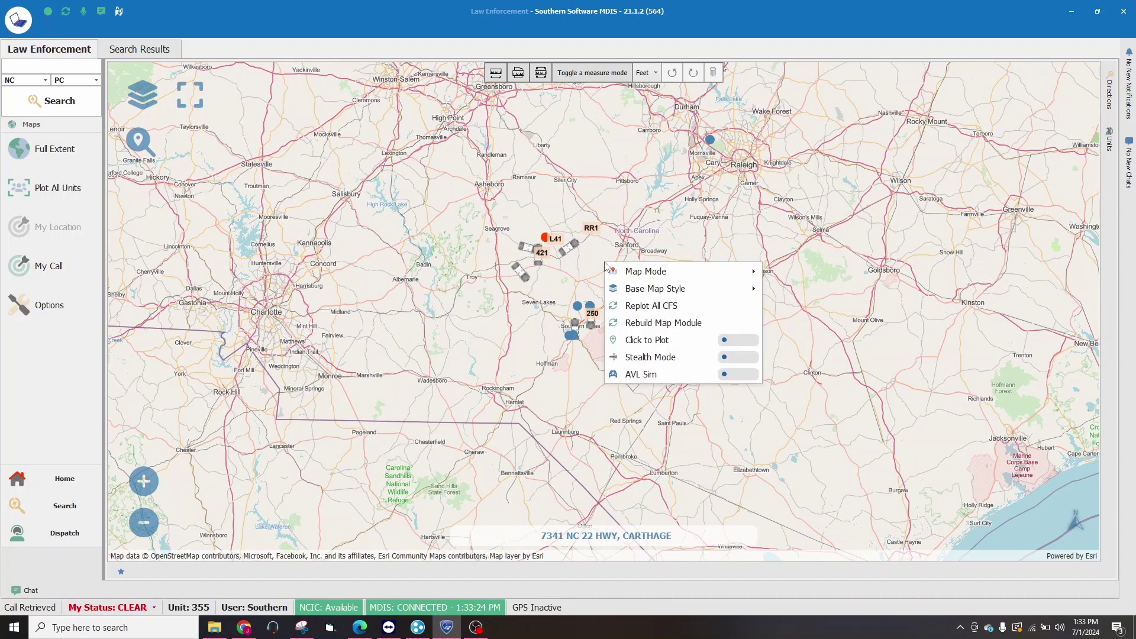
left_click(727, 341)
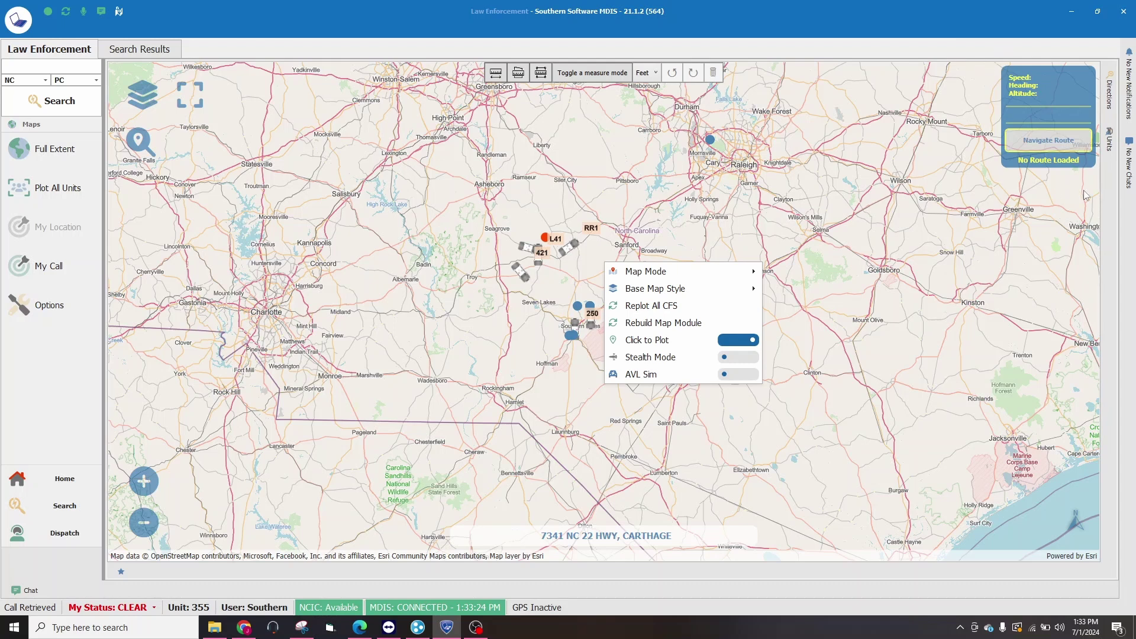
left_click(702, 248)
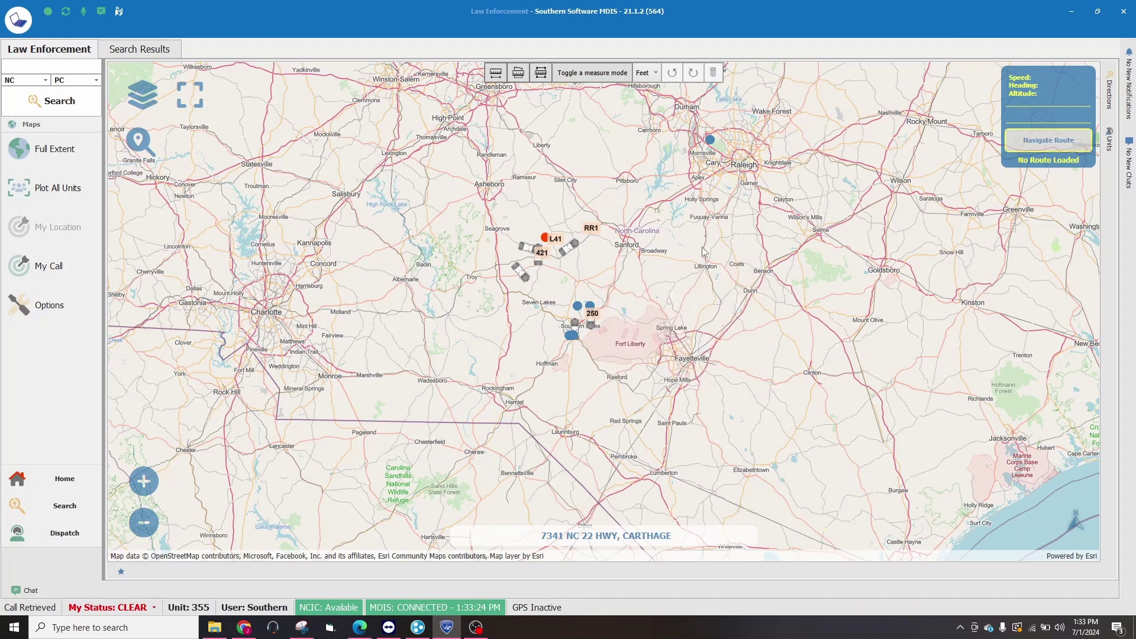
scroll(669, 297, "up", 3)
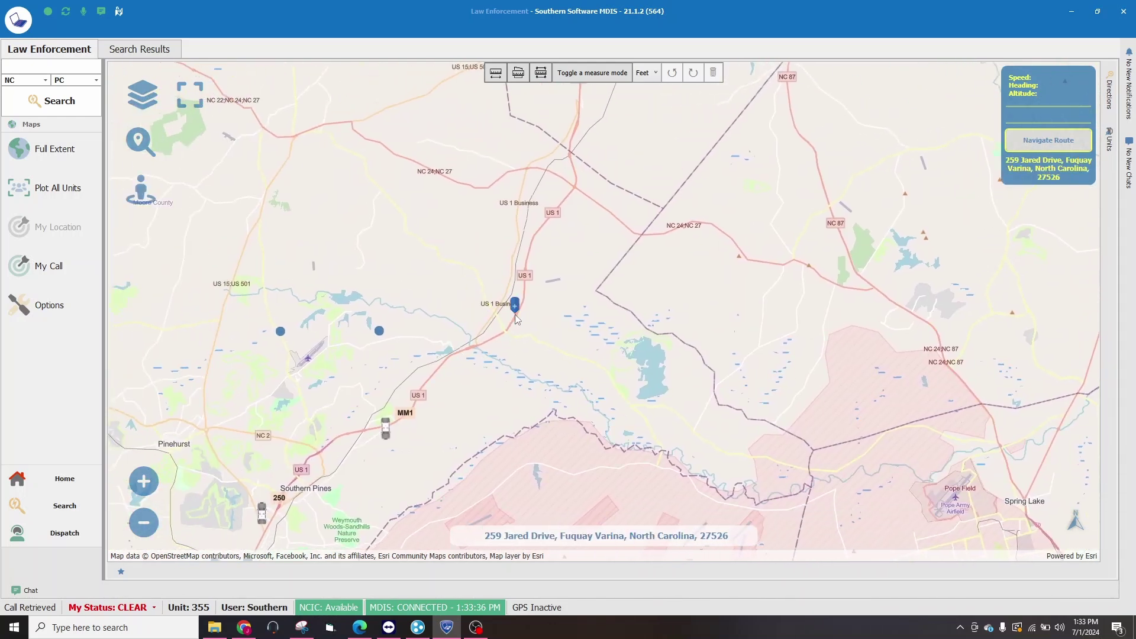
left_click(535, 330)
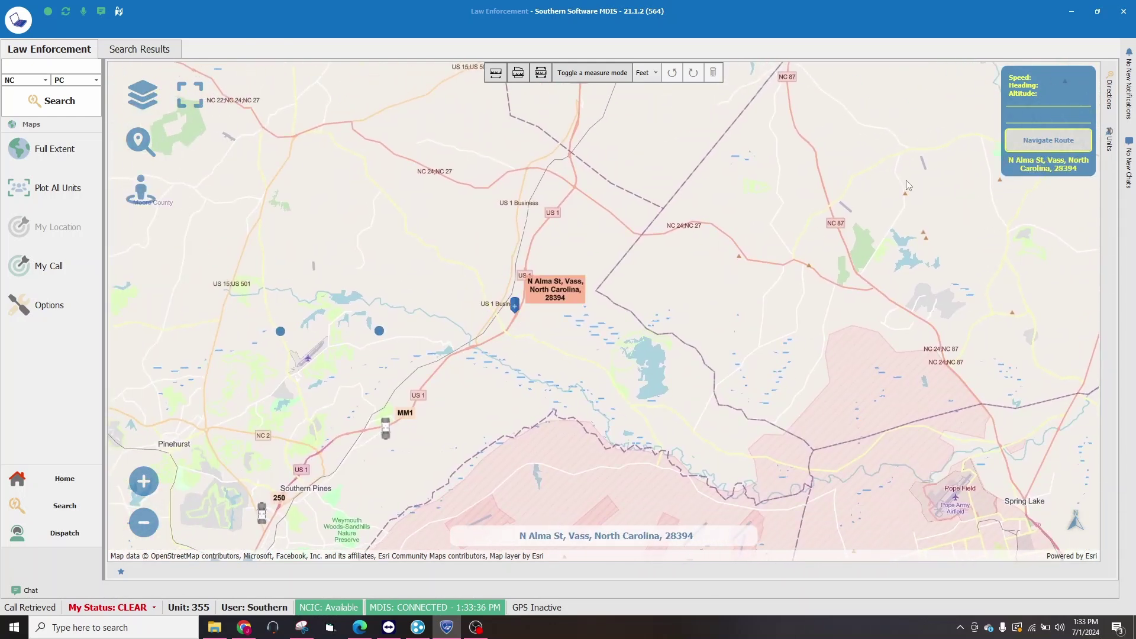
- Navigate a route to the plotted point in Vass and view its path from Southern Pines on the map
left_click(1034, 148)
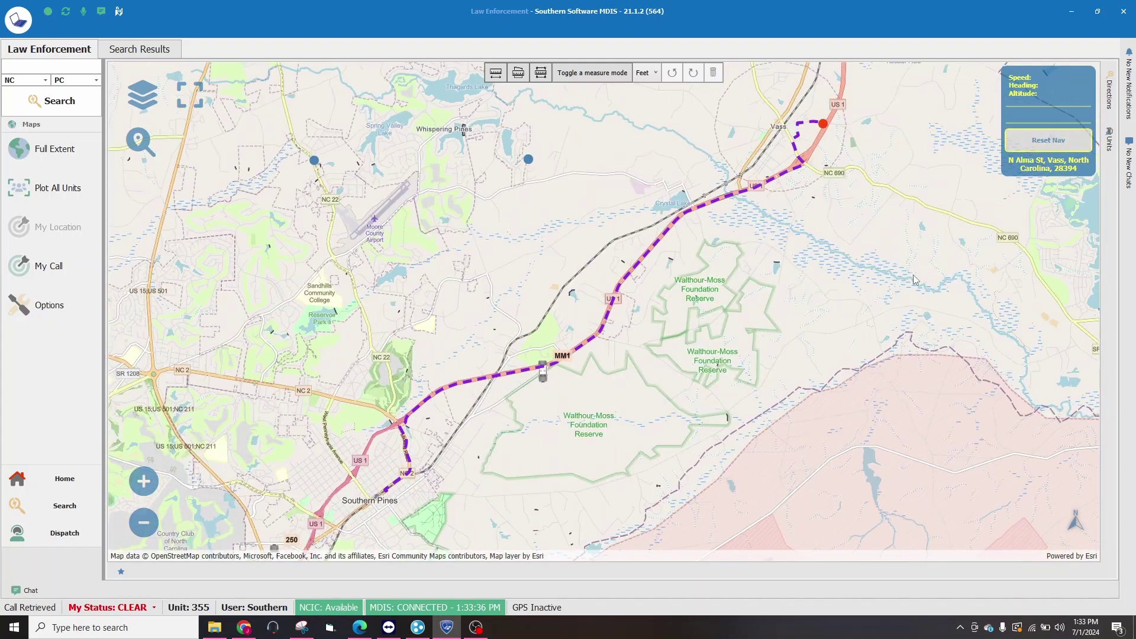
left_click_drag(862, 331, 876, 276)
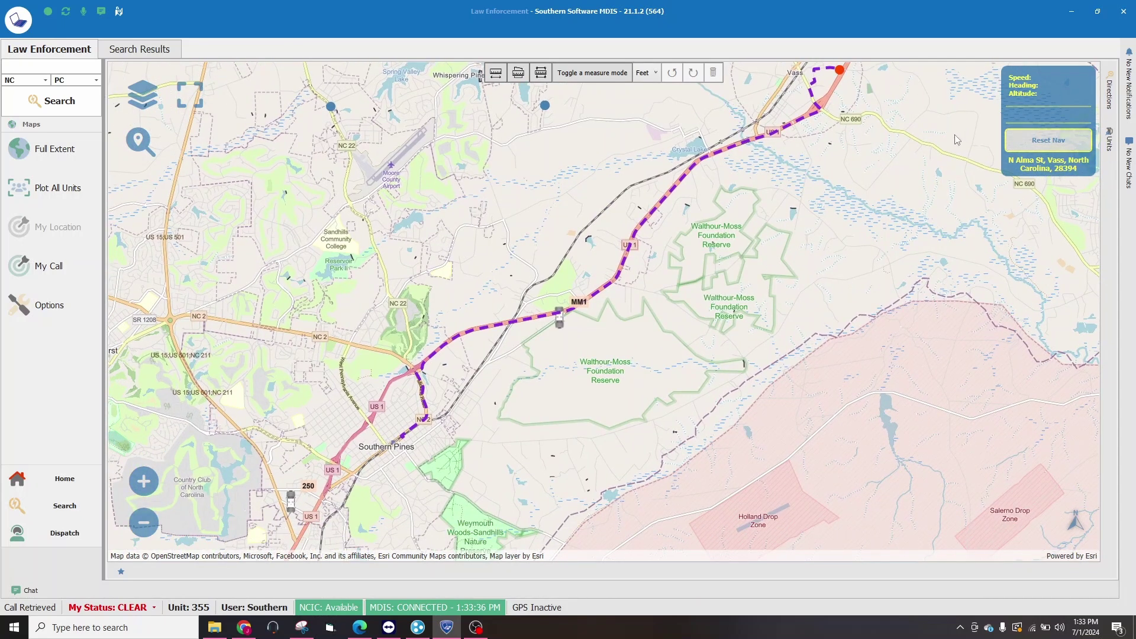
left_click_drag(800, 164, 804, 193)
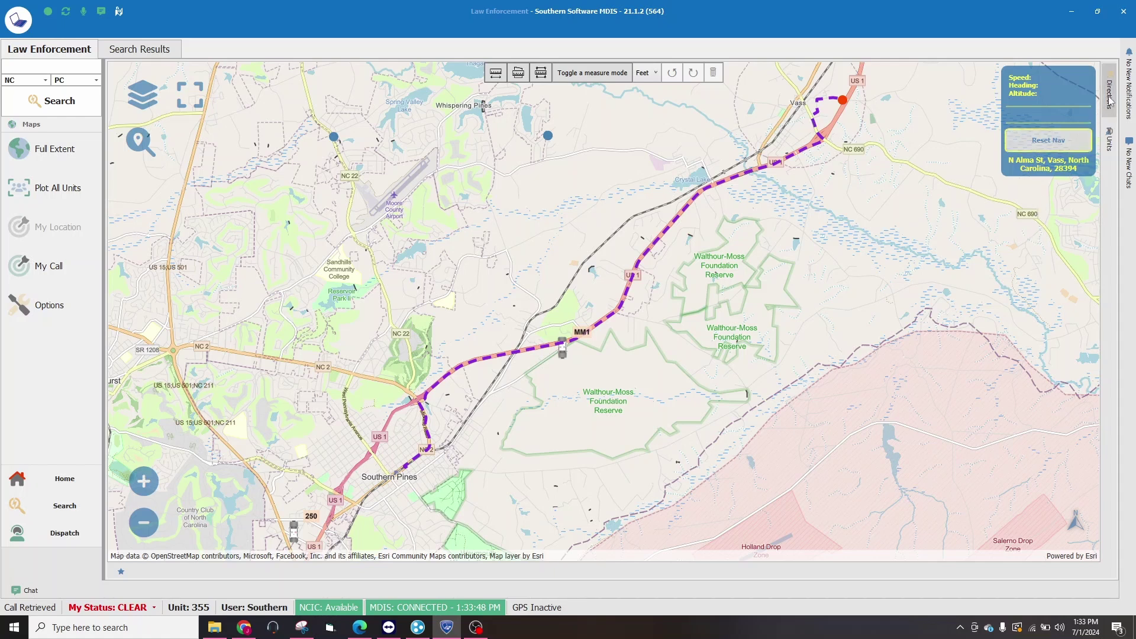
- Review the turn-by-turn driving directions for the route to Vass
left_click(1106, 148)
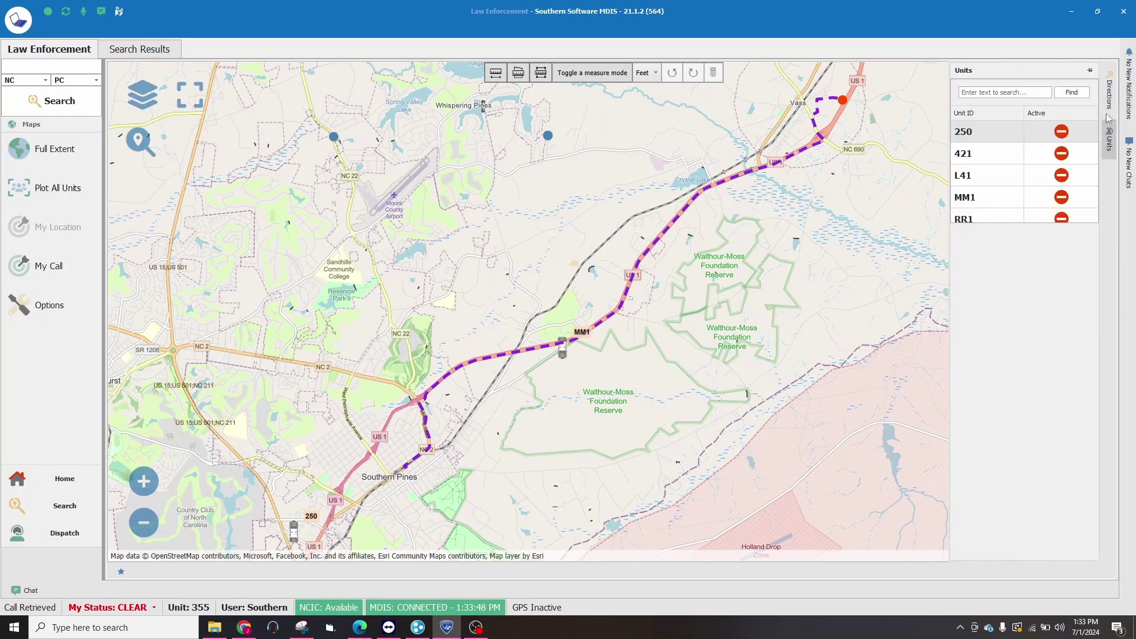
left_click(1110, 95)
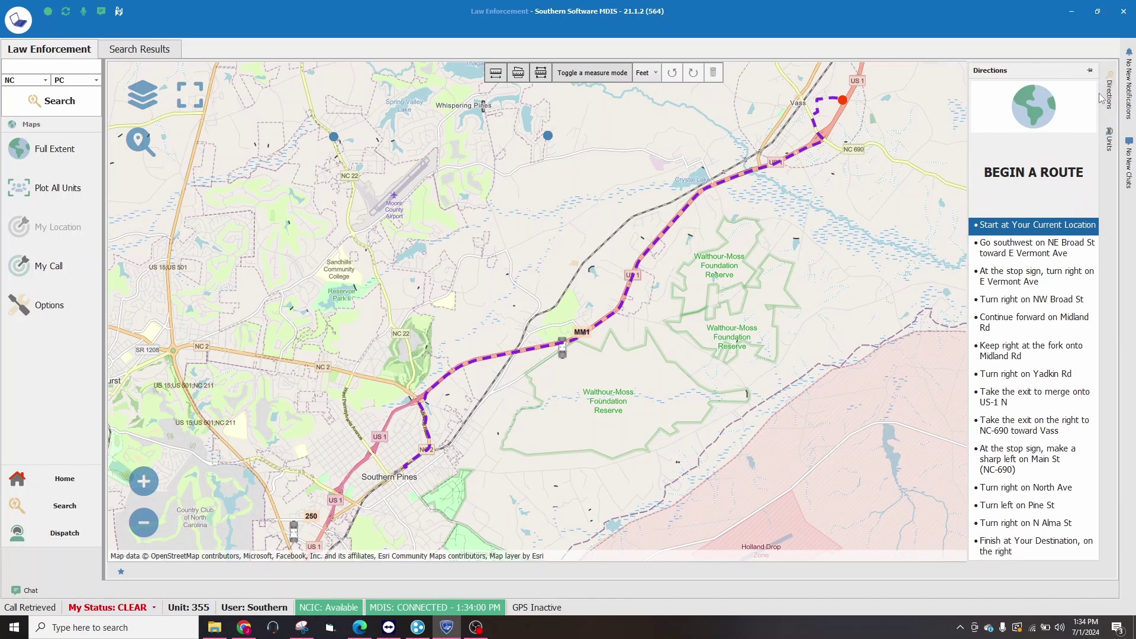
scroll(1025, 247, "down", 1)
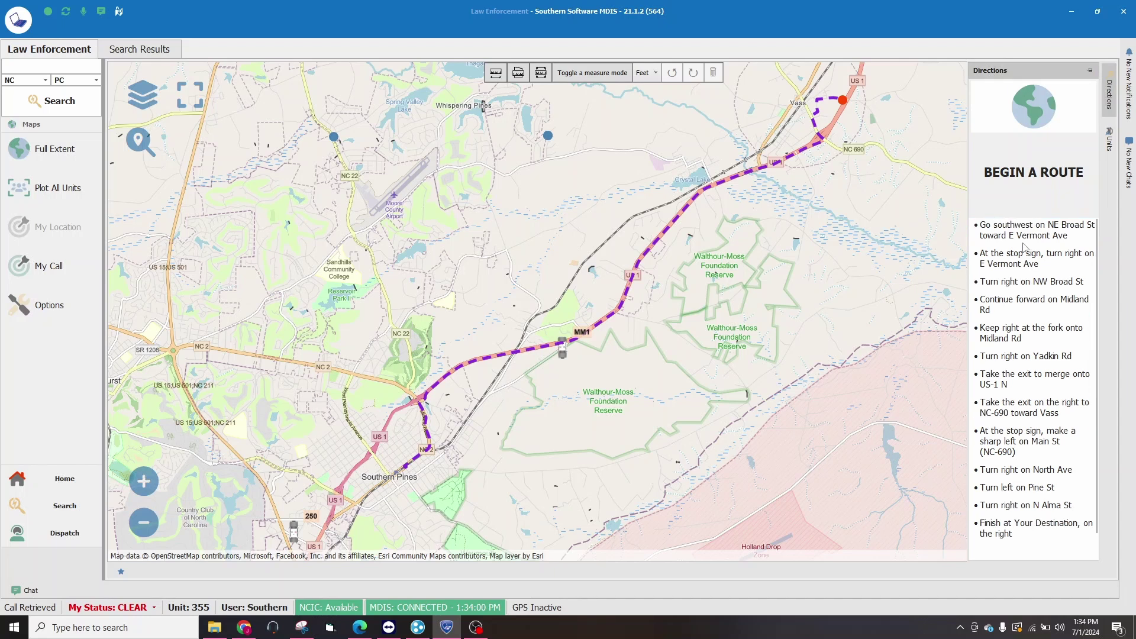
scroll(1025, 247, "up", 1)
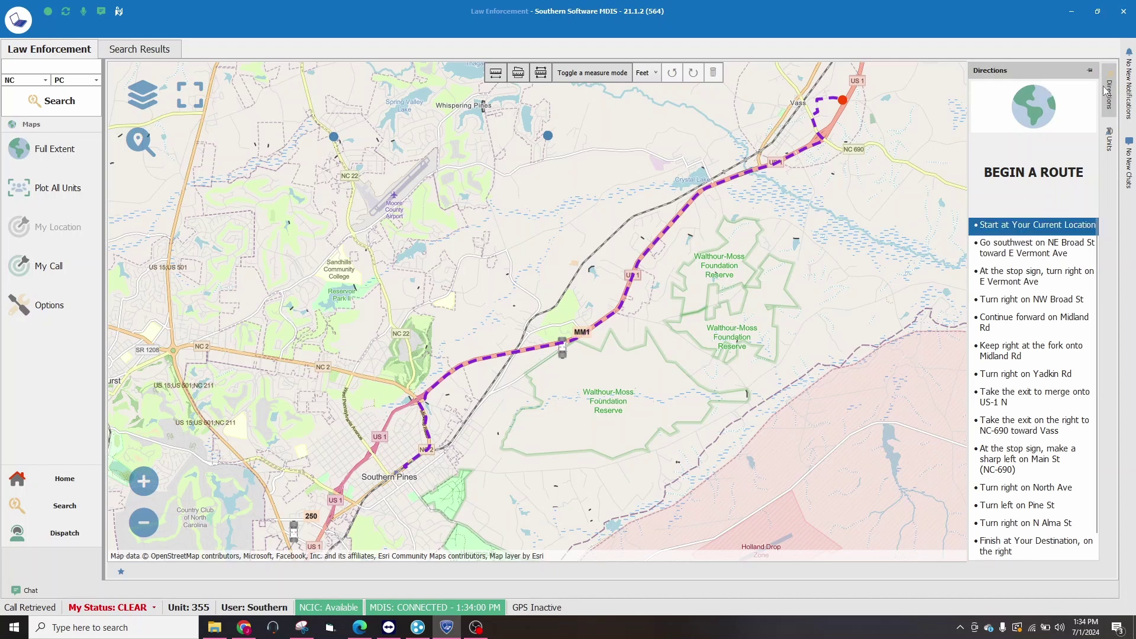
- Reset the navigation to clear the route to Vass and turn off Click to Plot
left_click(908, 165)
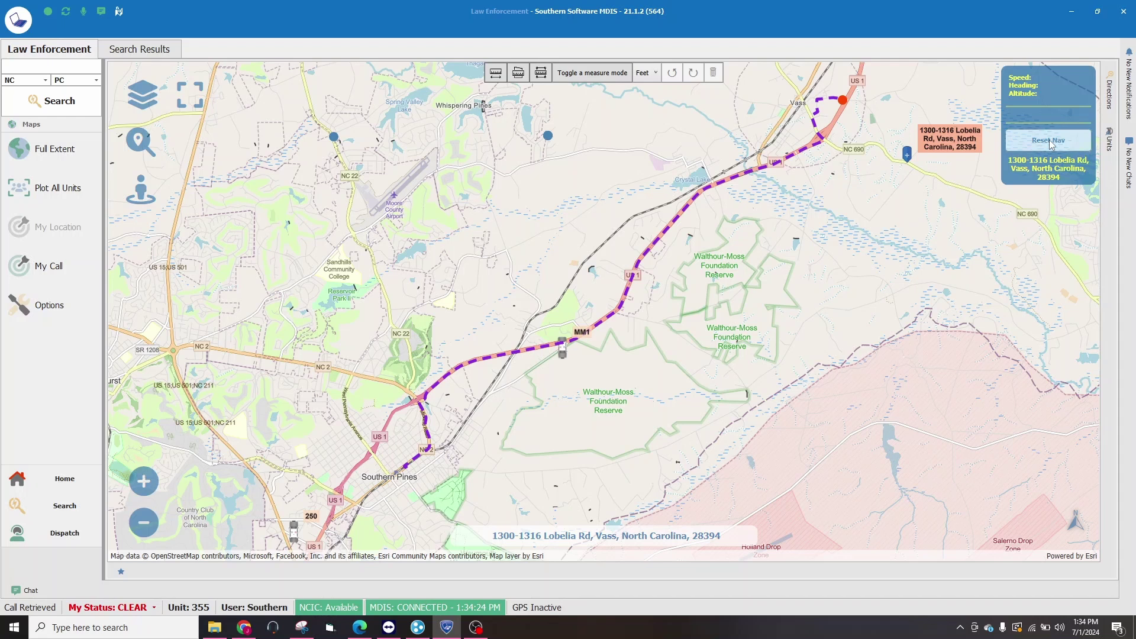
left_click(1049, 139)
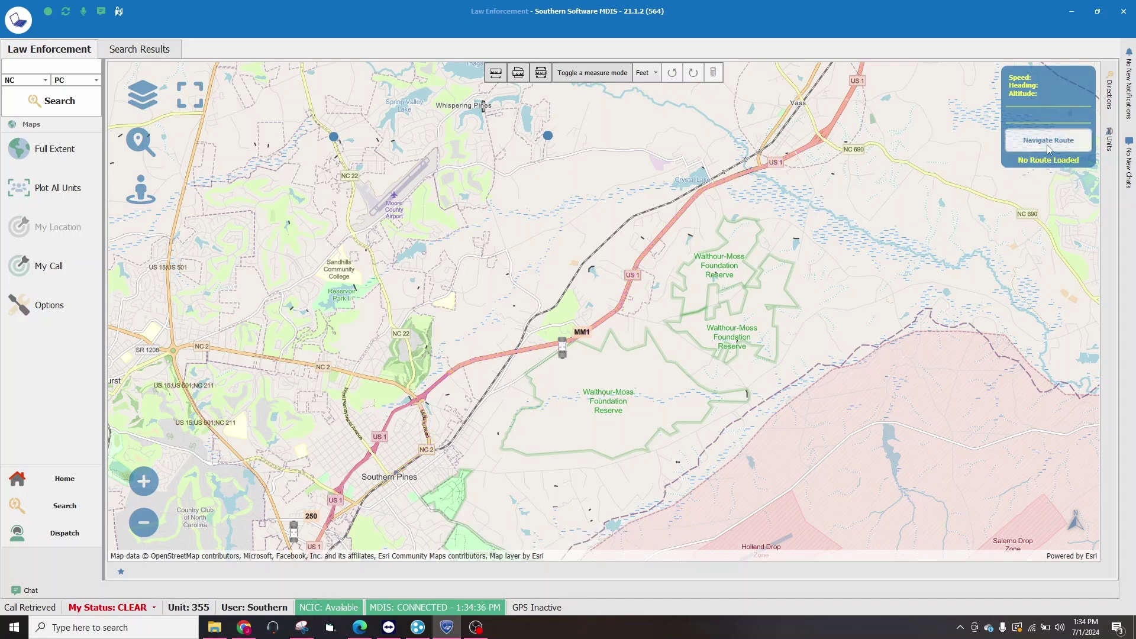
right_click(835, 194)
left_click(975, 273)
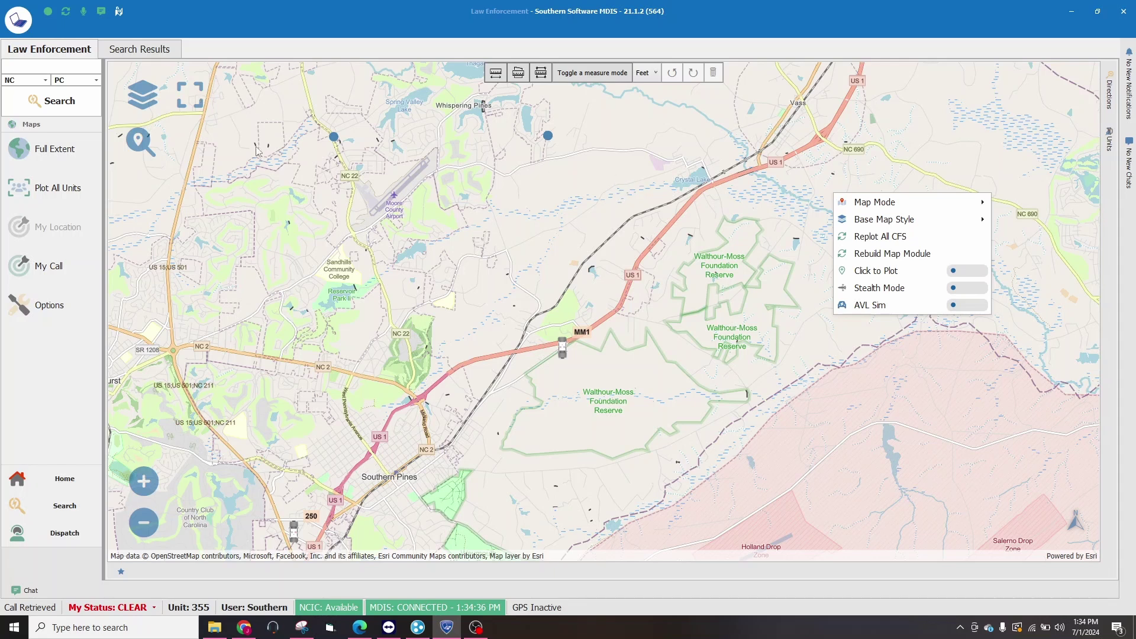
- Save the map extent around the Country Club of North Carolina as the Quick Zoom default and recall it from the full extent
left_click(200, 92)
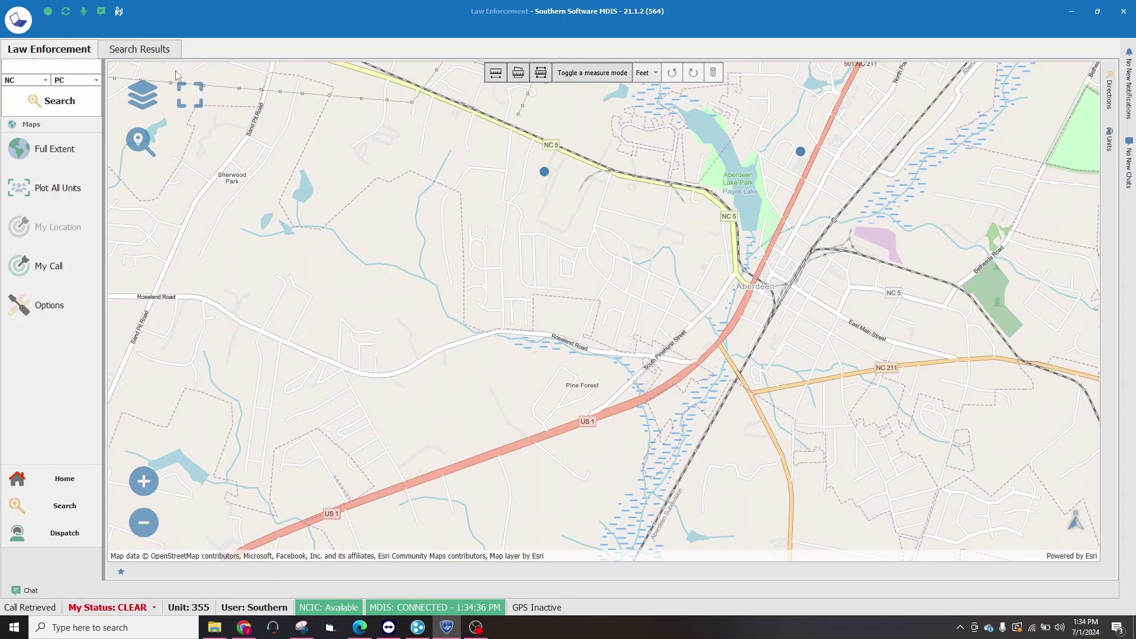
left_click_drag(613, 203, 754, 425)
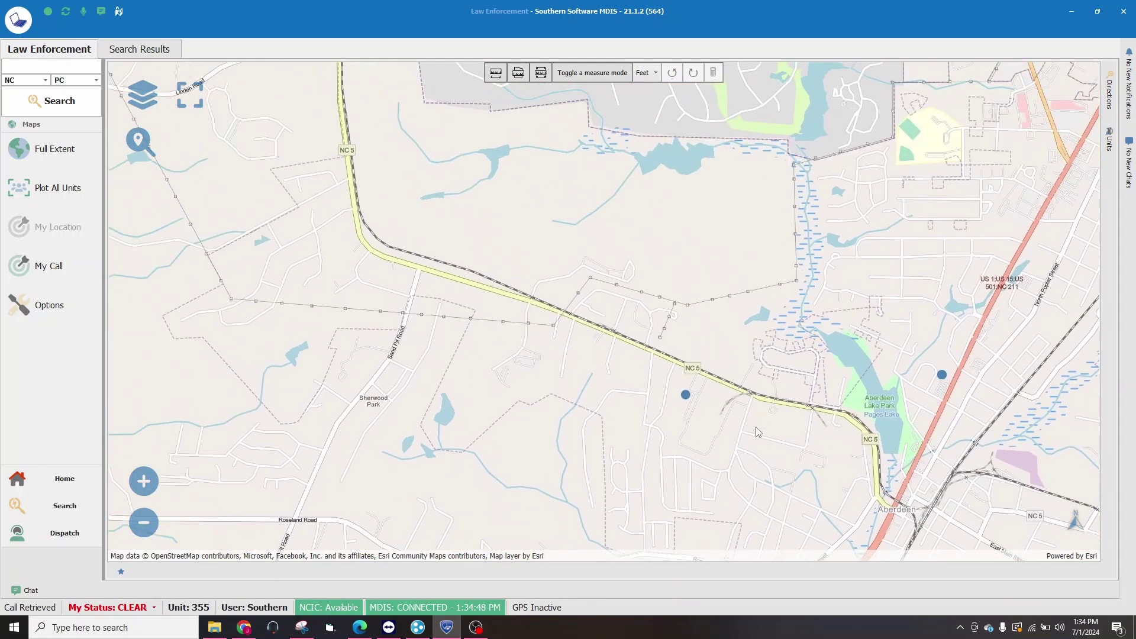
scroll(494, 304, "up", 2)
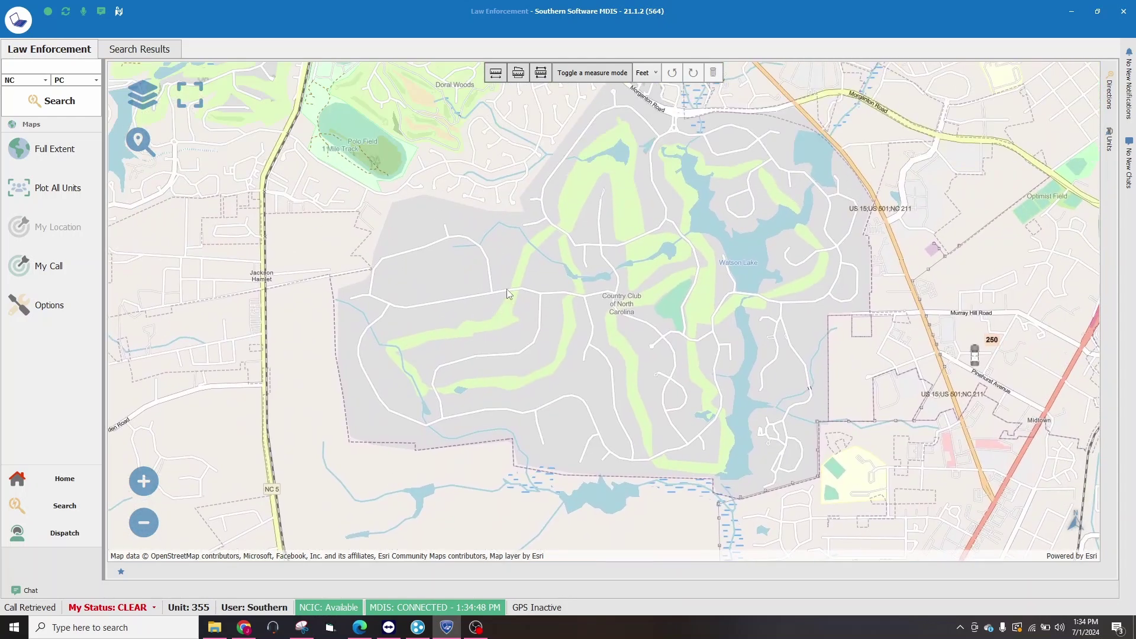
left_click(201, 88)
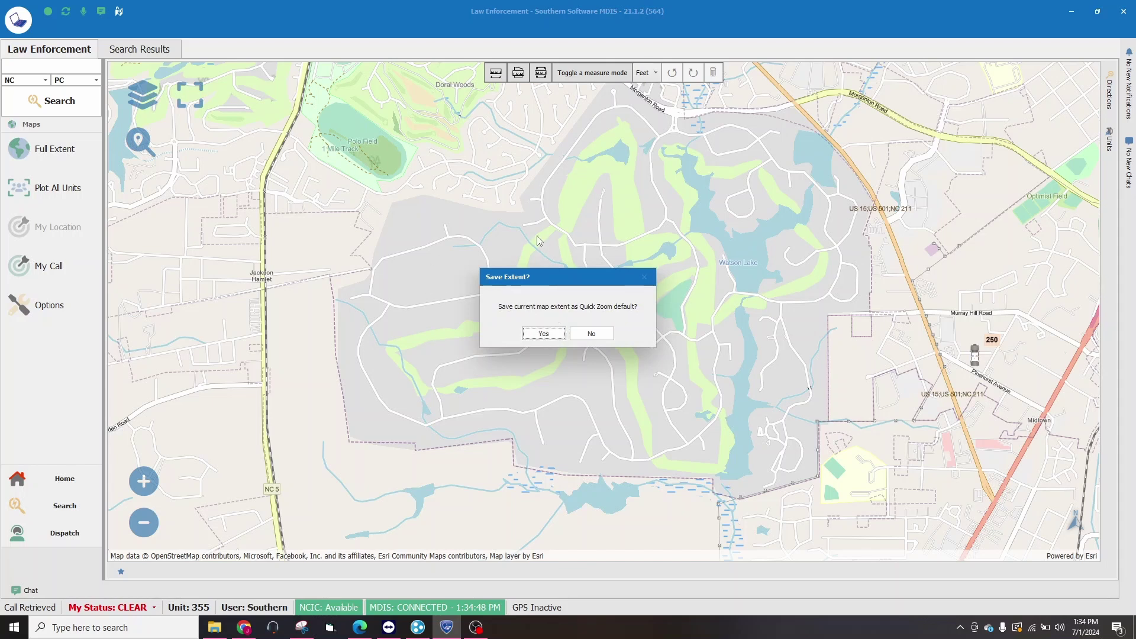
left_click(544, 335)
left_click(64, 152)
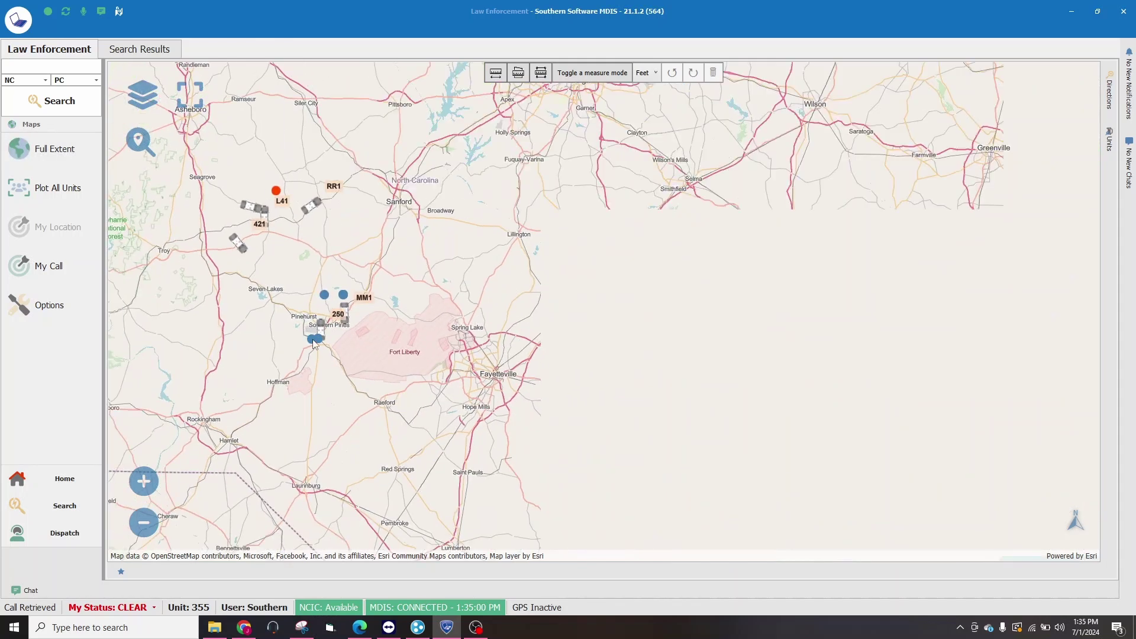
left_click(197, 91)
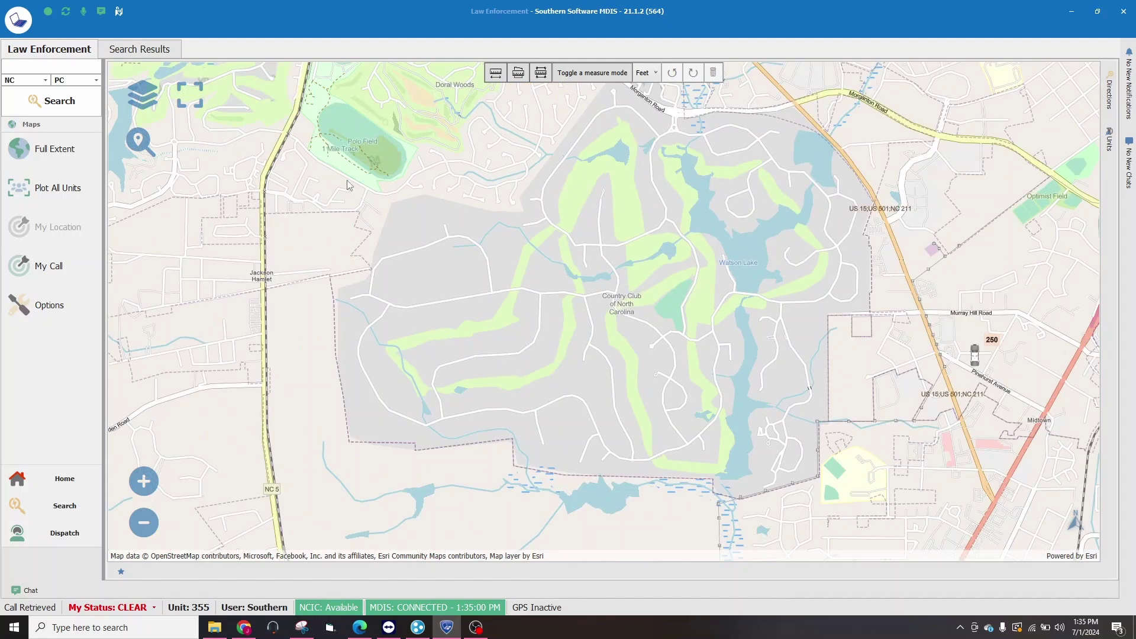
- Check the Layers and Local Layers lists of the Esri map layers, leaving them without changes
left_click(148, 93)
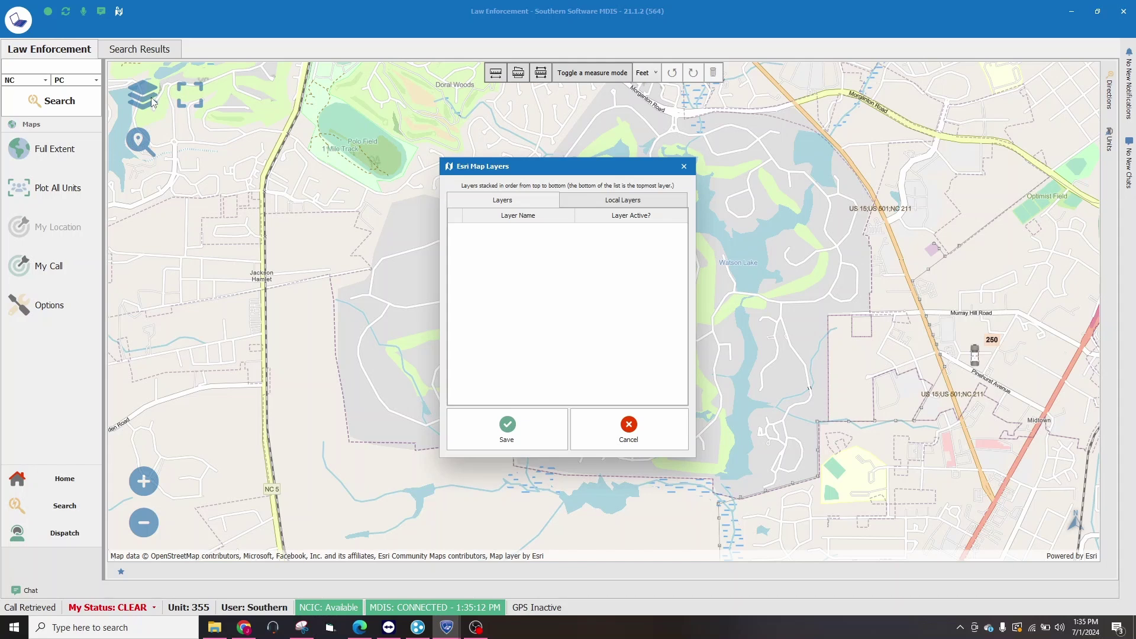
left_click(605, 203)
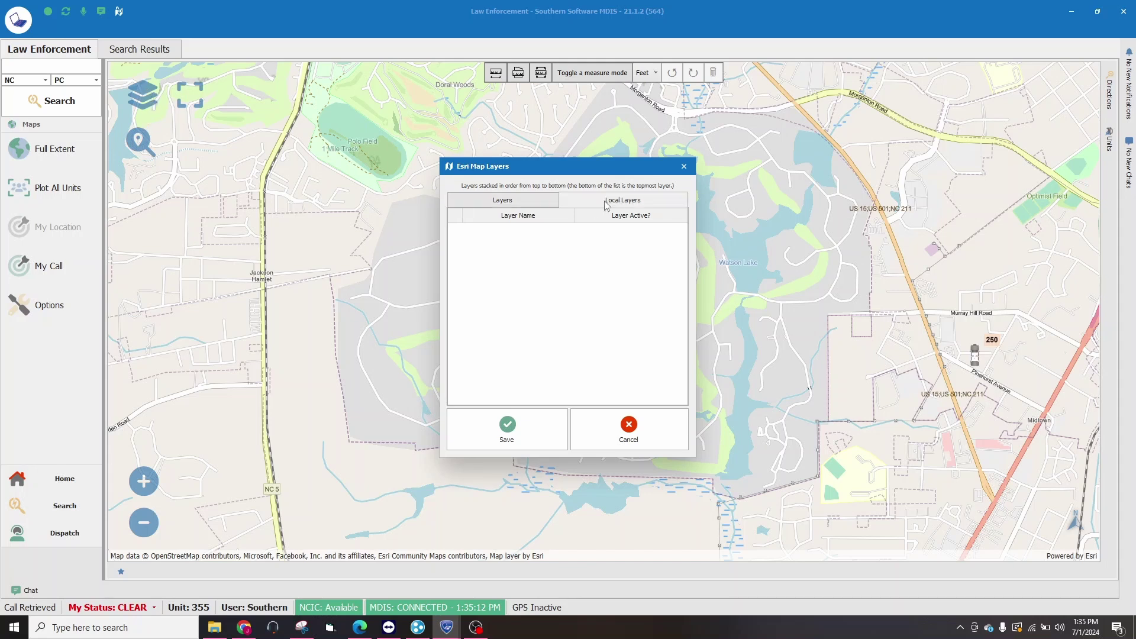
left_click(522, 201)
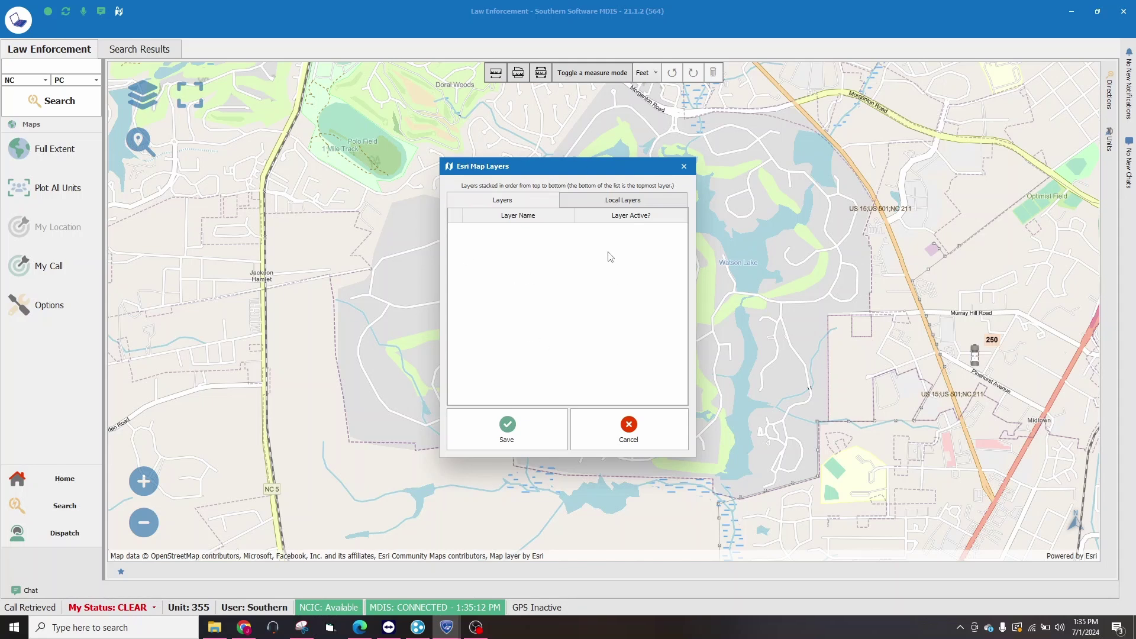
left_click(682, 167)
left_click(142, 95)
left_click(585, 442)
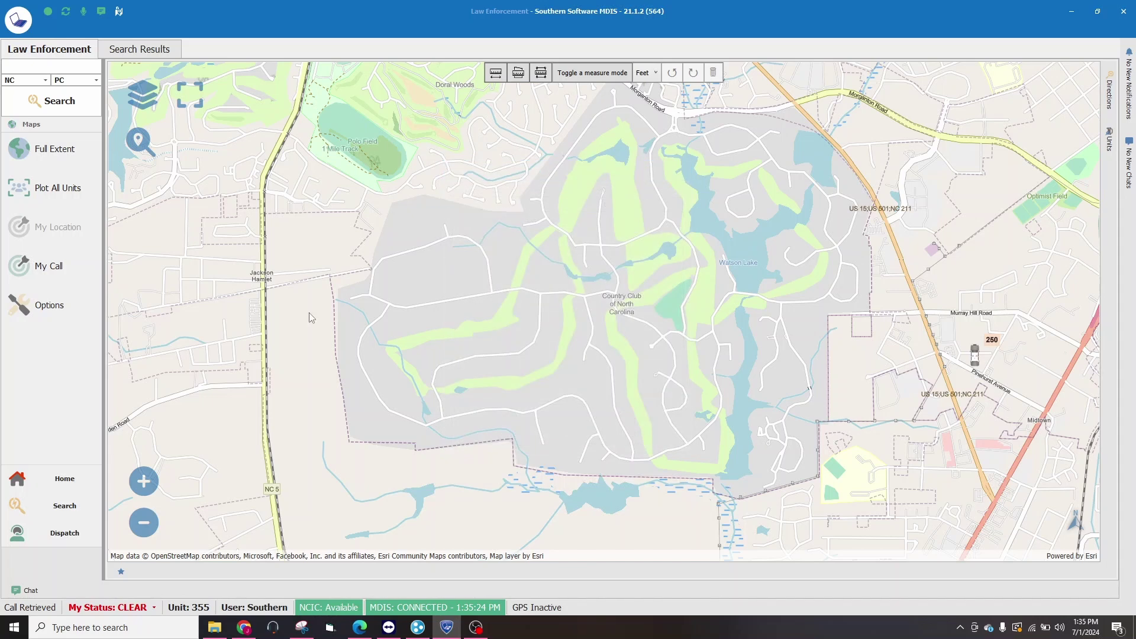
- Search the map for Walmart
left_click(140, 144)
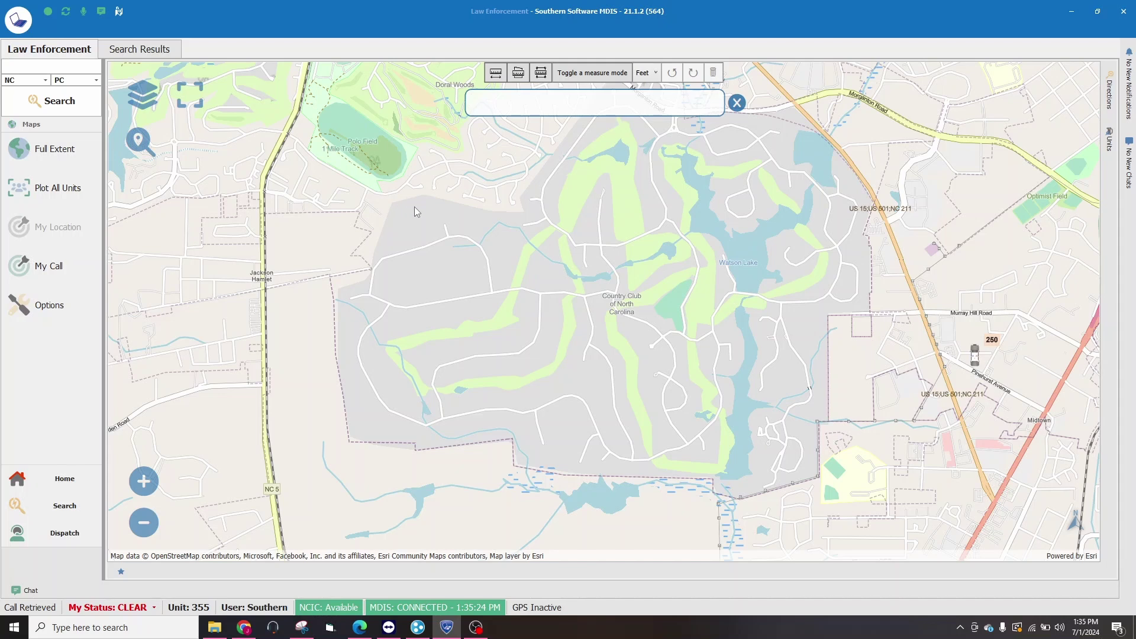
type("walms")
key("BackSpace")
type("art")
key("Return")
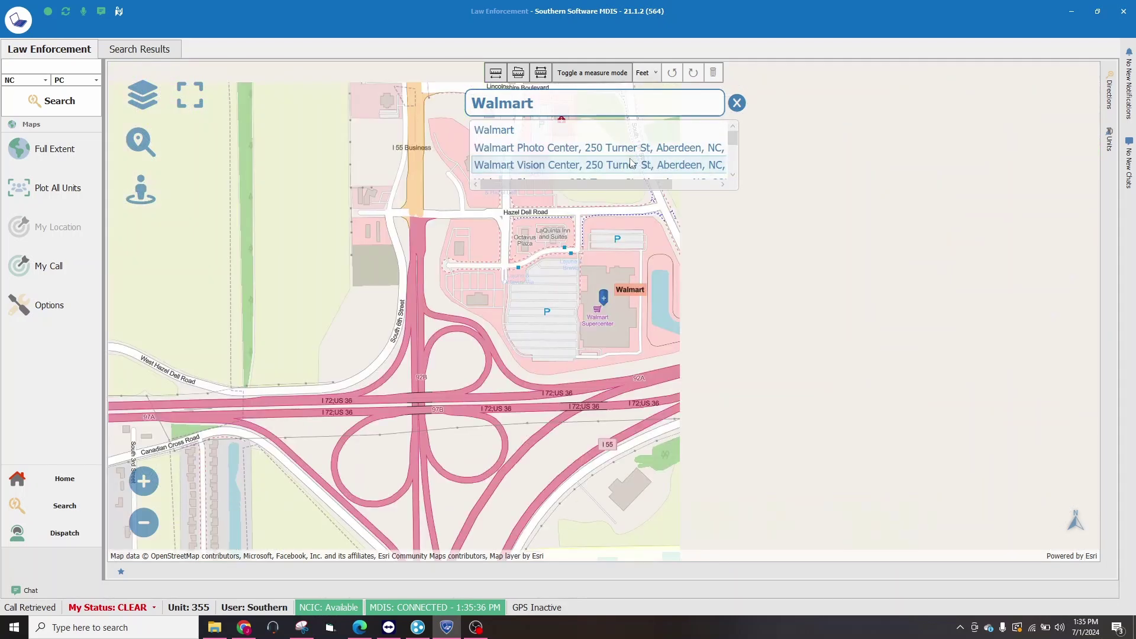
- Browse the Walmart results and plot the Aberdeen Photo Center, the Raeford Supercenter and the Raeford Photo Center in turn
left_click_drag(733, 141, 728, 173)
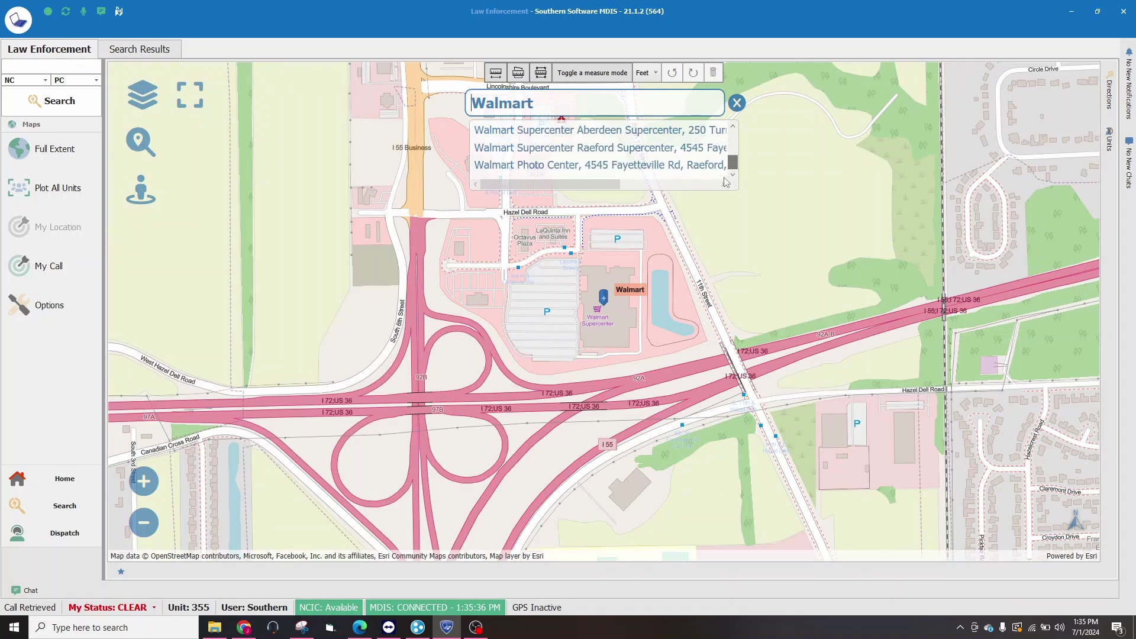
scroll(727, 178, "up", 5)
left_click(590, 153)
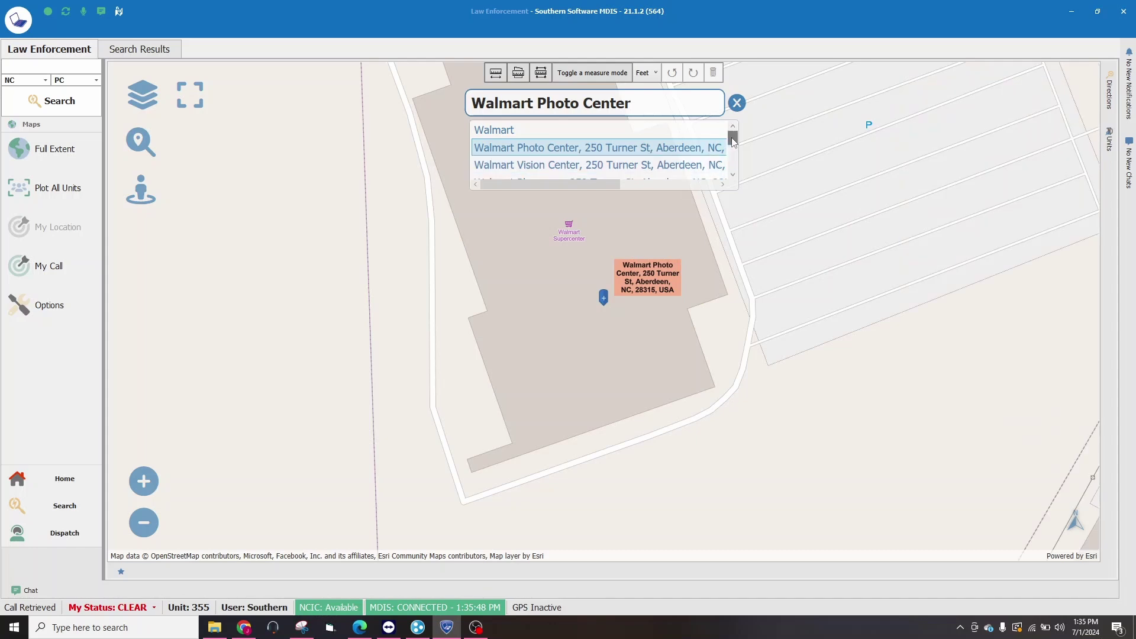
left_click_drag(733, 141, 733, 157)
left_click(625, 166)
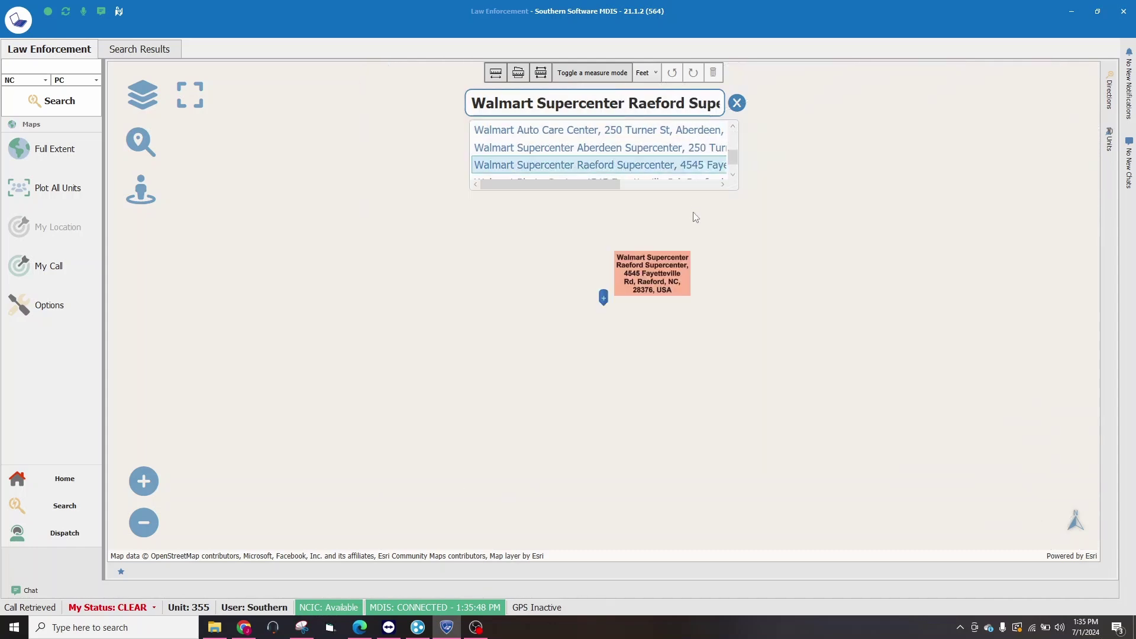
left_click(732, 175)
key("Down")
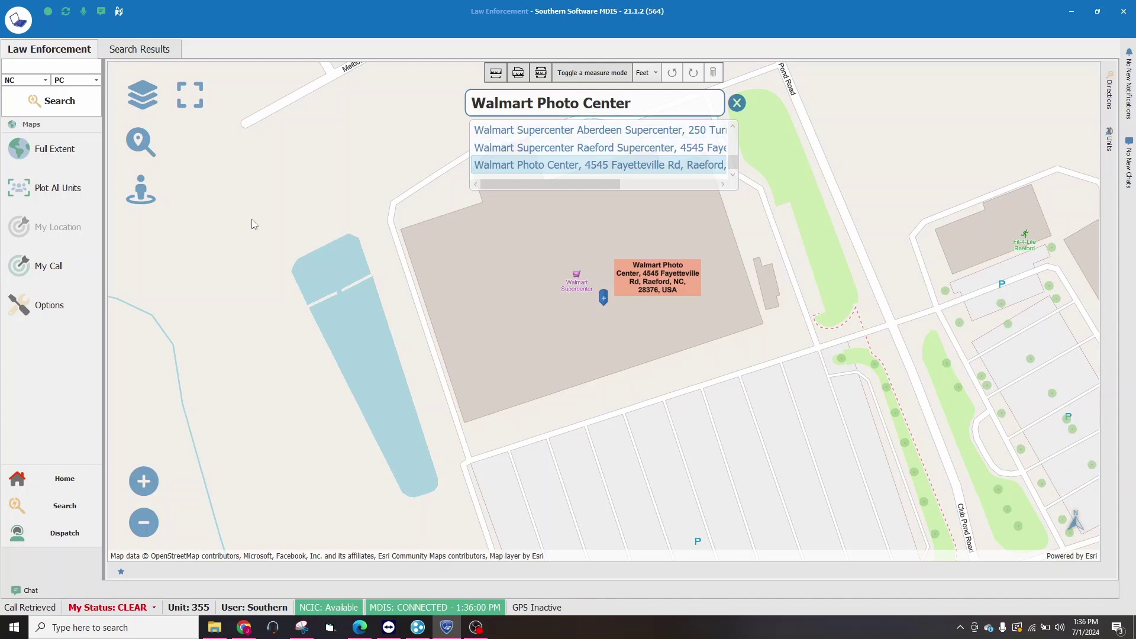
- View the Raeford Walmart in Street View, look around the storefront, and close the view
left_click(142, 192)
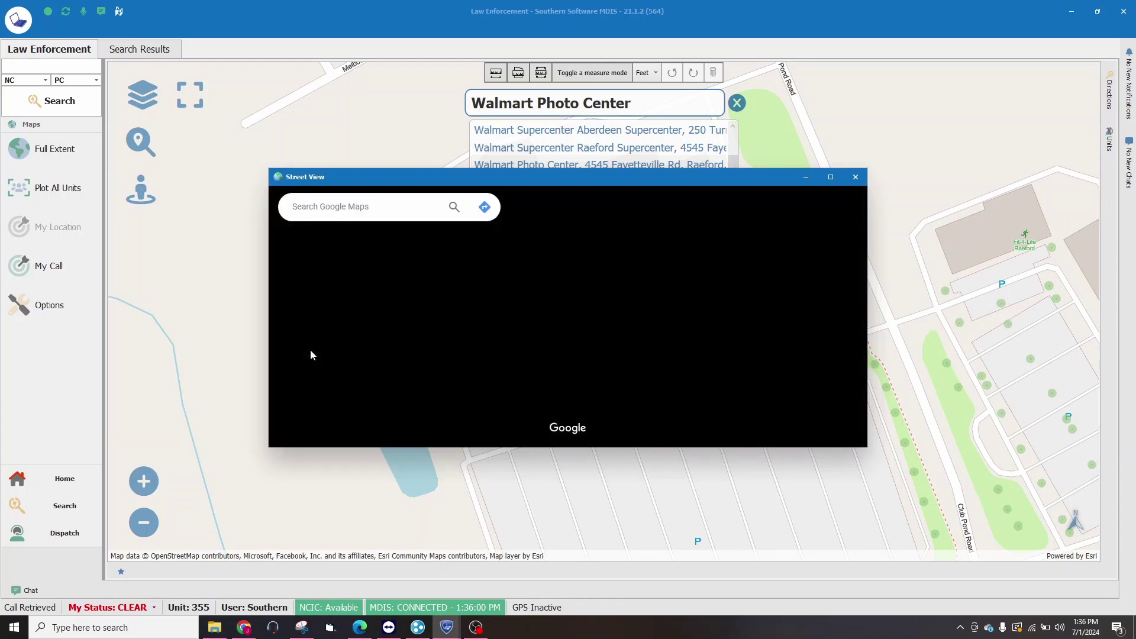
left_click(677, 396)
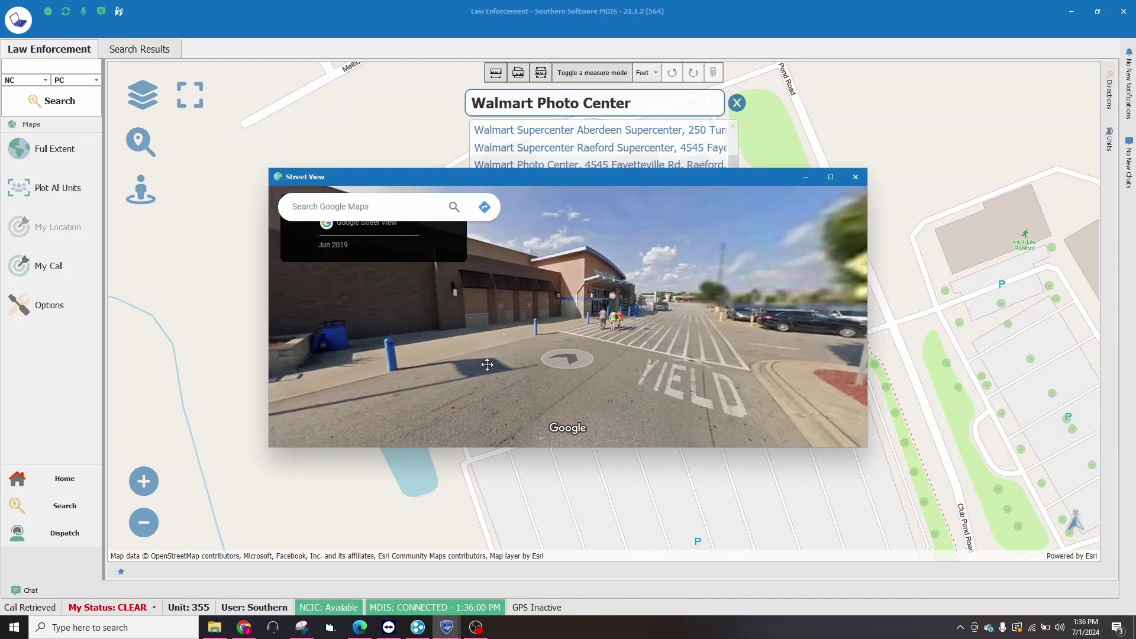
left_click_drag(654, 331, 441, 320)
left_click_drag(775, 323, 565, 319)
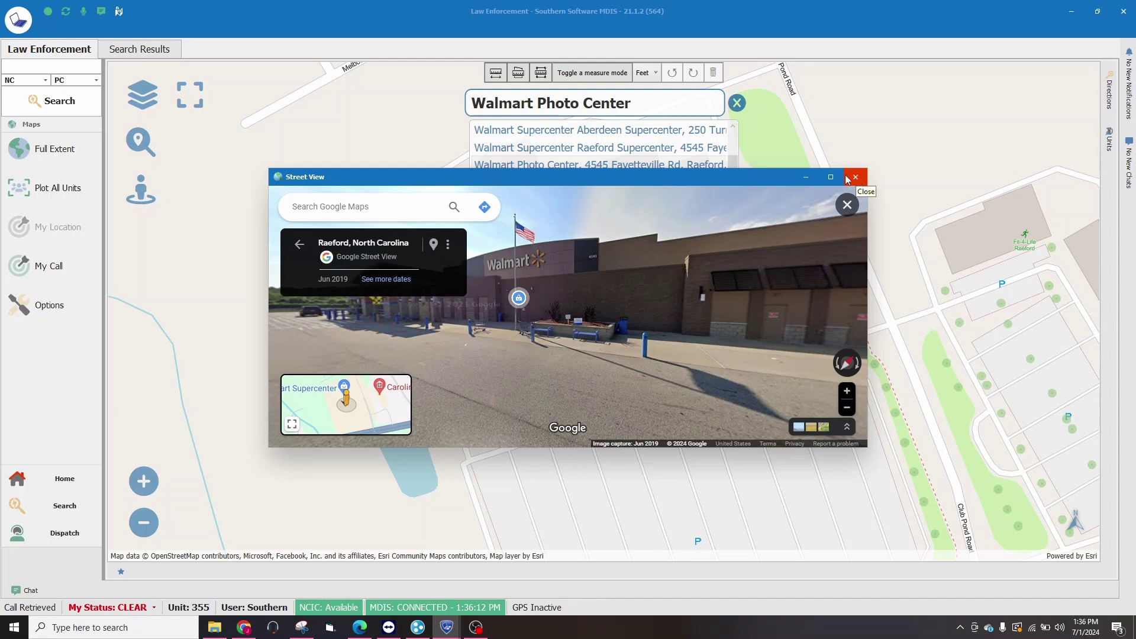
left_click(847, 179)
- Clear the Walmart map search and return to the Home unit status list
left_click_drag(151, 331, 583, 362)
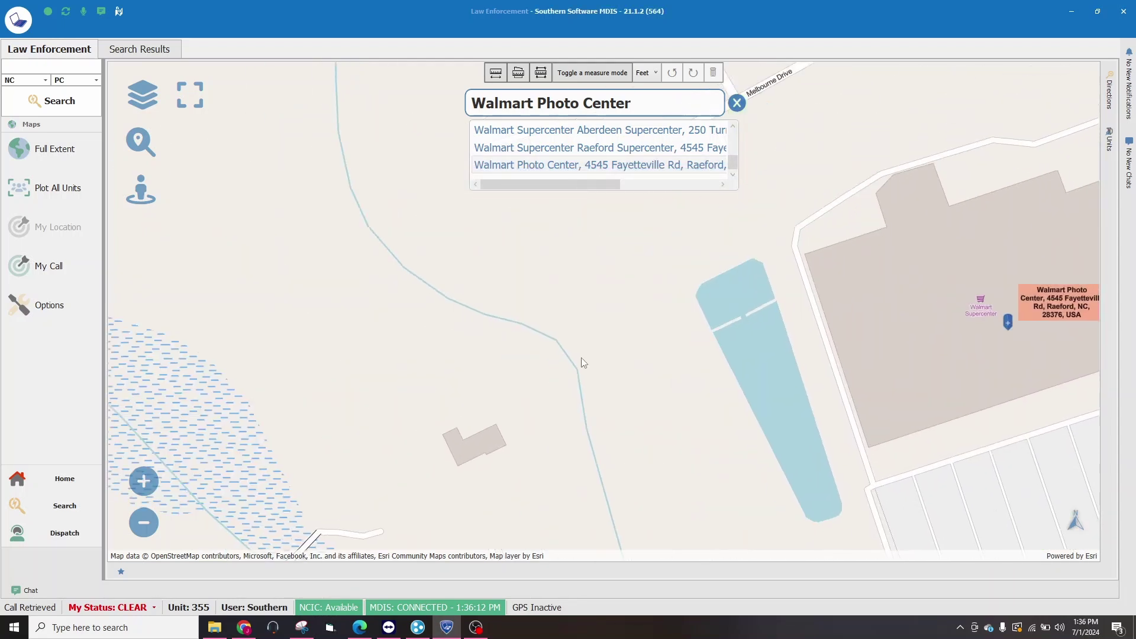
left_click(736, 105)
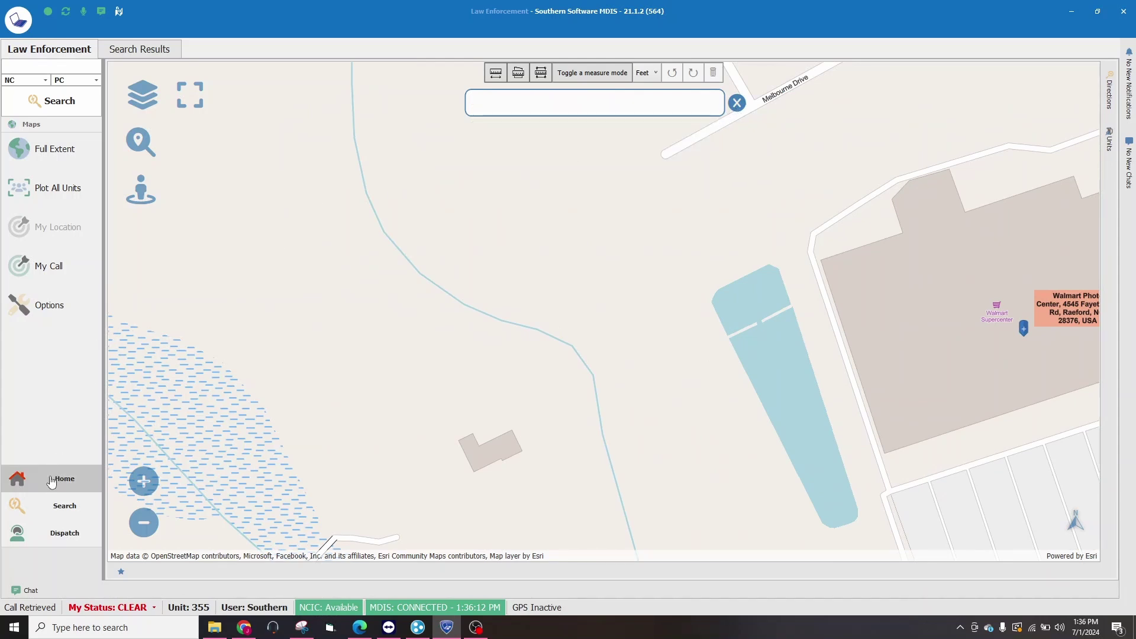
left_click(52, 480)
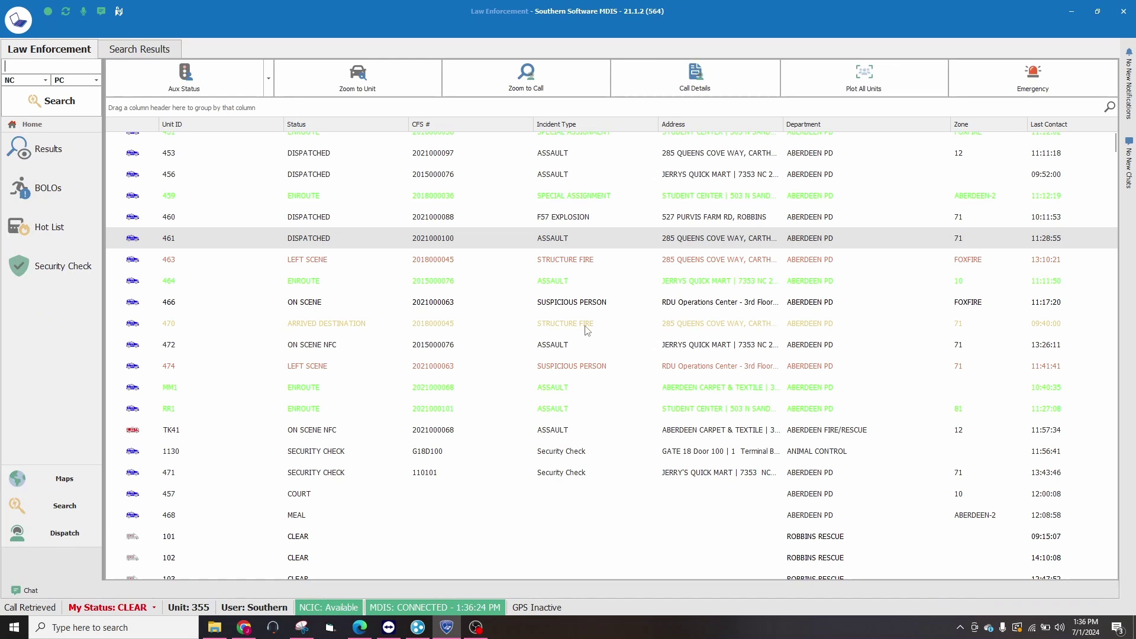